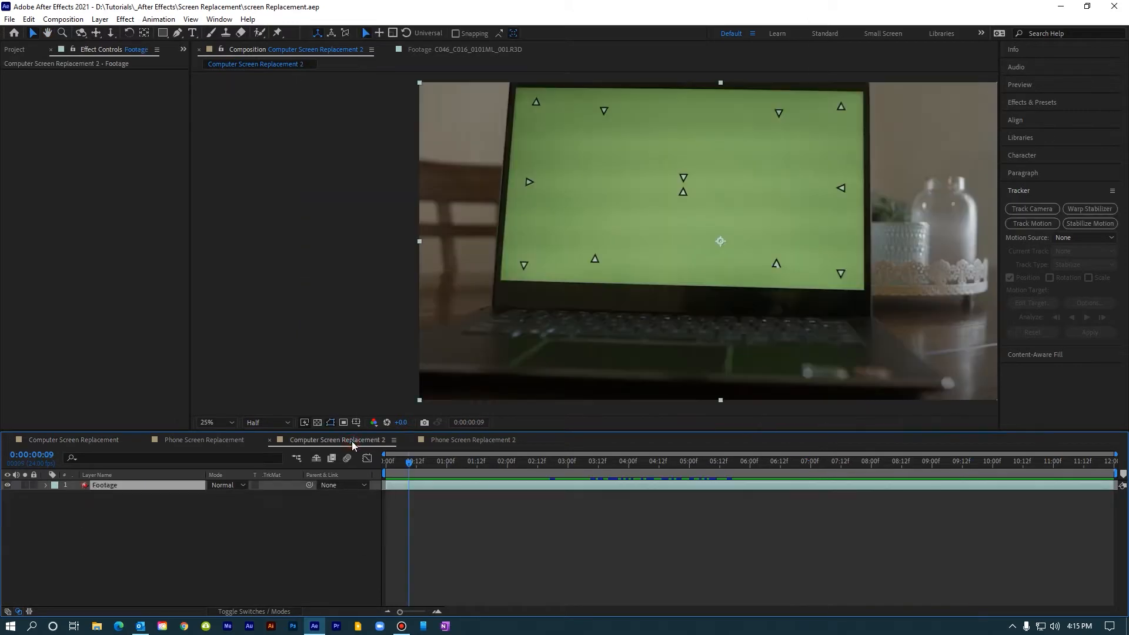
Step: Review the green-screen laptop footage, the finished Phone Screen Replacement composition and the unprocessed plate in Phone Screen Replacement 2
drag(411, 462, 468, 461)
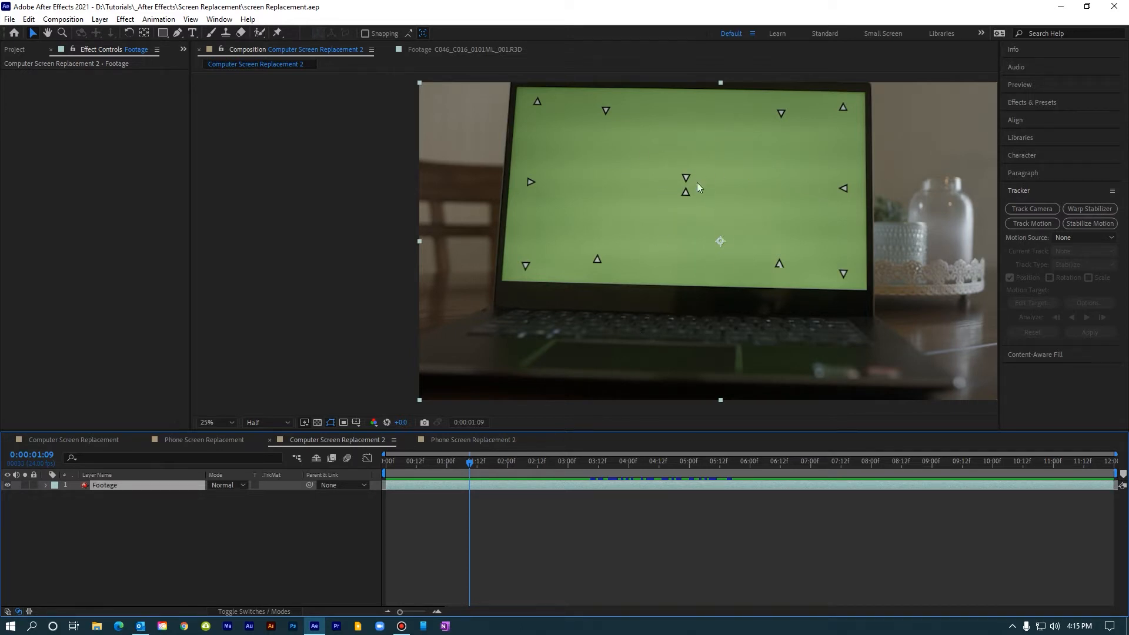
click(211, 440)
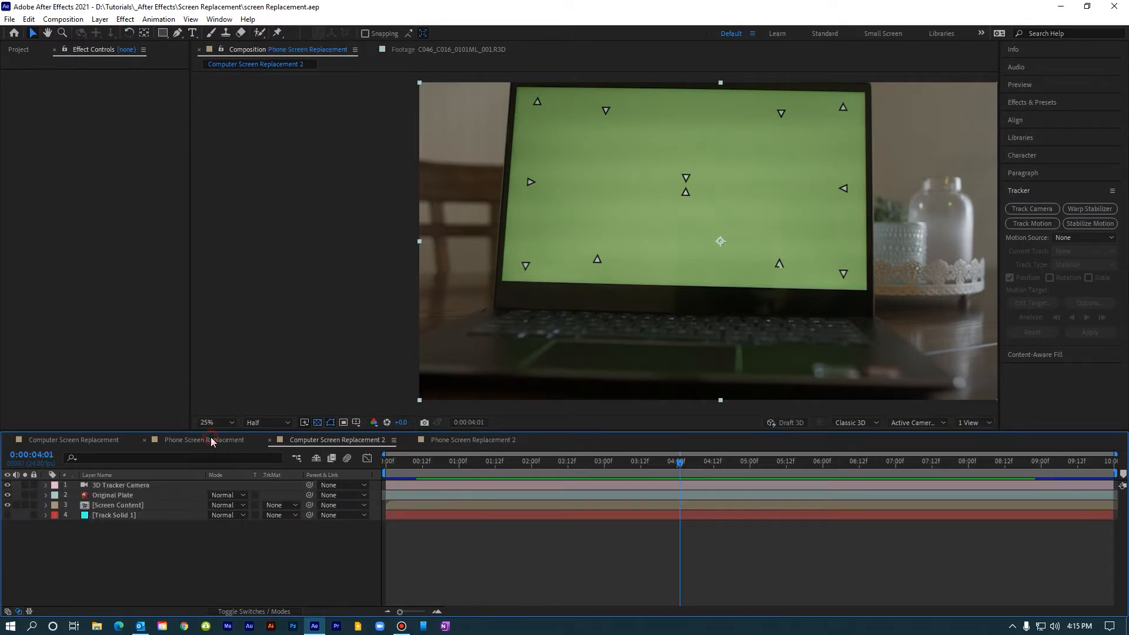
drag(419, 467, 379, 460)
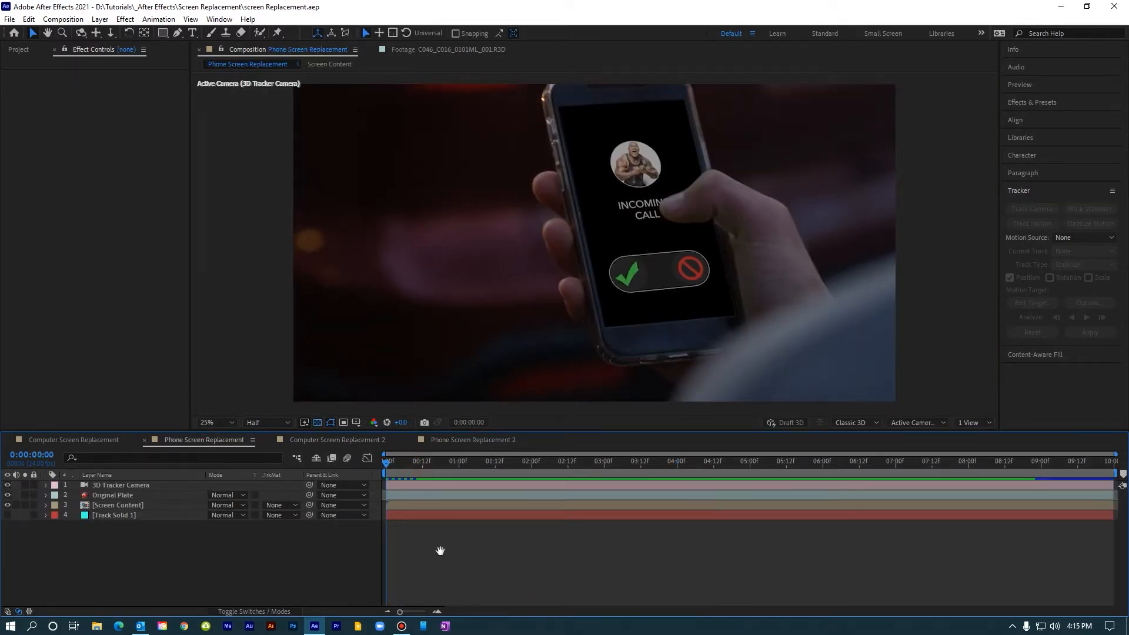
key(space)
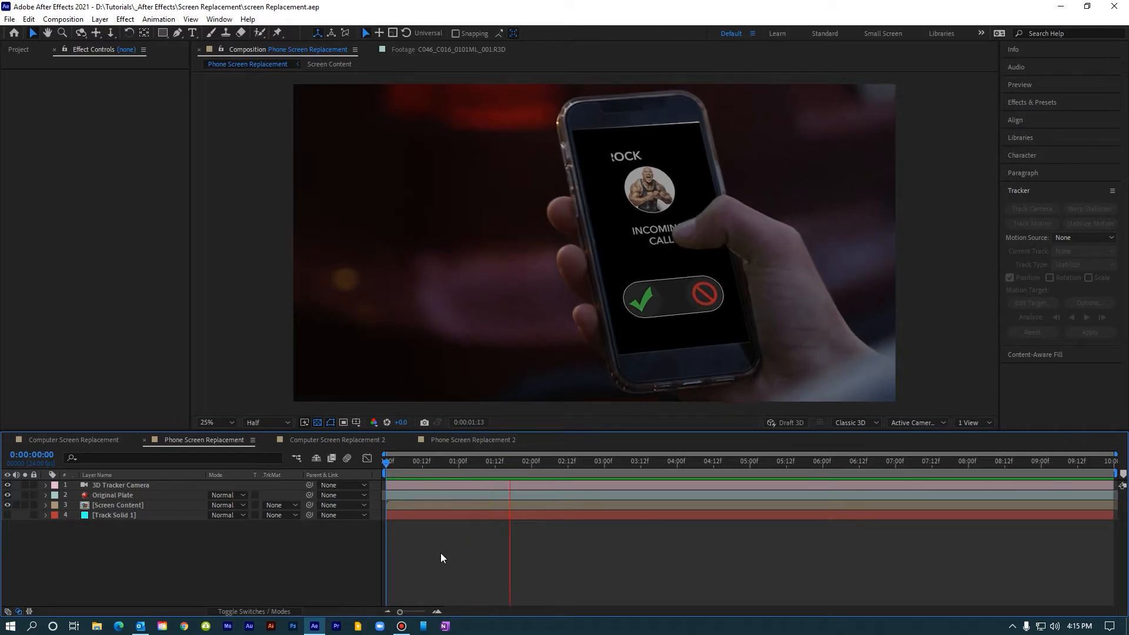
key(space)
click(452, 440)
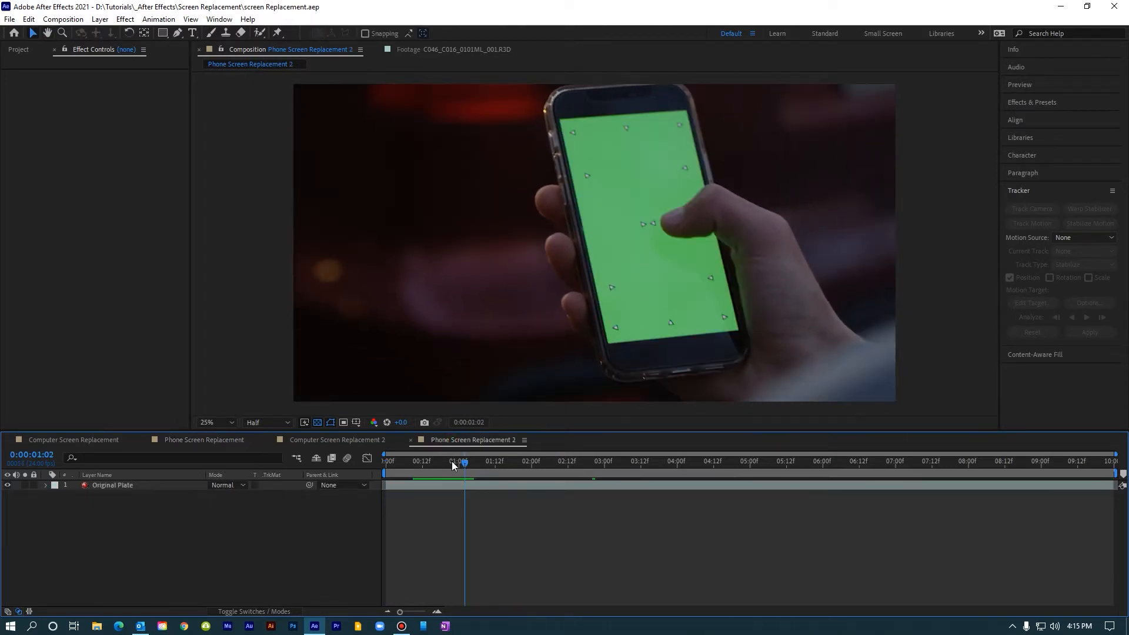
key(space)
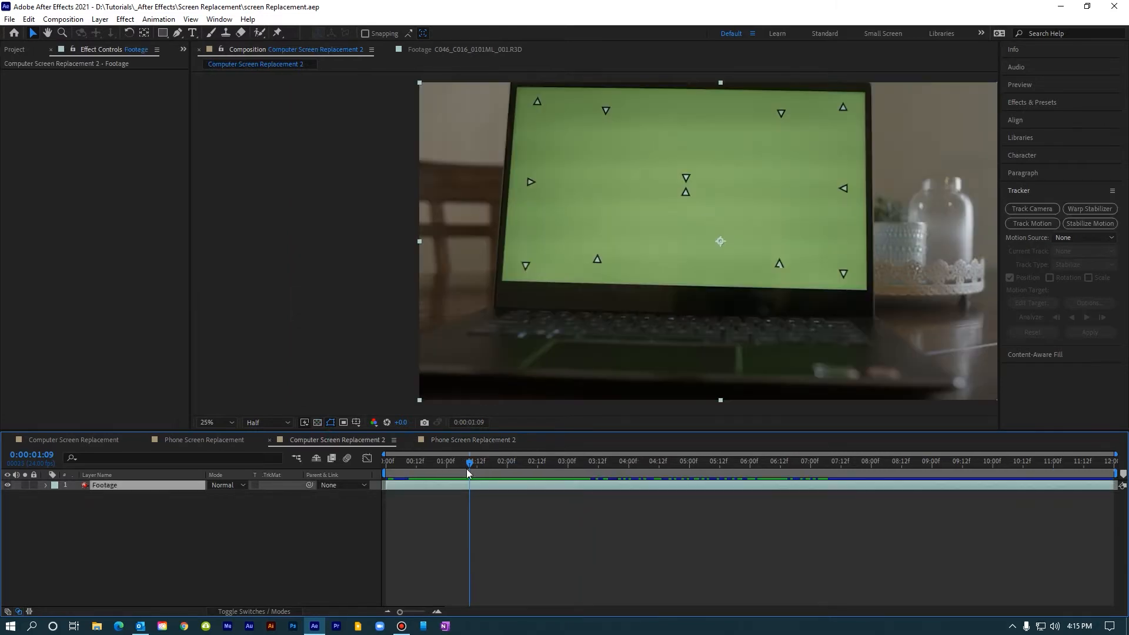
Step: Run the 3D camera tracker on the laptop Footage layer from the first frame and enlarge the track points to 484%
drag(468, 465, 386, 487)
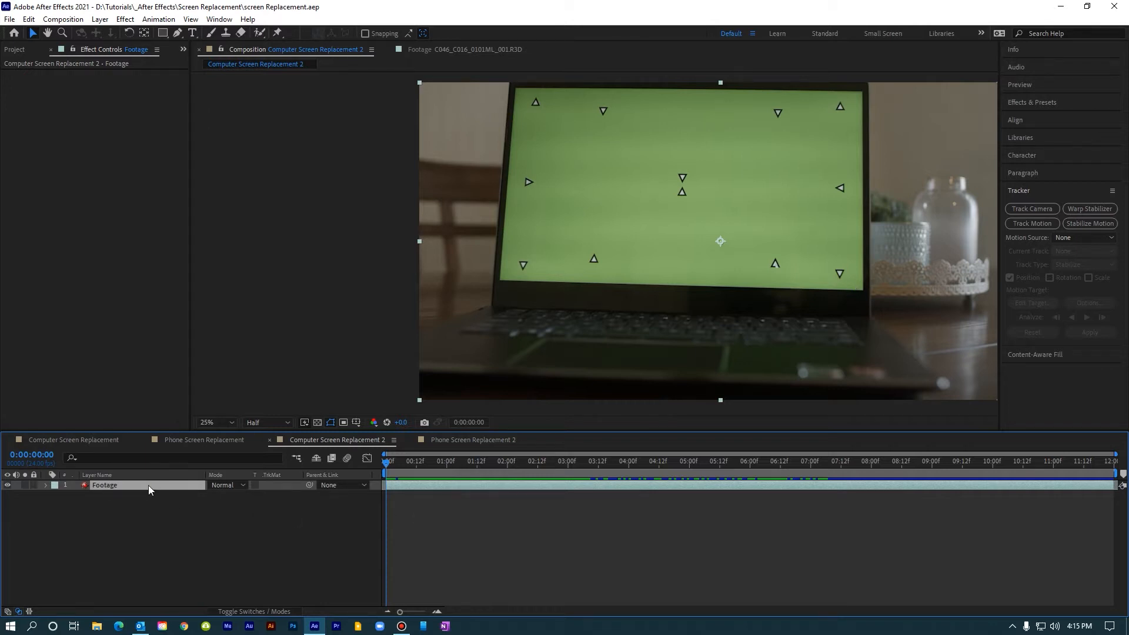
click(1028, 209)
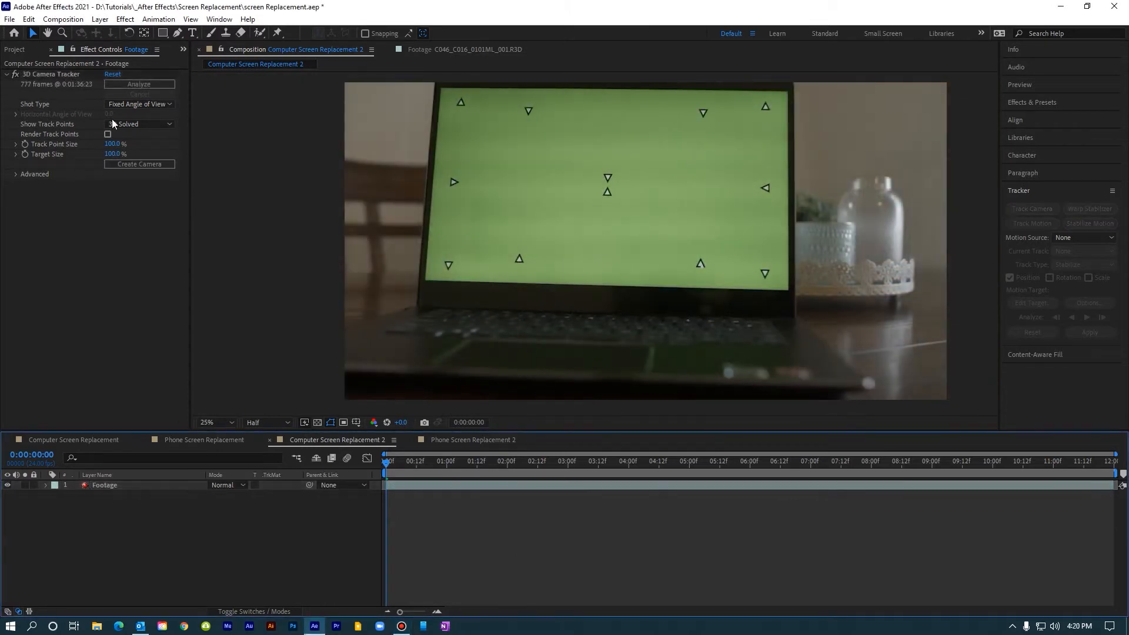
click(67, 75)
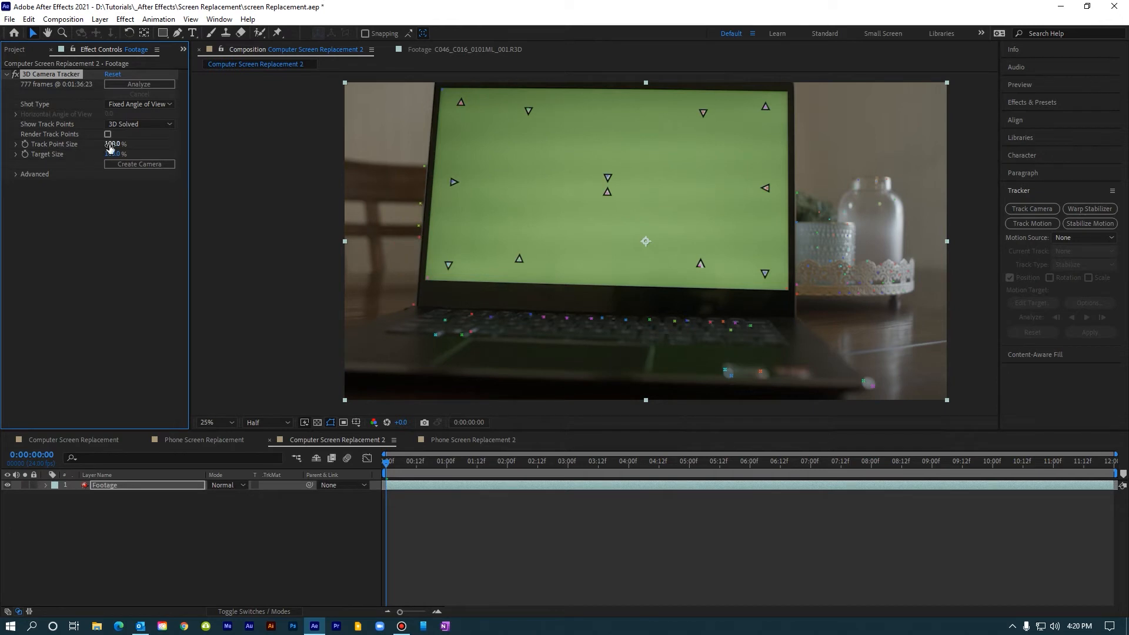
drag(111, 144, 337, 145)
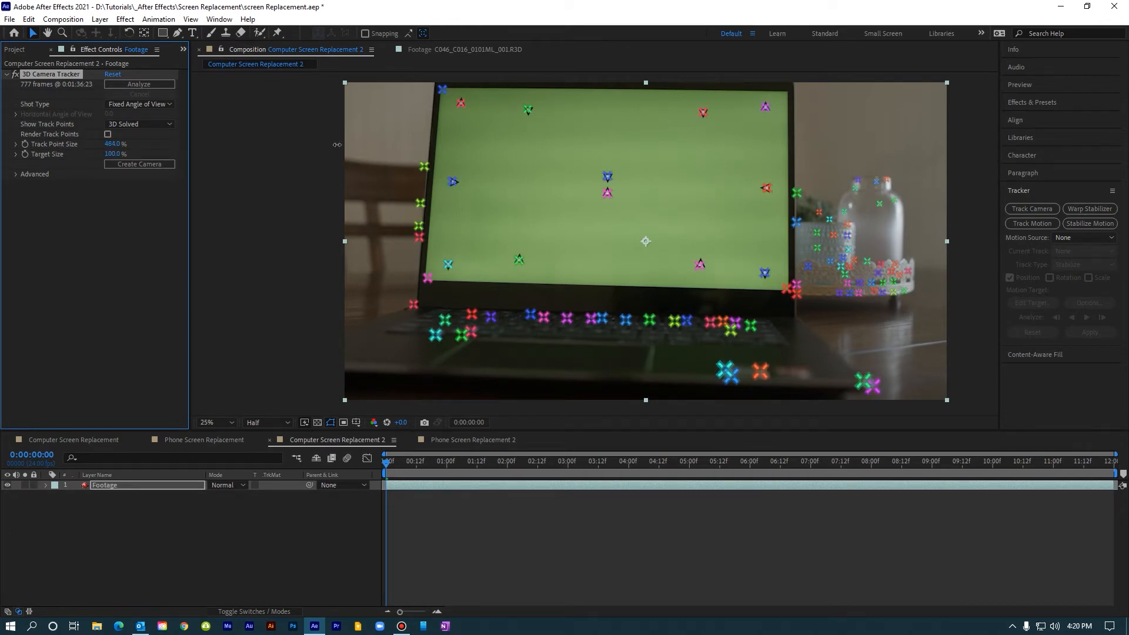
Step: Create a solid and camera from the six track points around the centre of the laptop screen at frame 1
mouse_move(387, 462)
mouse_down()
mouse_move(1095, 466)
mouse_move(390, 465)
mouse_up()
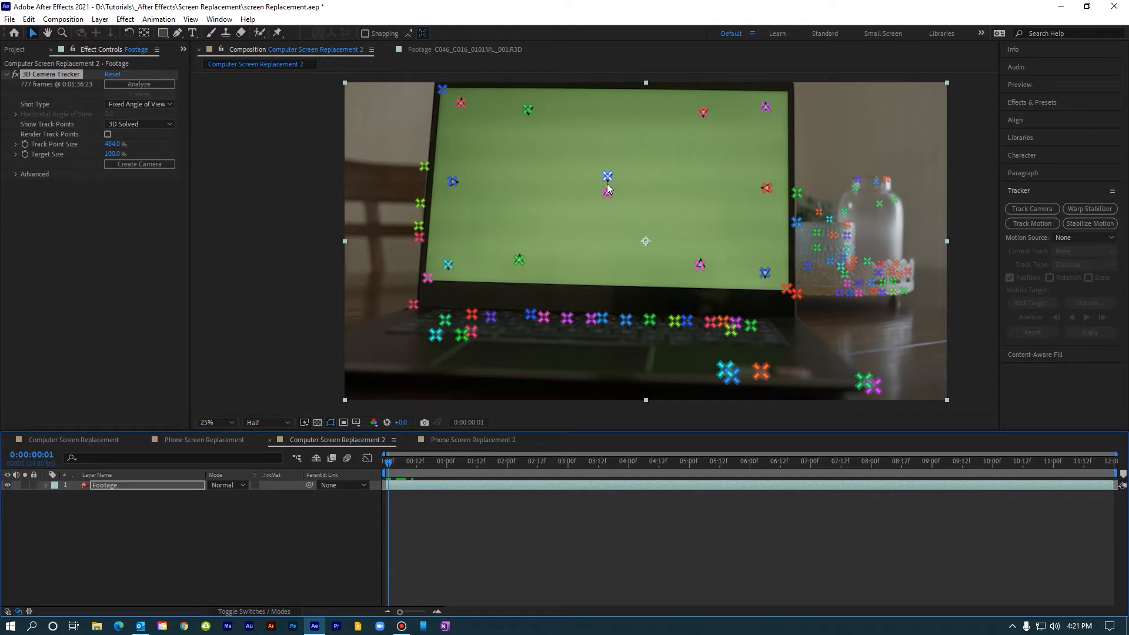
mouse_move(536, 273)
mouse_down()
mouse_move(509, 272)
mouse_move(506, 230)
mouse_move(520, 95)
mouse_move(536, 83)
mouse_move(721, 104)
mouse_move(711, 280)
mouse_up()
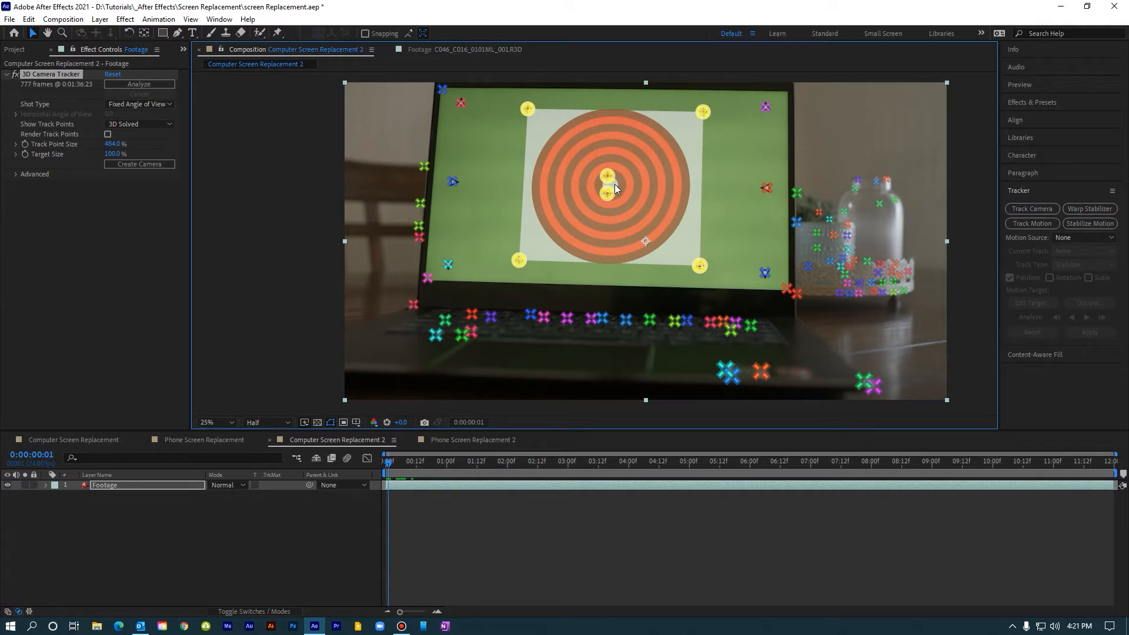
right_click(616, 185)
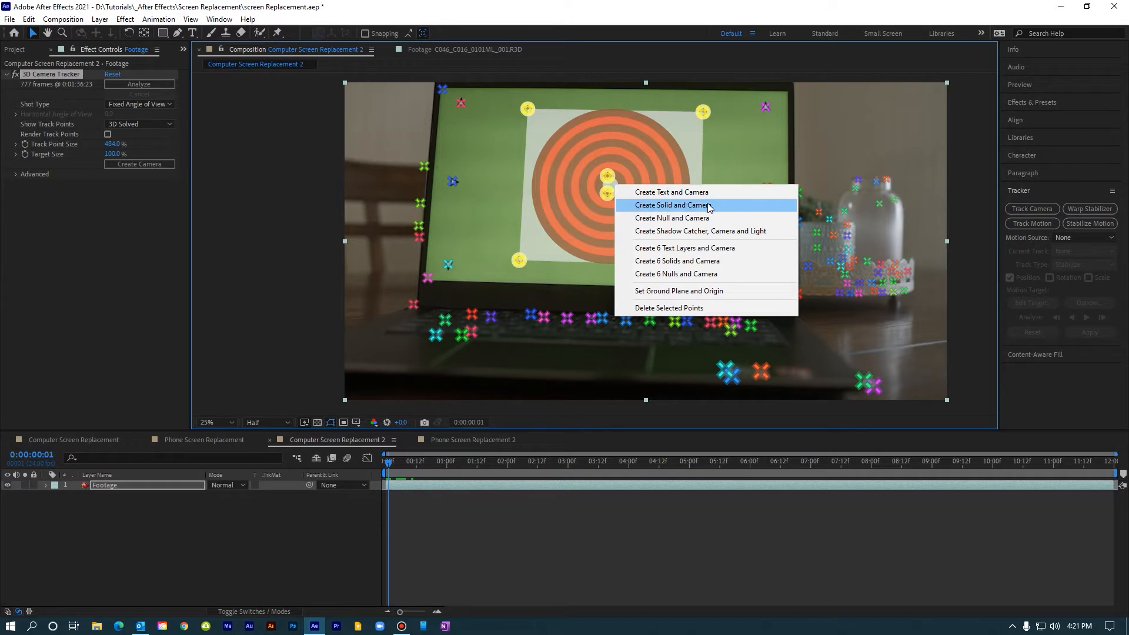
click(671, 206)
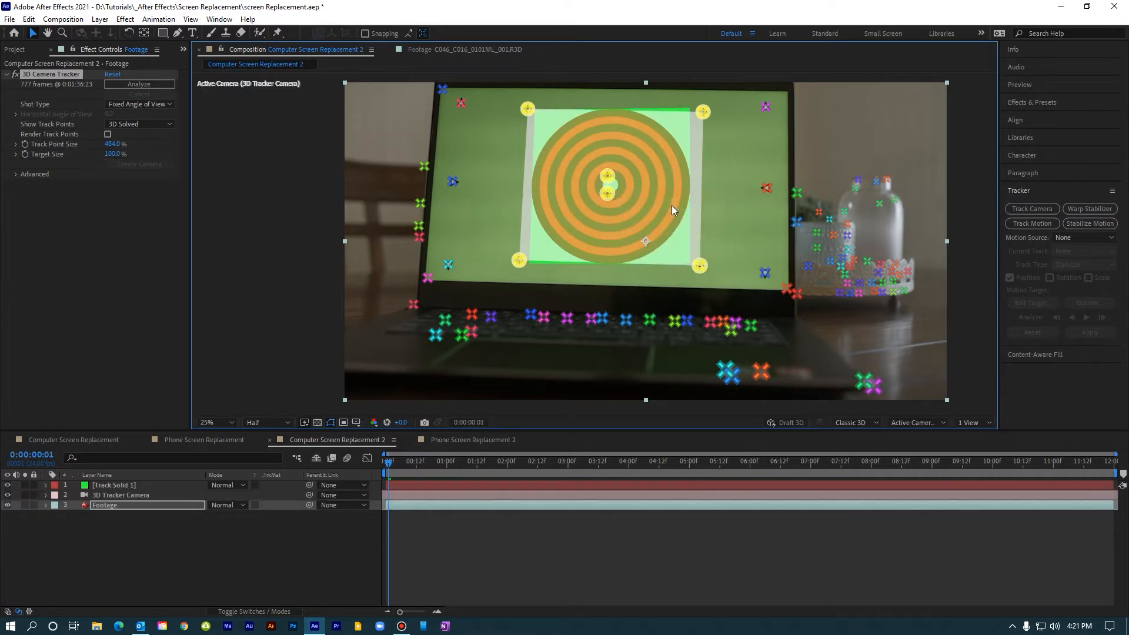
click(107, 485)
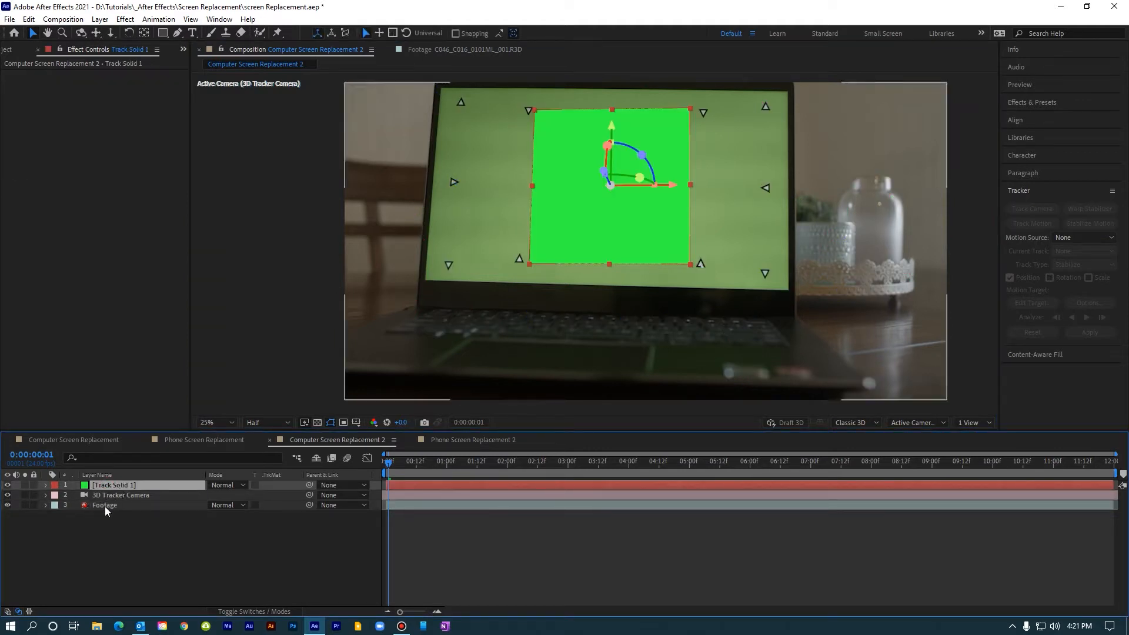
Step: Examine the 3D Tracker Camera's movement from the Top view, finishing back in the Active Camera view
click(109, 495)
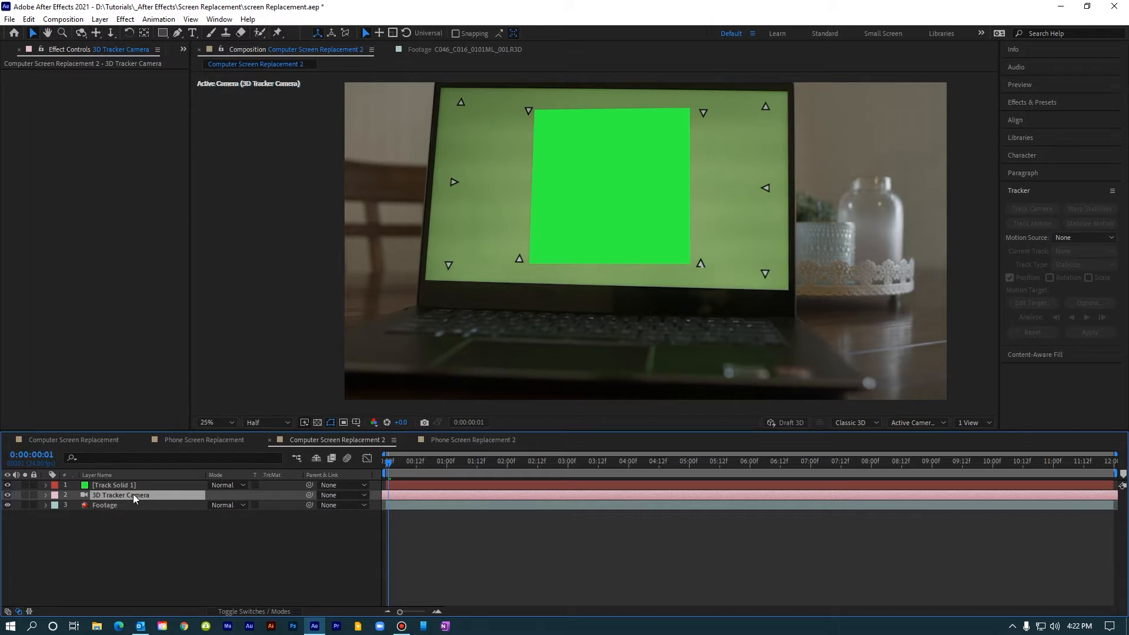
click(917, 425)
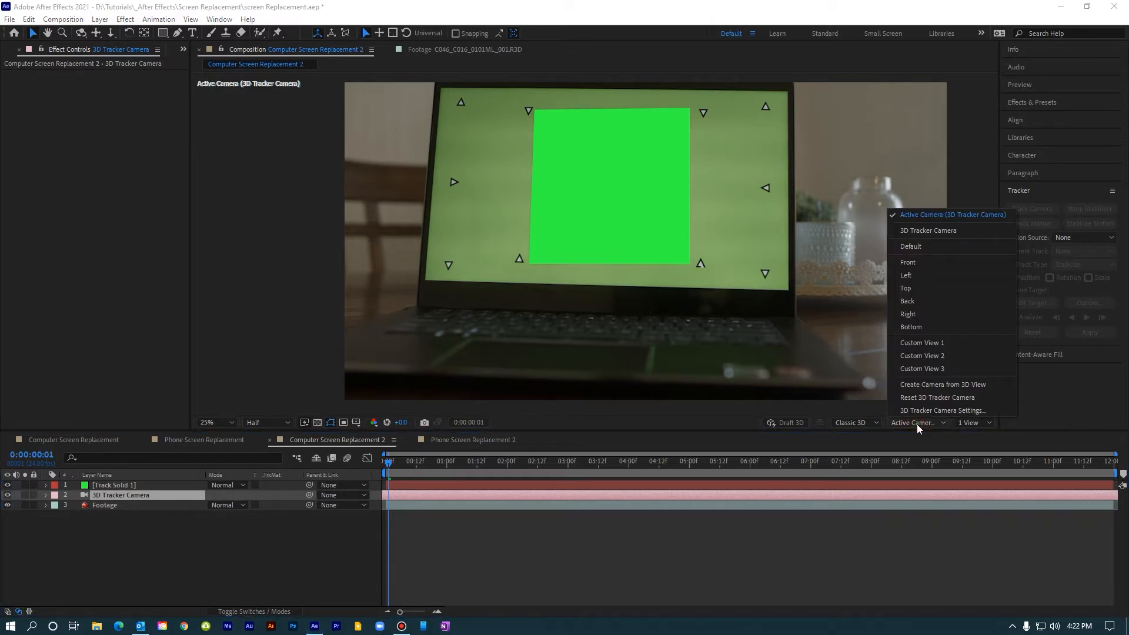
click(920, 288)
key(comma)
key(comma)
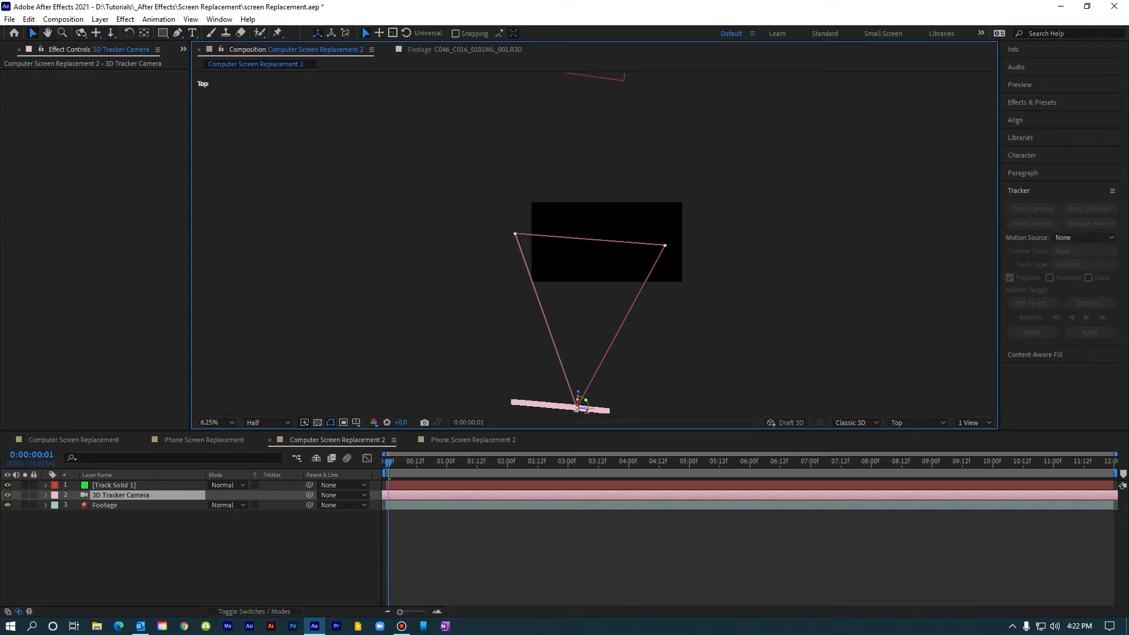
mouse_move(390, 463)
mouse_down()
mouse_move(1082, 467)
mouse_move(371, 462)
mouse_up()
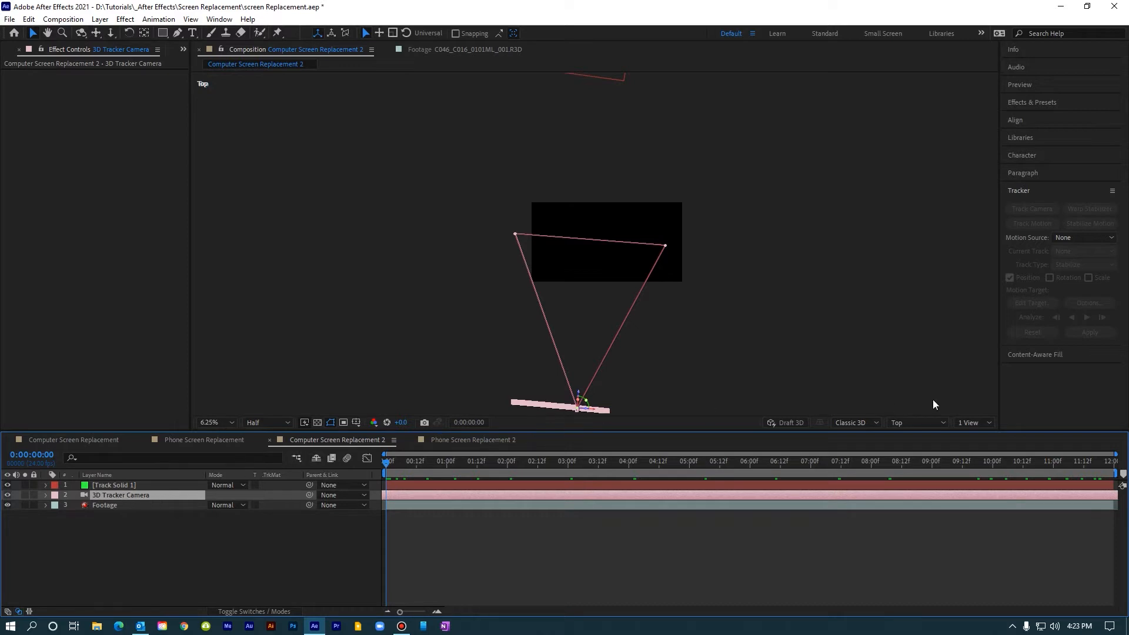
click(911, 422)
click(913, 217)
scroll(594, 231, up, 1)
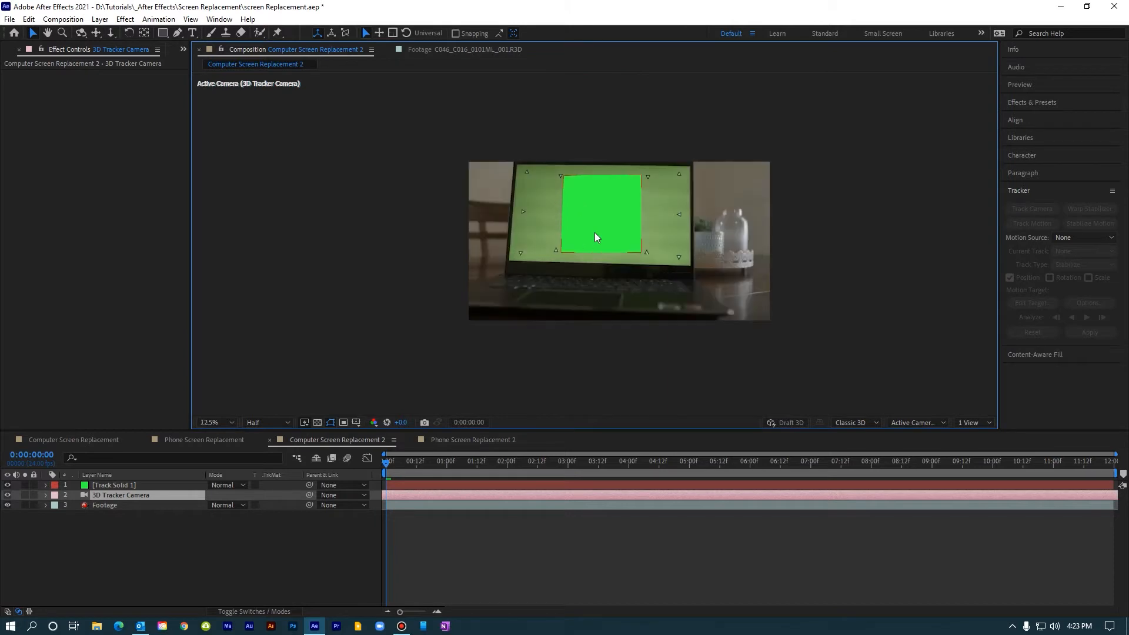
scroll(595, 231, up, 1)
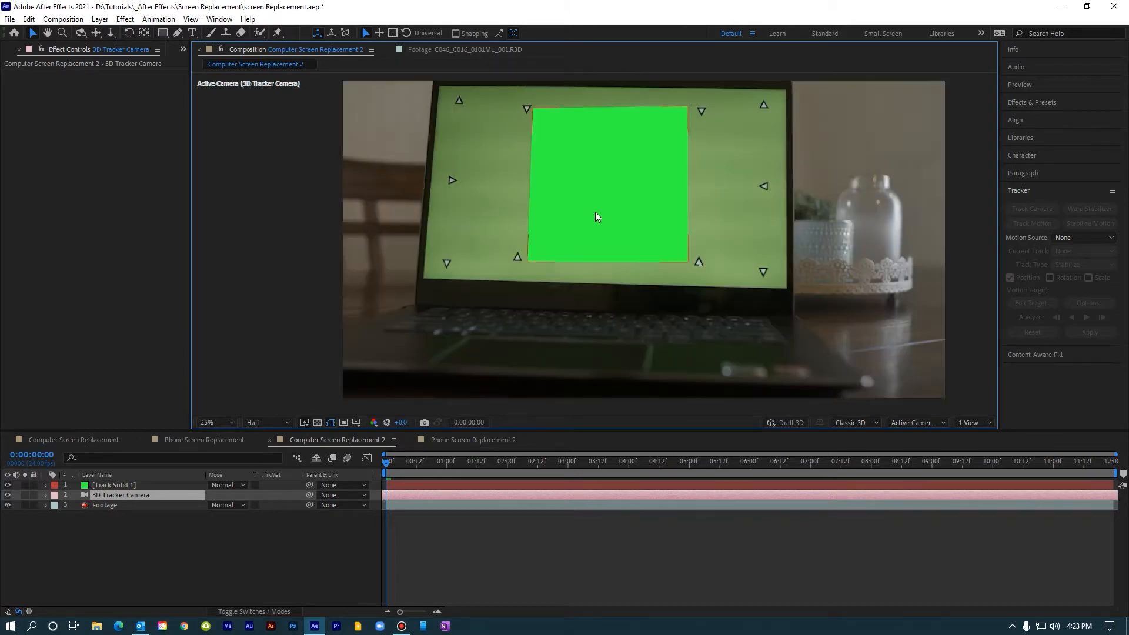
Step: Show the layer switches and play back the shot to check how the tracked solid follows the laptop screen
click(115, 486)
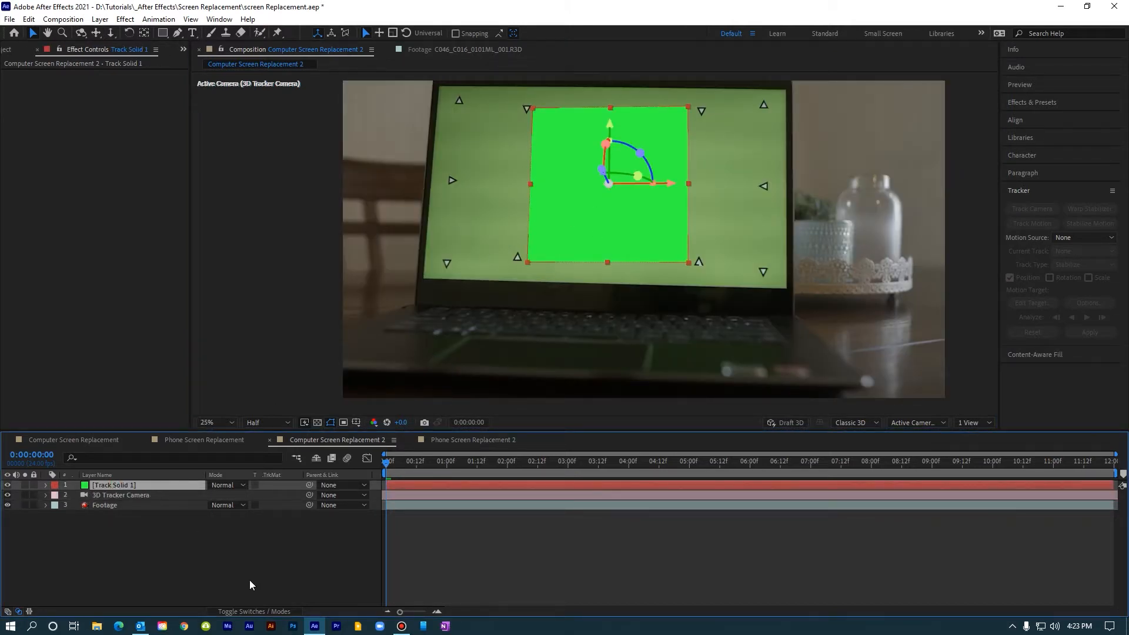
click(269, 611)
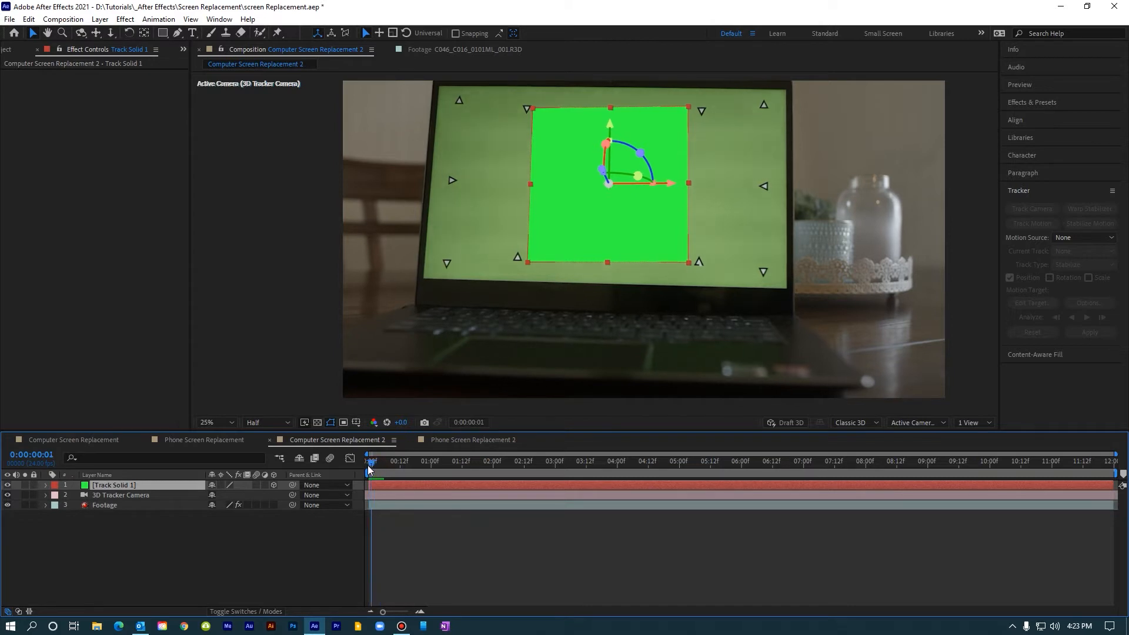
key(space)
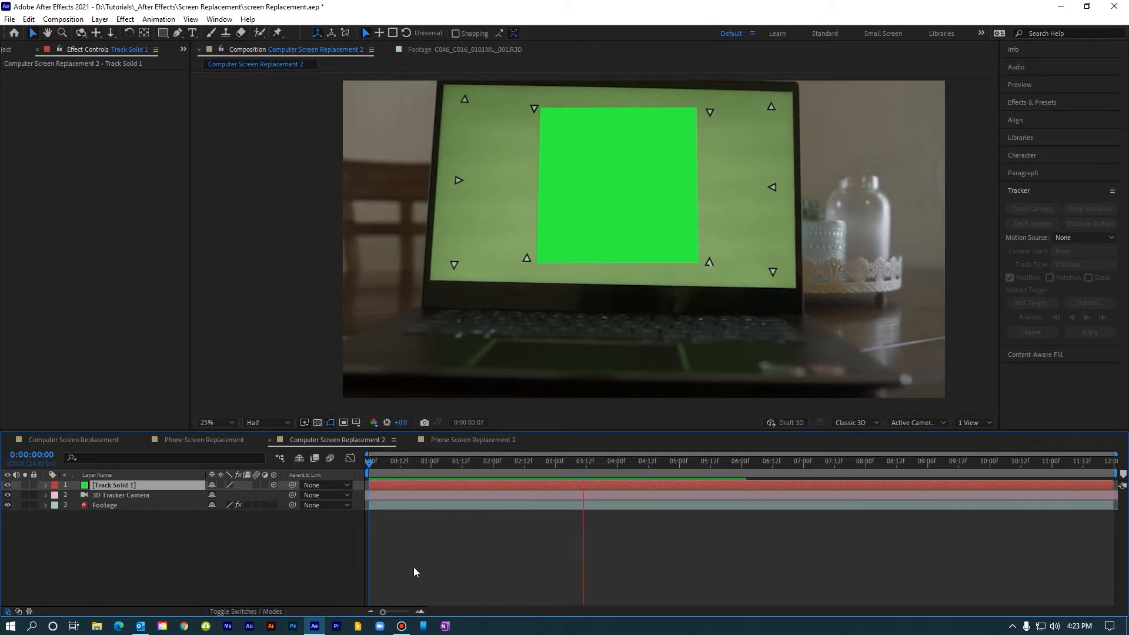
Step: Change the tracked solid's width to 3840 px in its solid settings
click(146, 484)
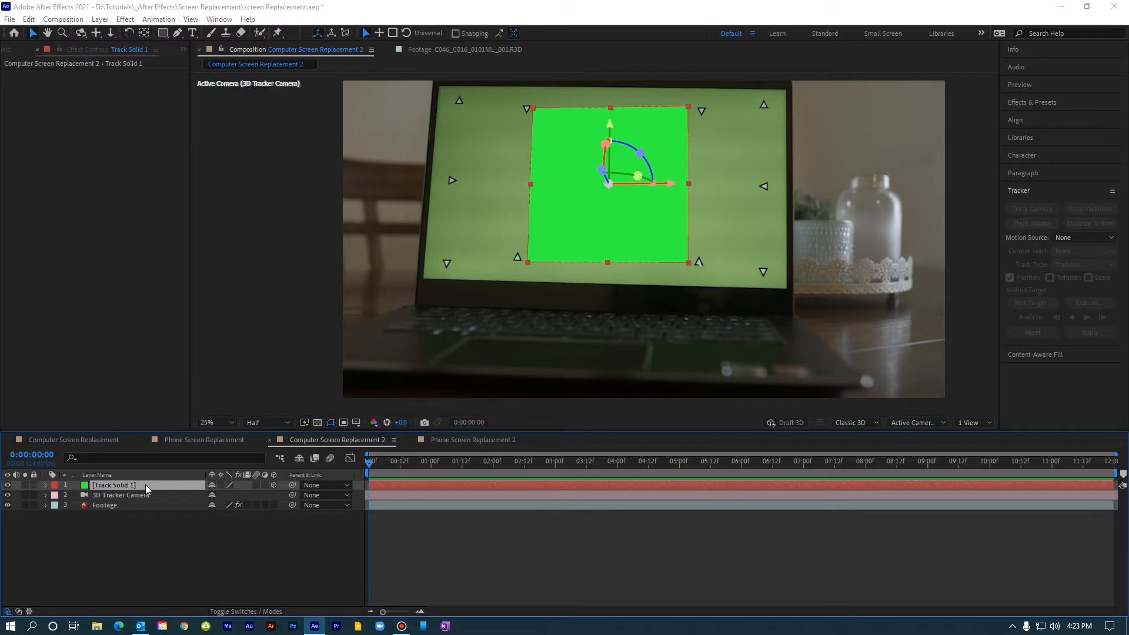
key(ctrl+shift+y)
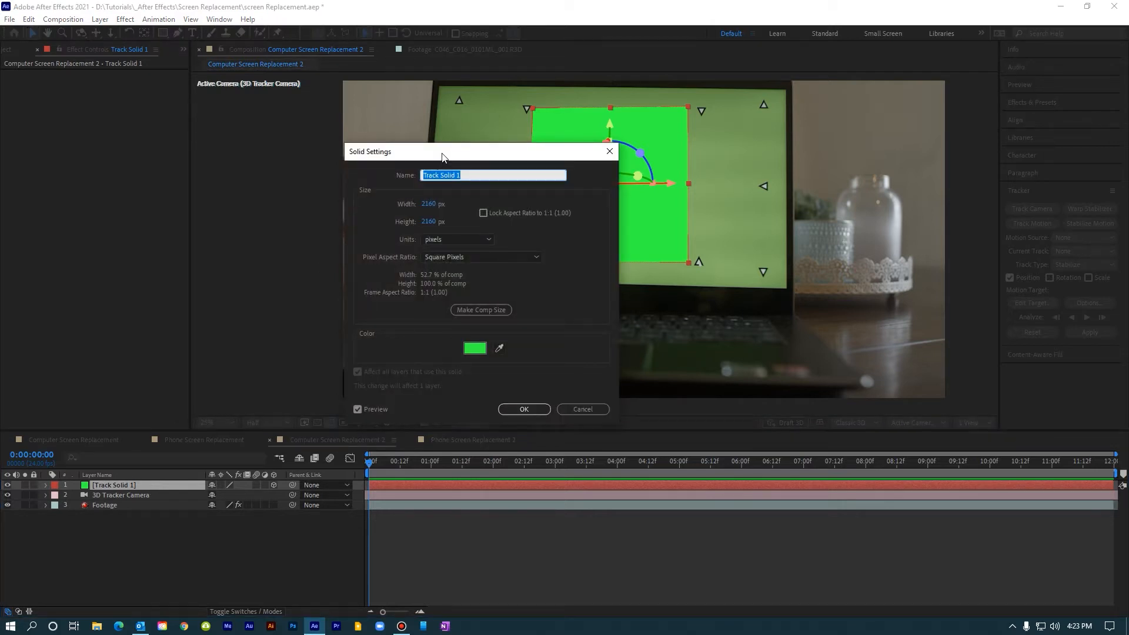
click(427, 204)
text(3840)
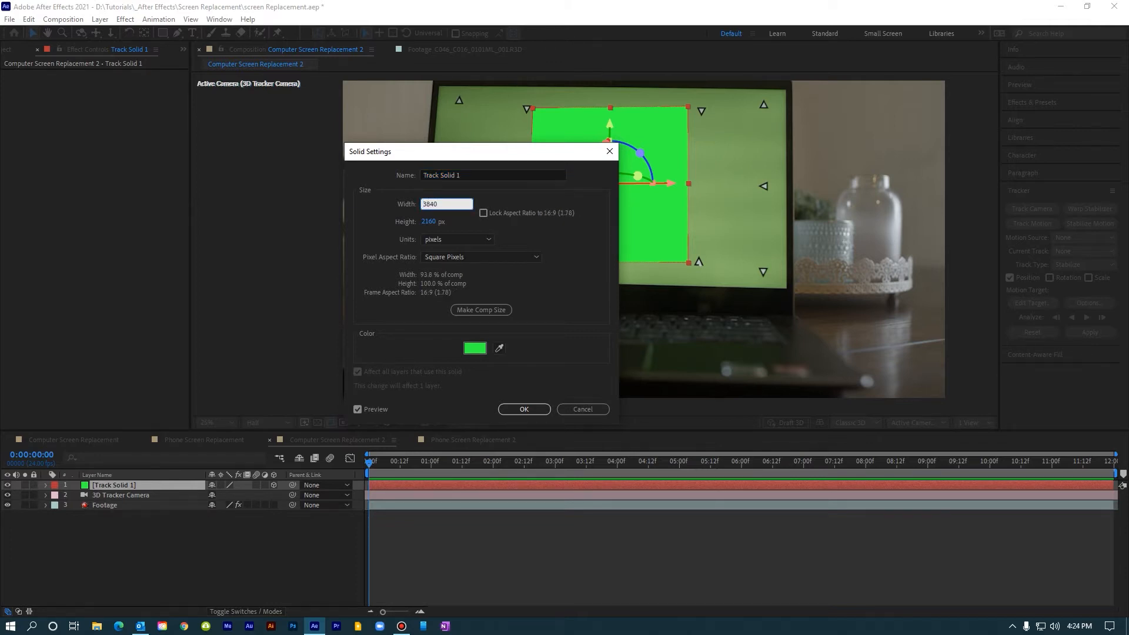
click(521, 230)
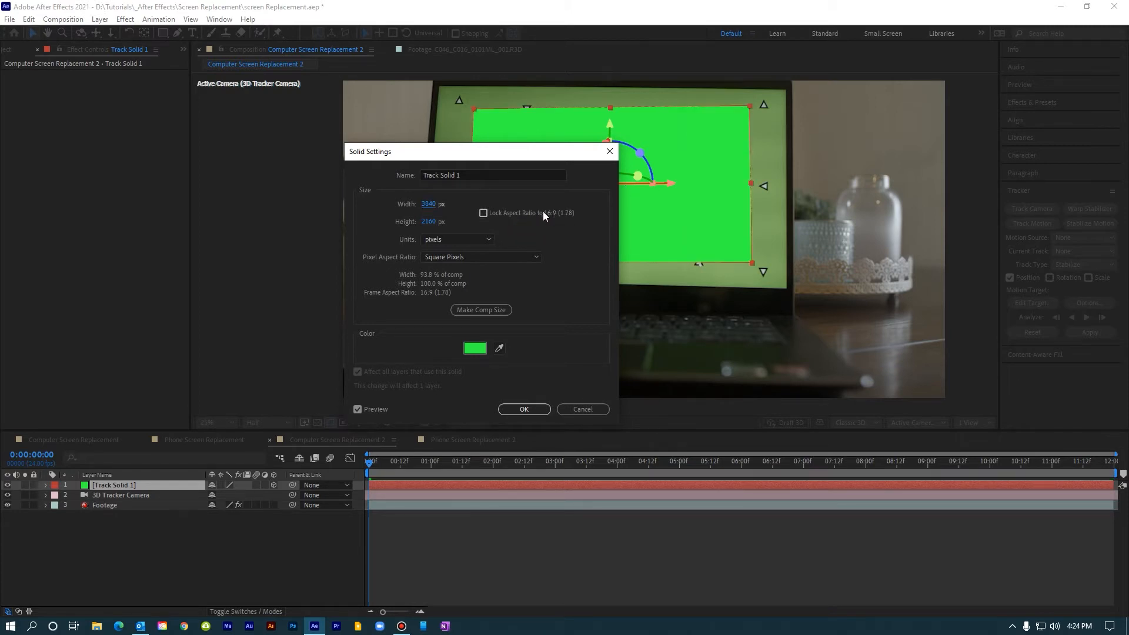
click(532, 411)
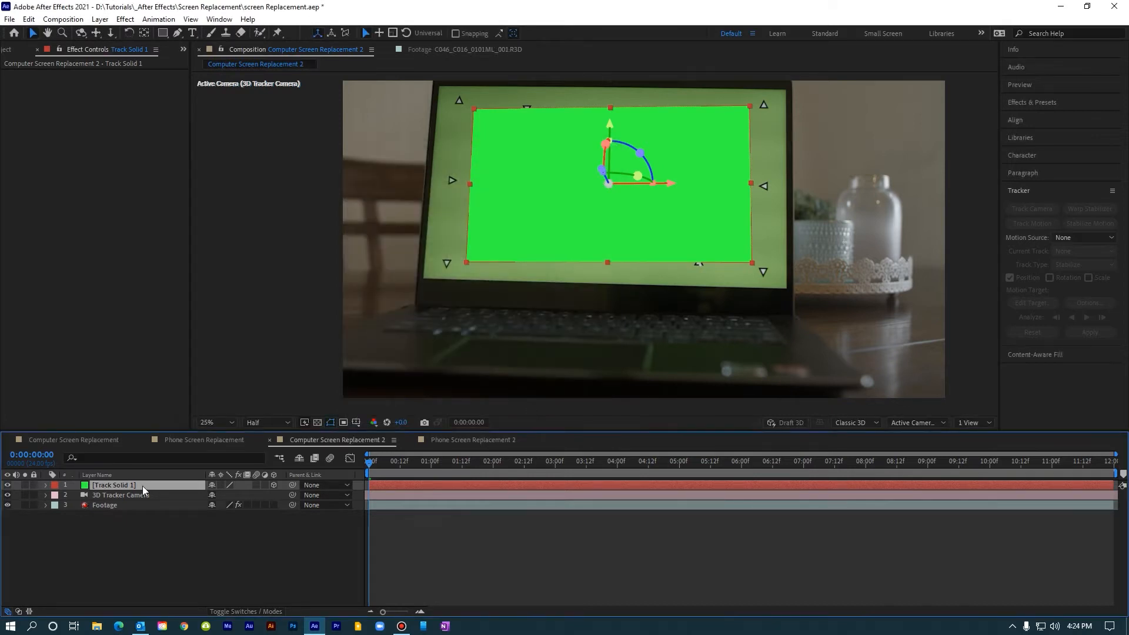
Step: Scale the tracked solid uniformly to 125% on all axes
key(s)
click(262, 496)
text(125)
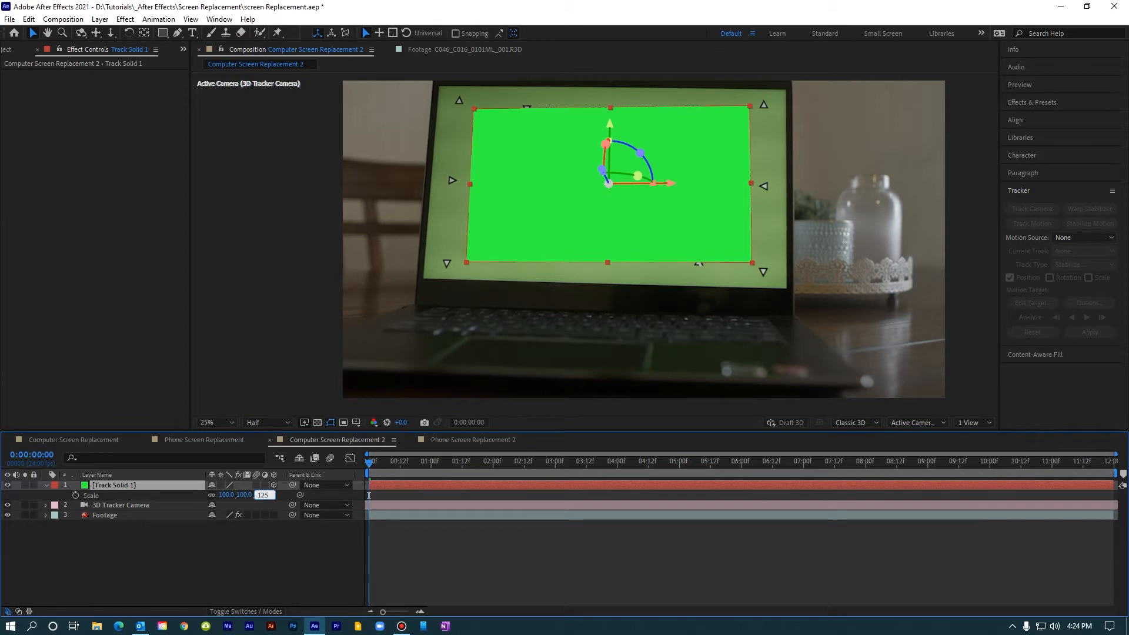
key(Return)
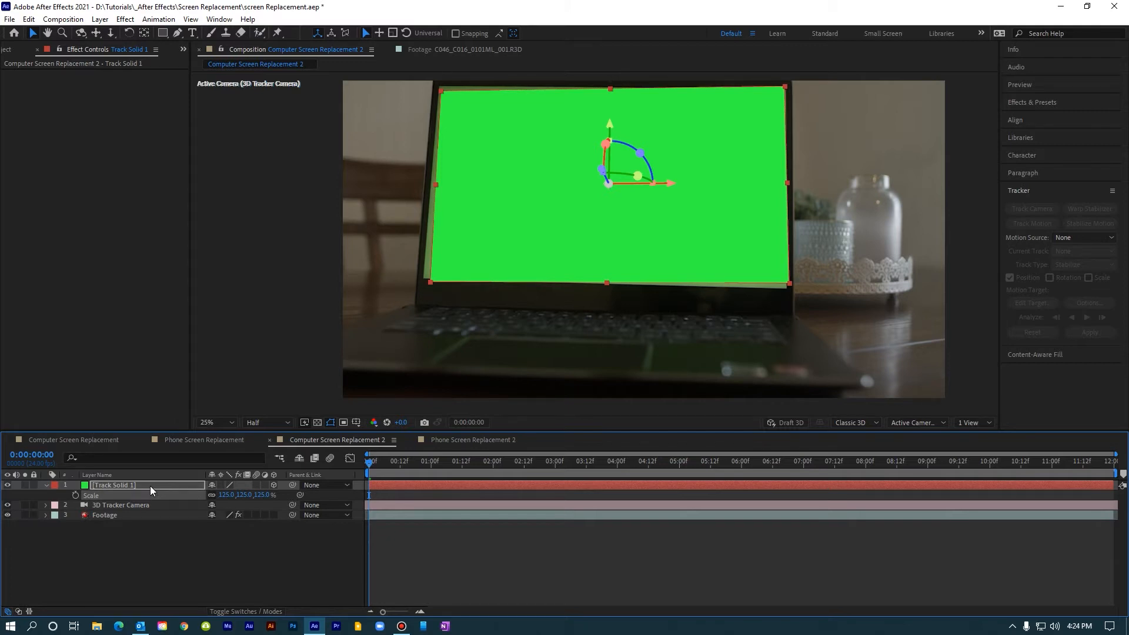
Step: Rotate the tracked solid by raising its Z orientation to about 2.7° so its edges align with the laptop screen
key(r)
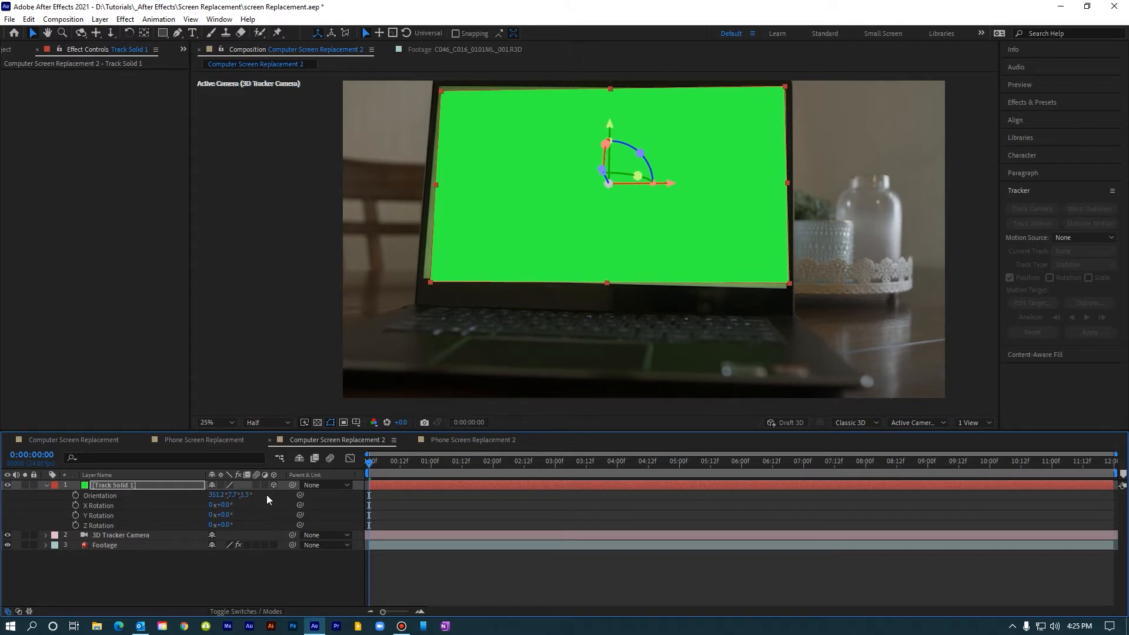
click(246, 495)
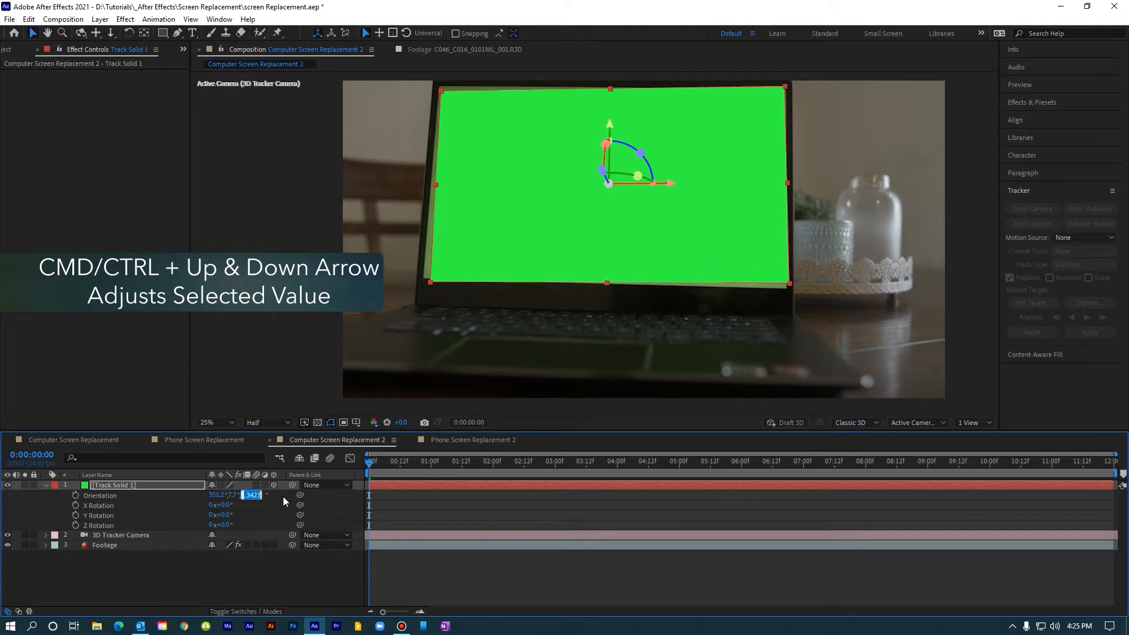
key(ctrl+Up)
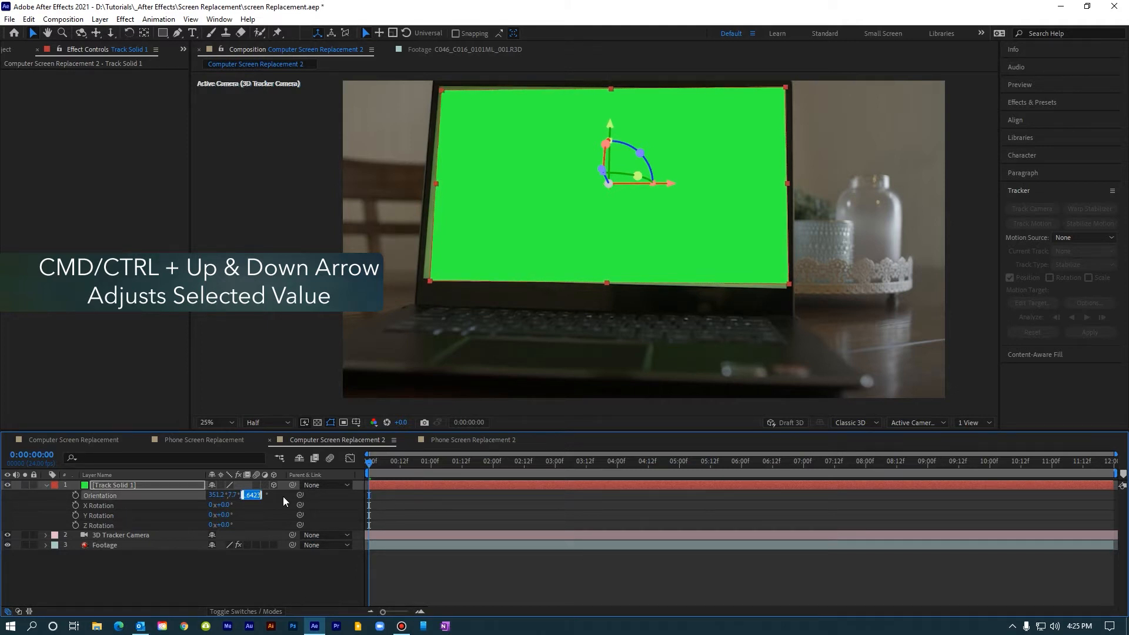
key(ctrl+Down)
key(ctrl+Up)
key(ctrl+Up)
key(ctrl+Up)
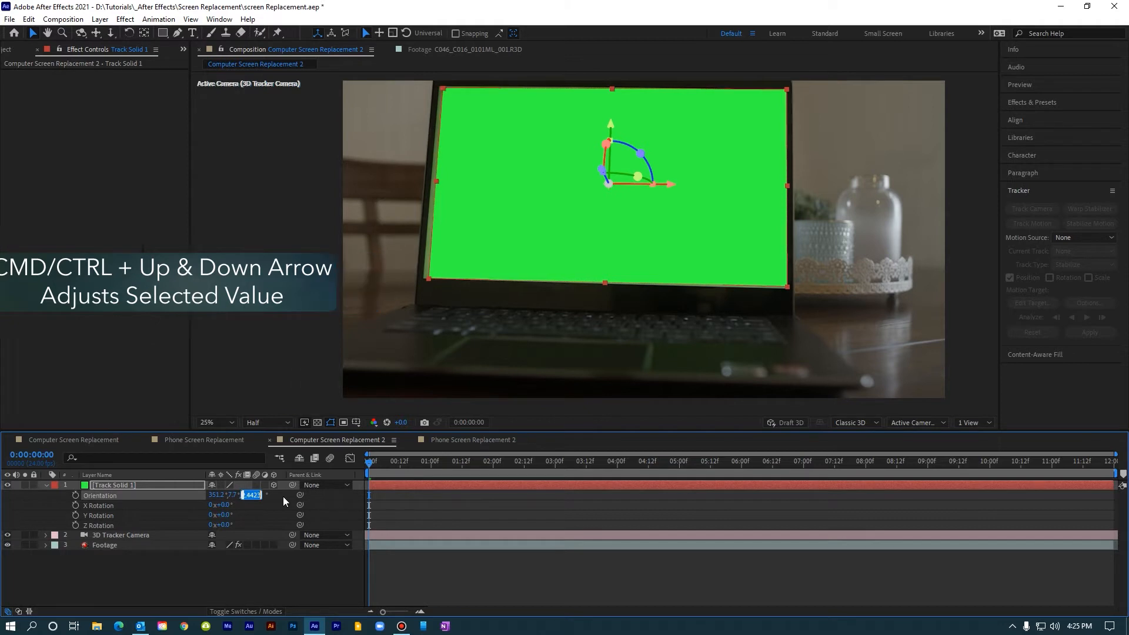
key(ctrl+Up)
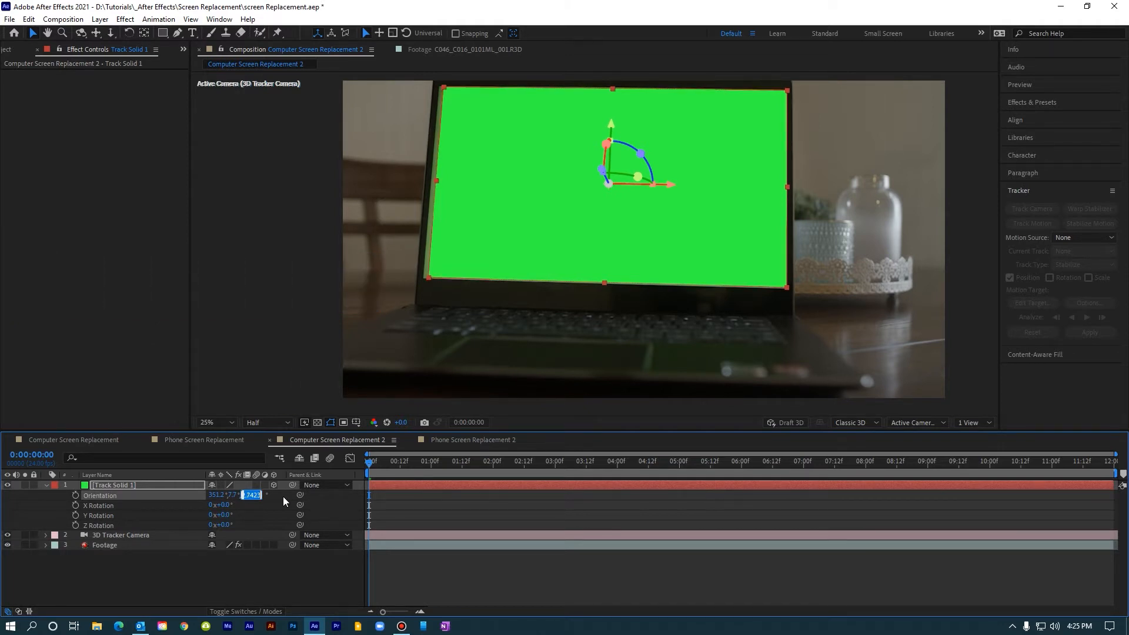
Step: Shift the tracked solid horizontally over the laptop screen by lowering its X position to about 1430.8
click(150, 484)
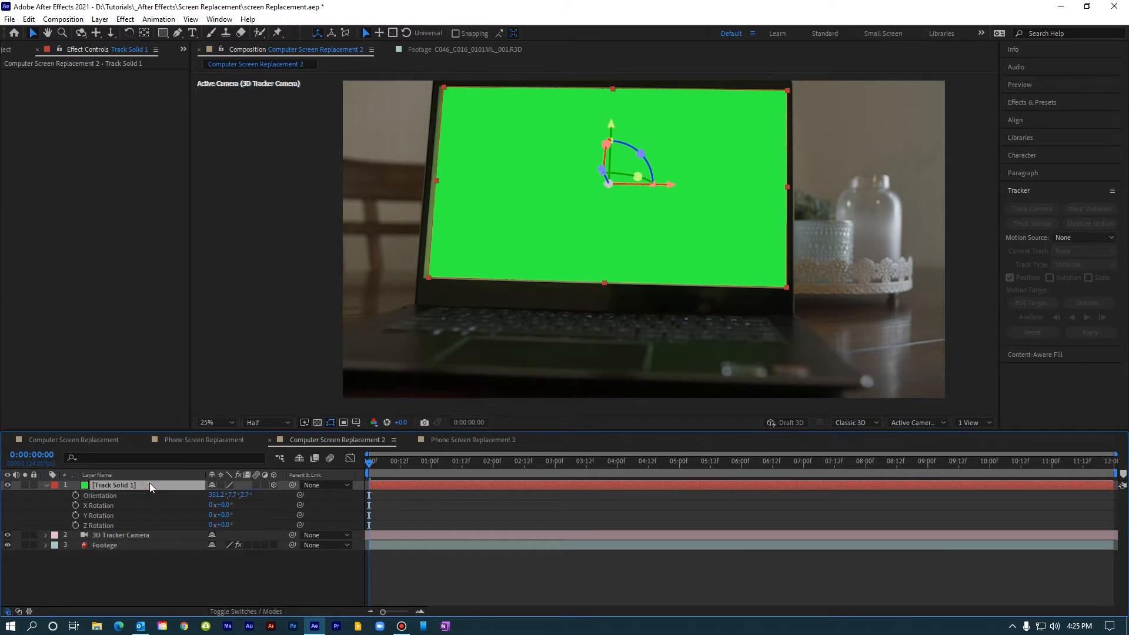
key(p)
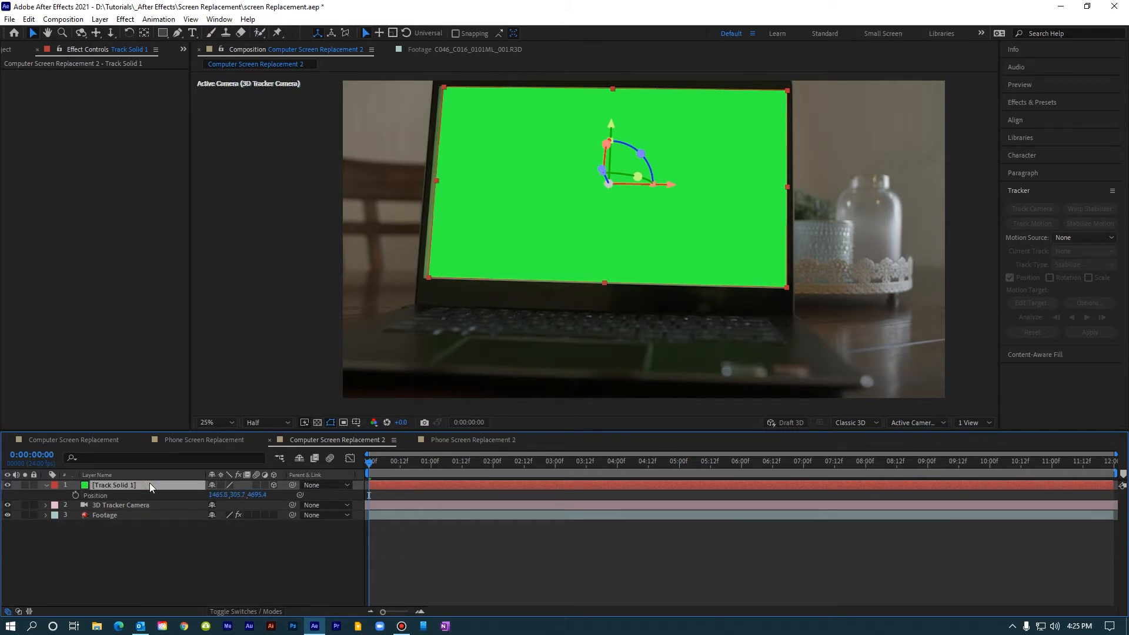
click(213, 496)
key(Up)
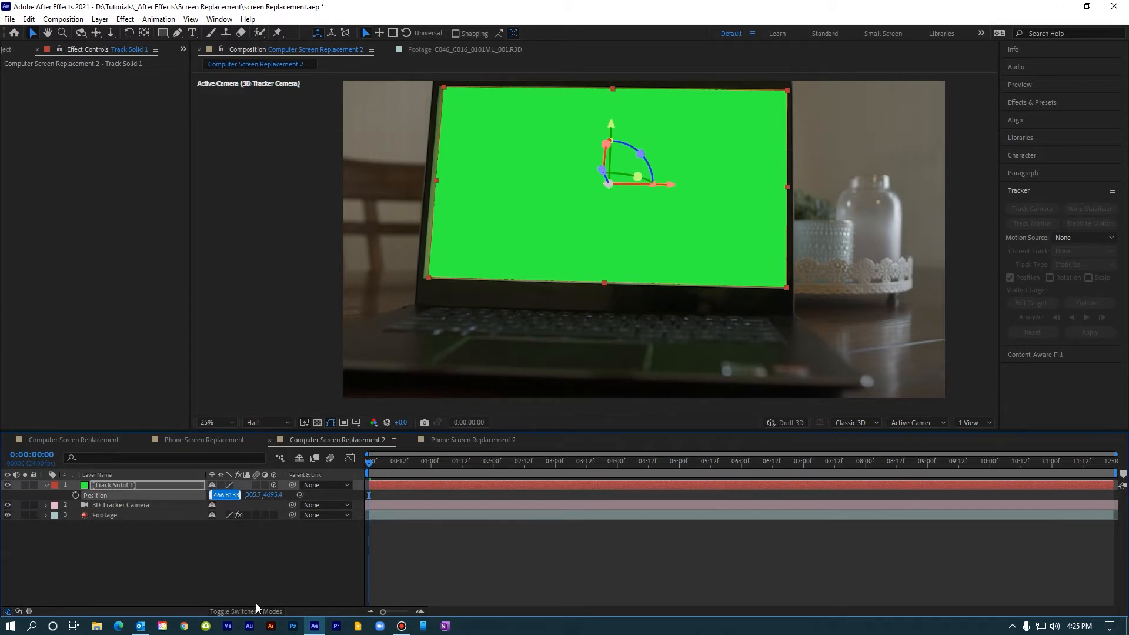
key(Down)
key(Down)
key(Down)
key(Down)
key(Down)
key(Down)
key(Down)
key(Down)
key(Down)
key(Down)
key(Down)
key(Down)
key(Down)
key(Down)
key(Down)
key(Down)
key(Down)
key(Down)
key(Down)
key(Down)
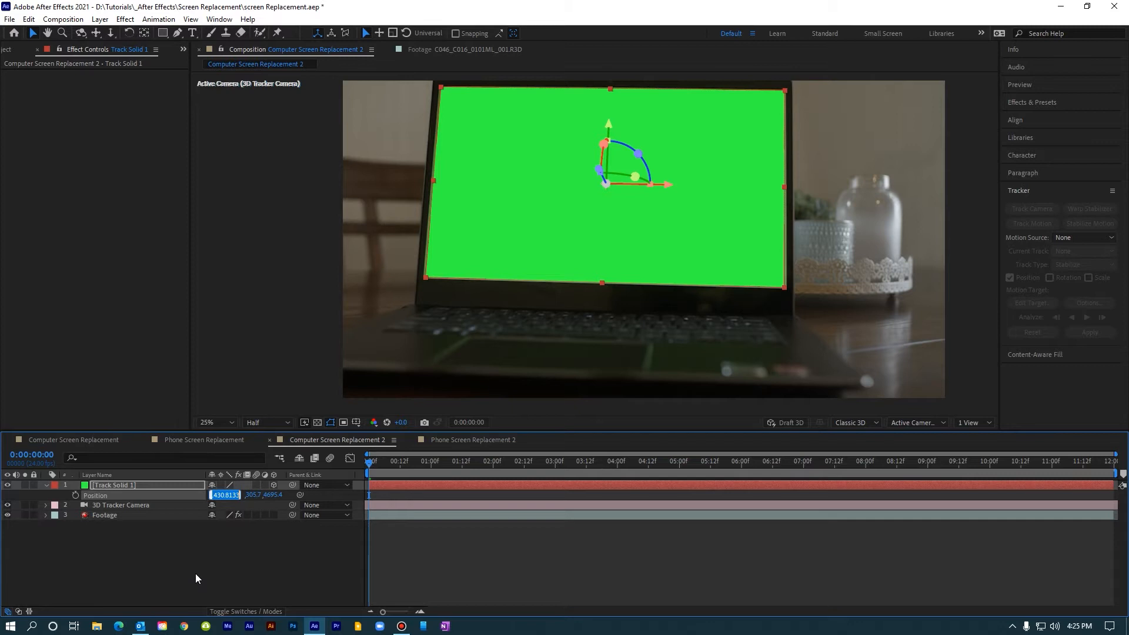
click(207, 564)
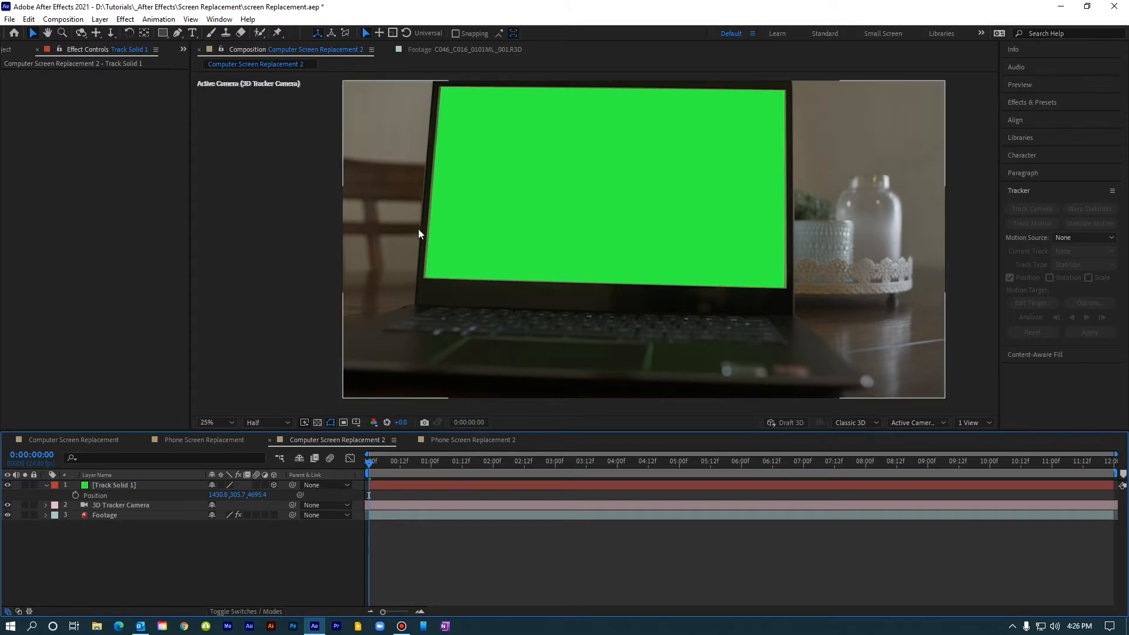
Step: Scale the tracked solid uniformly to 127% to cover the laptop screen
click(145, 487)
key(s)
click(226, 495)
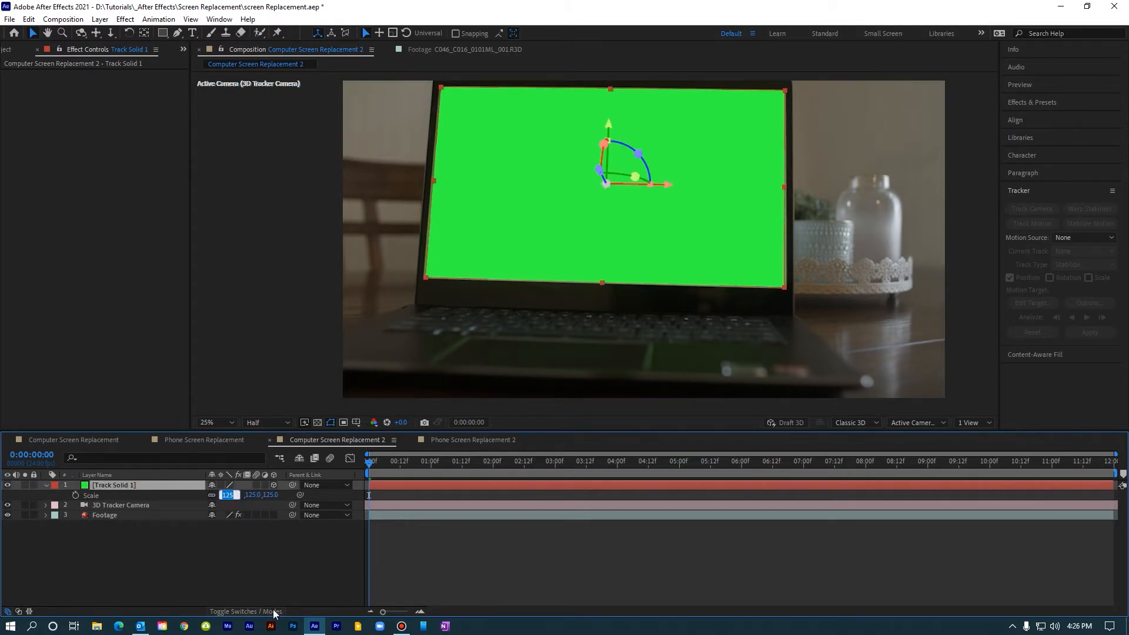
key(Up)
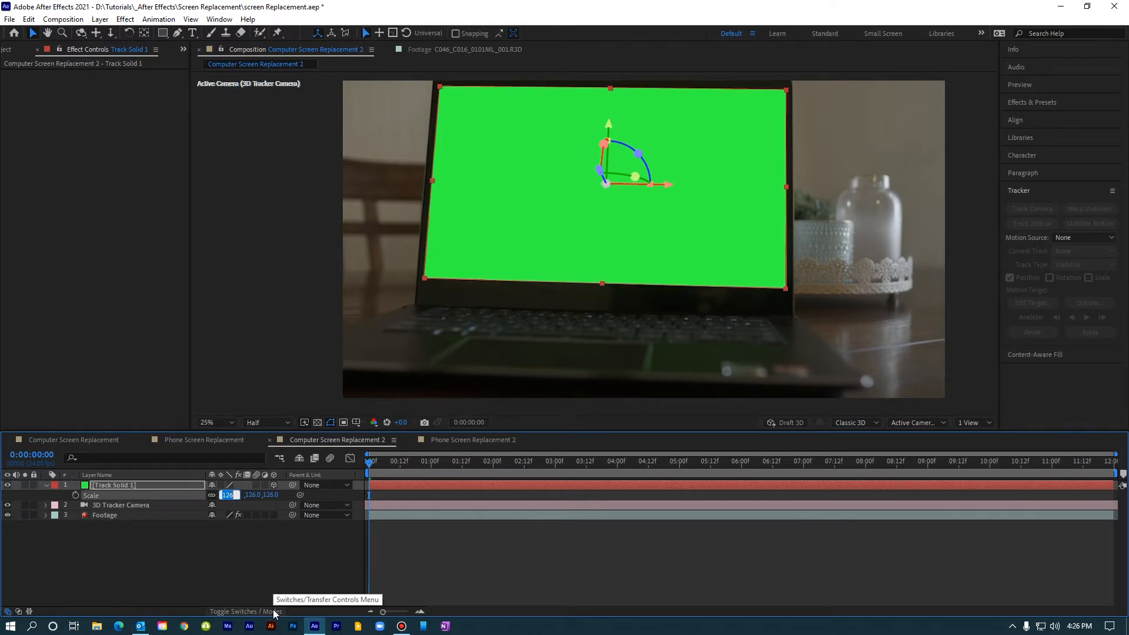
key(Up)
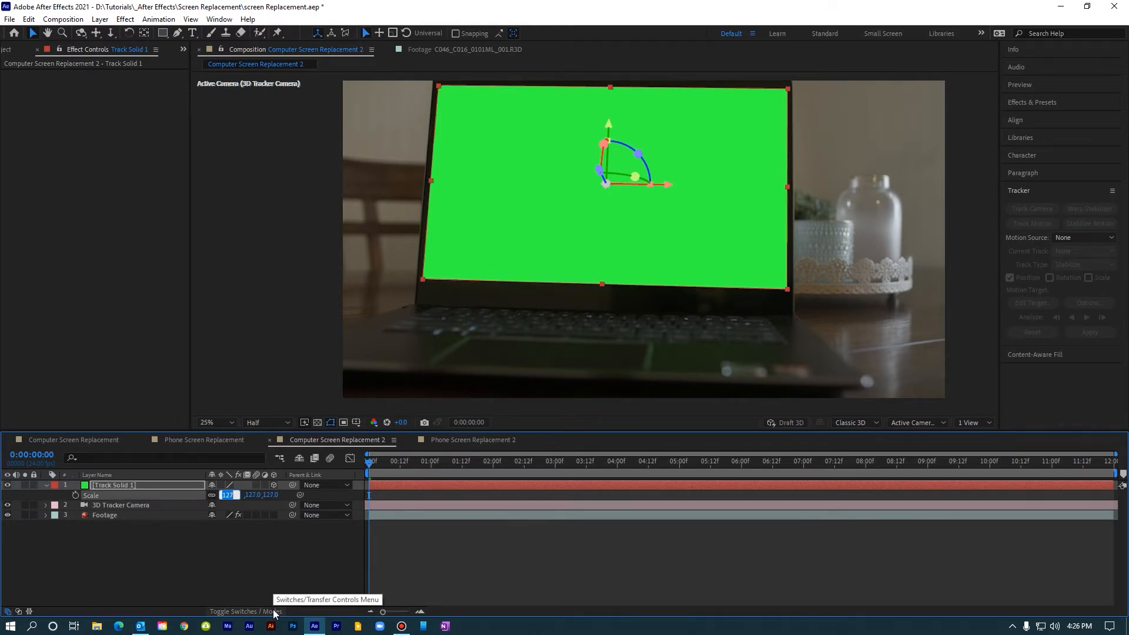
click(435, 546)
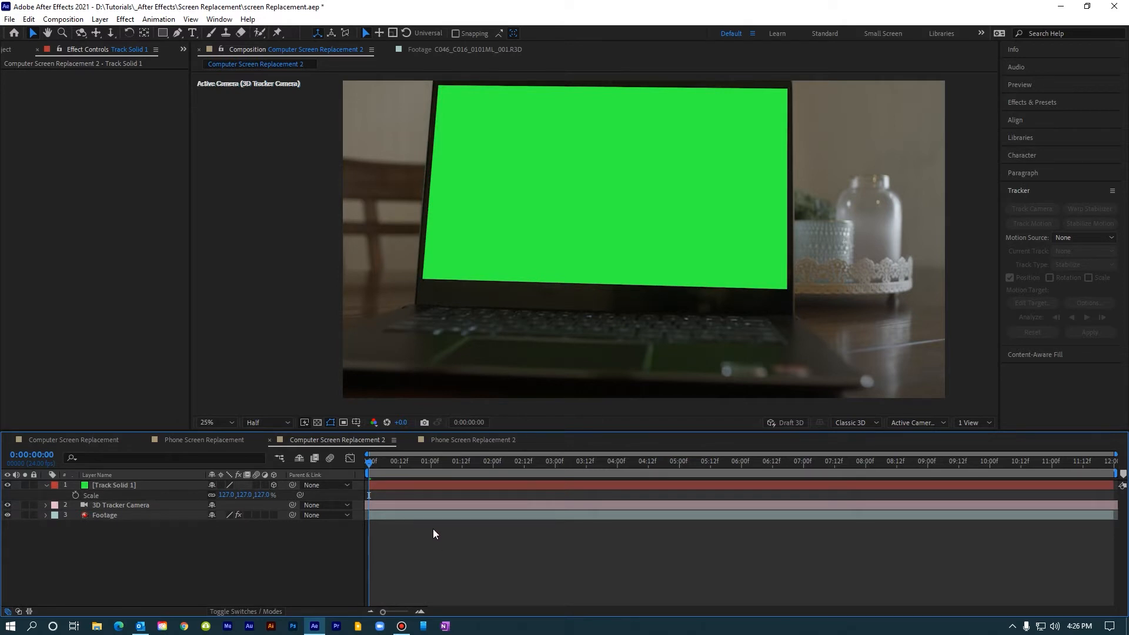
Step: Play back the shot to check the solid's fit and hide the Track Solid 1 layer
key(space)
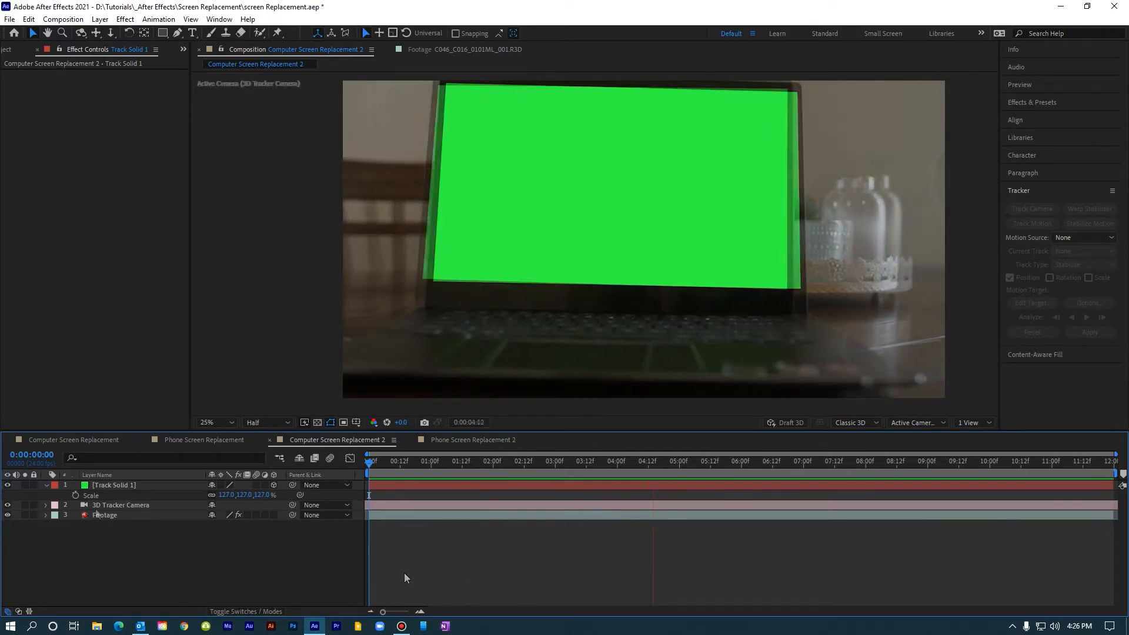
key(space)
click(7, 485)
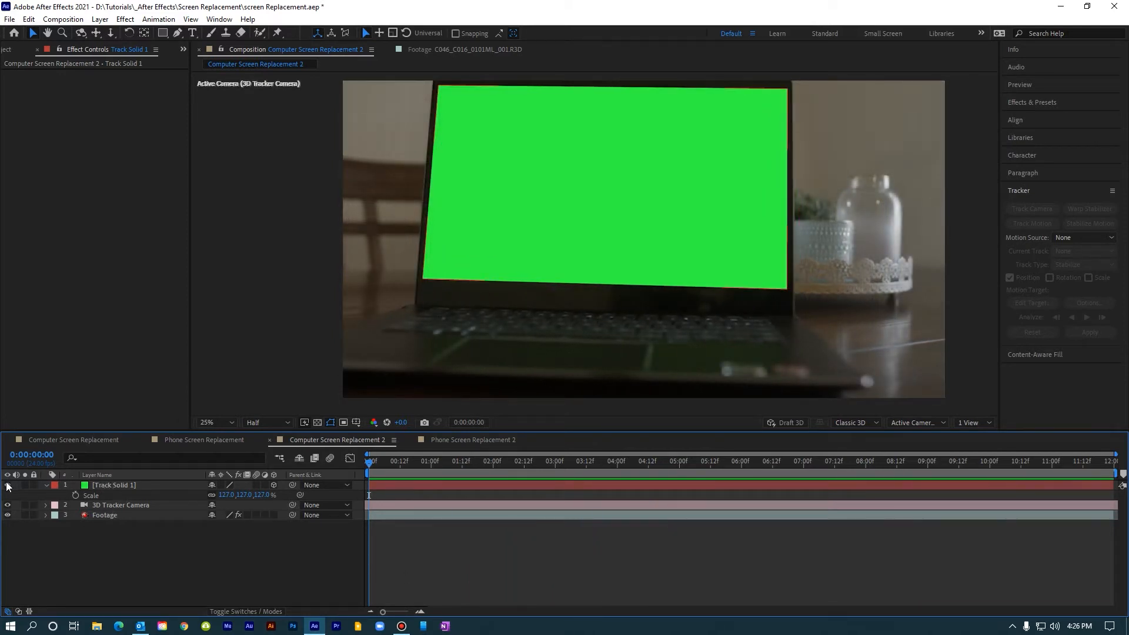
Step: Apply the Keylight (1.2) effect to the Footage layer and sample the laptop's green screen as the Screen Colour
click(101, 514)
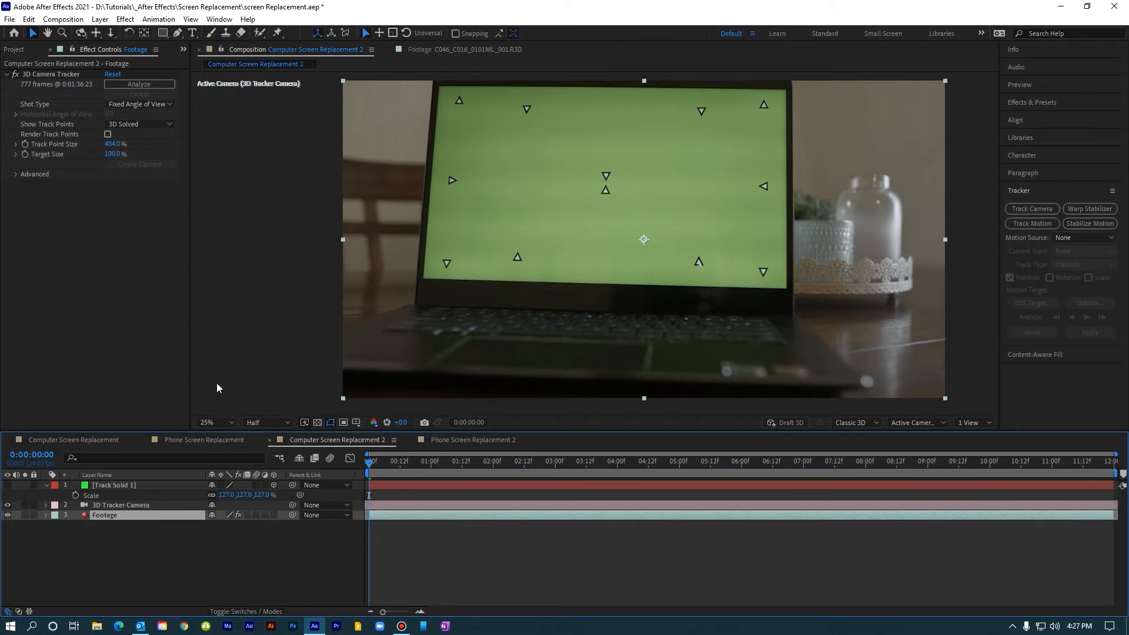
click(115, 516)
click(125, 19)
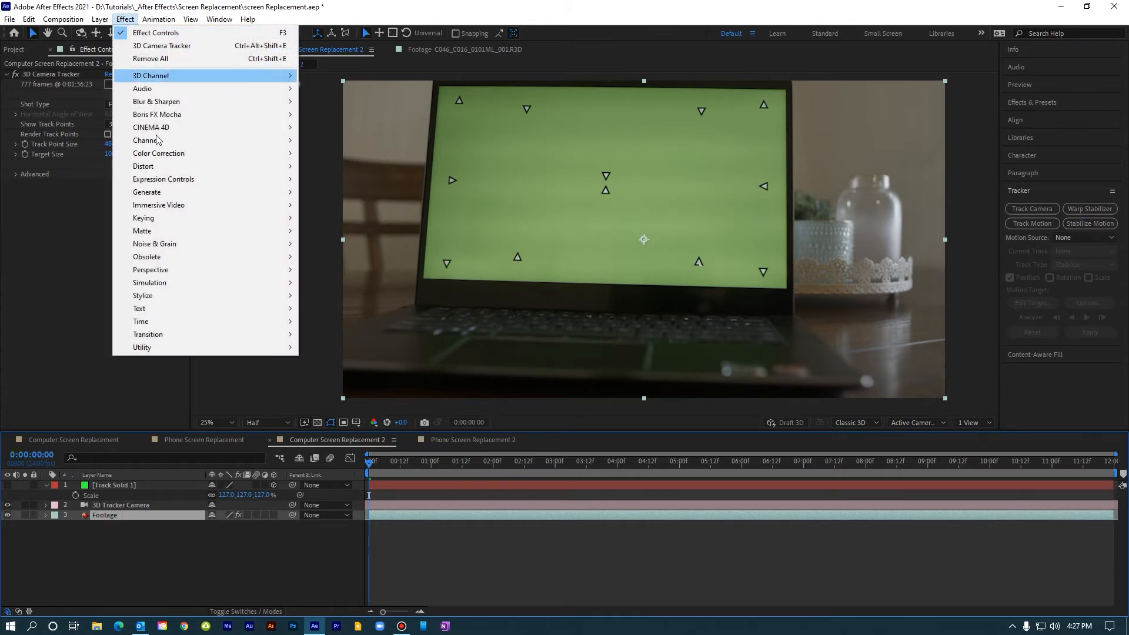
mouse_move(222, 220)
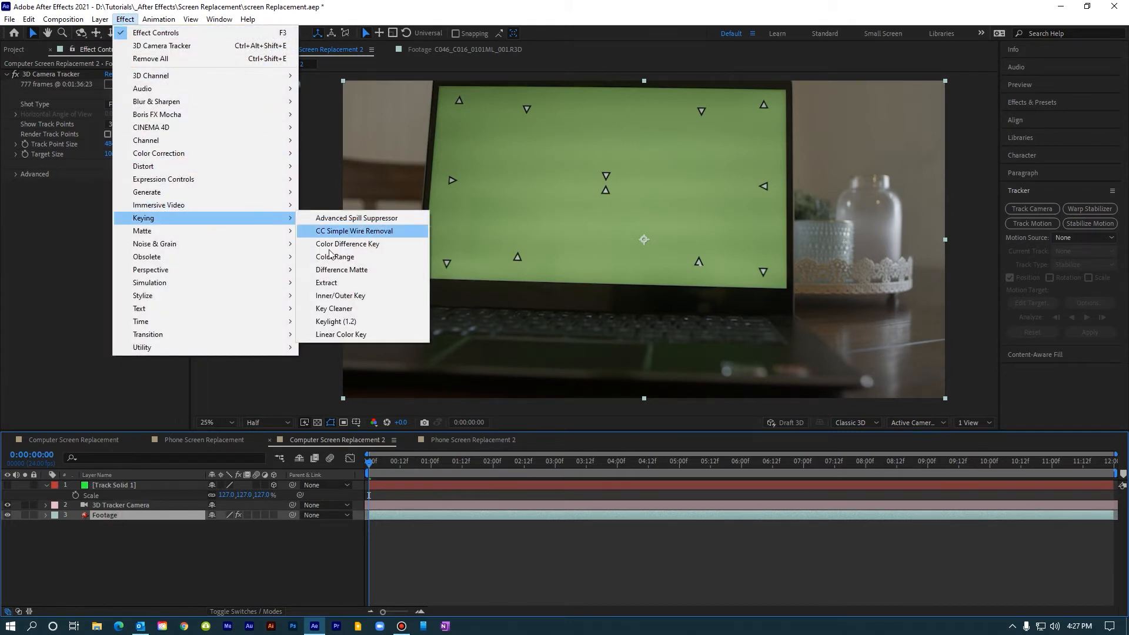
click(343, 321)
click(127, 259)
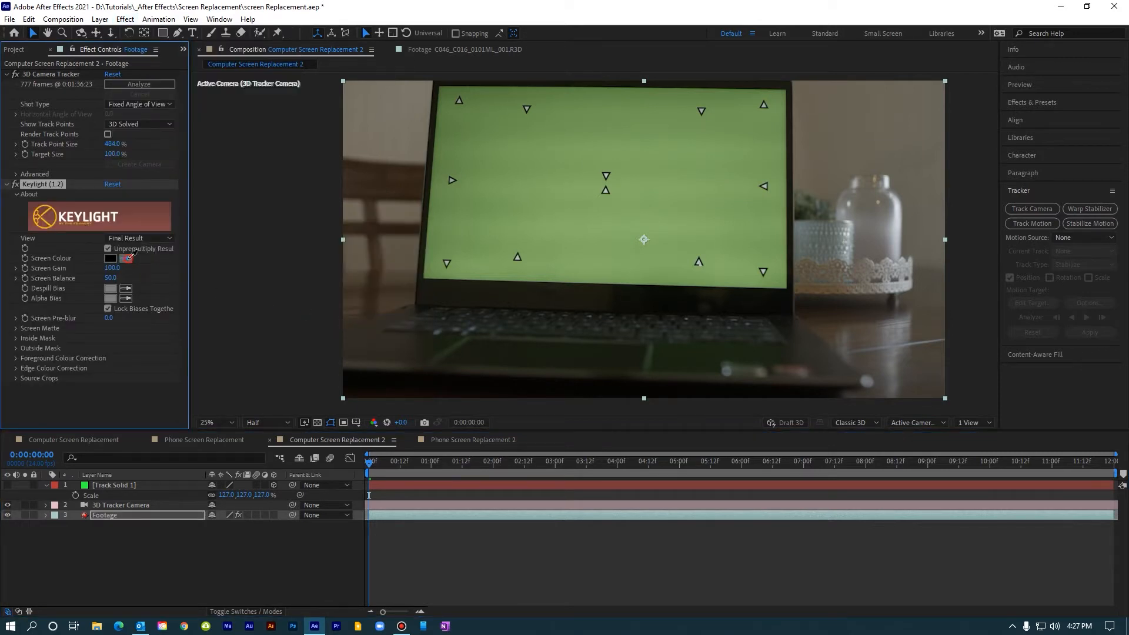
click(488, 168)
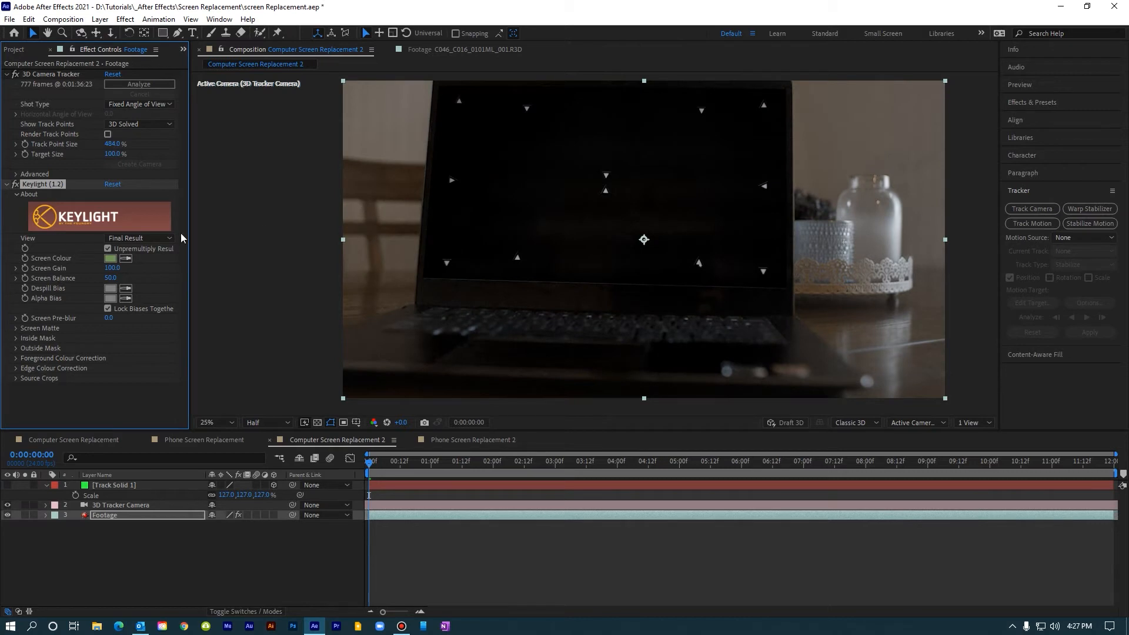
Step: Show Keylight's Screen Matte view and set Clip Black to 10 and Clip White to 65
click(136, 239)
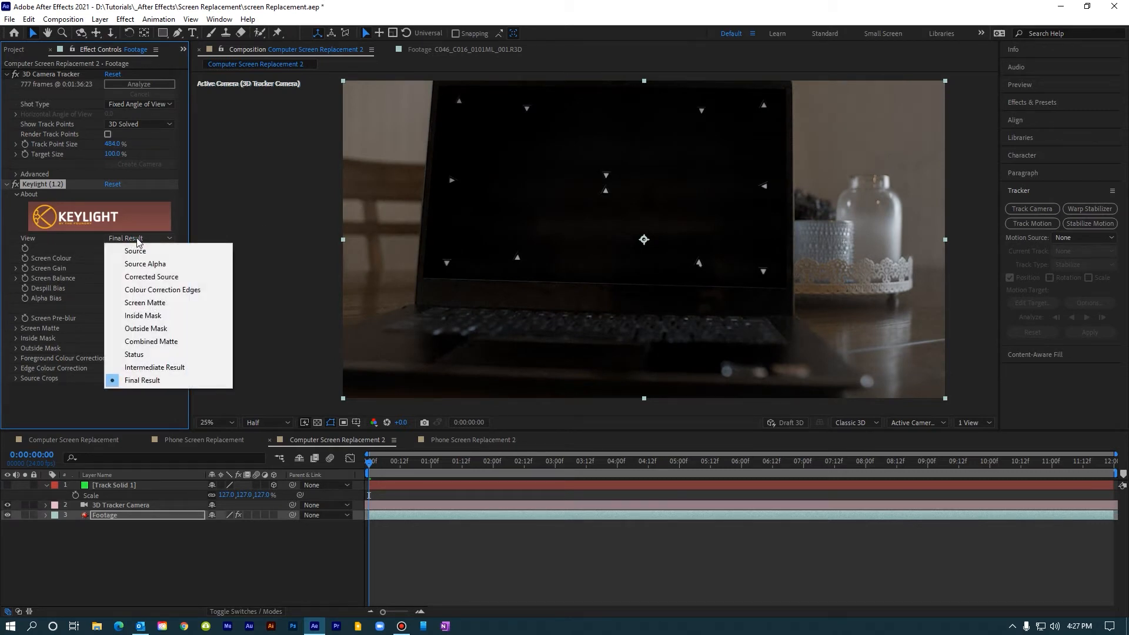
click(147, 303)
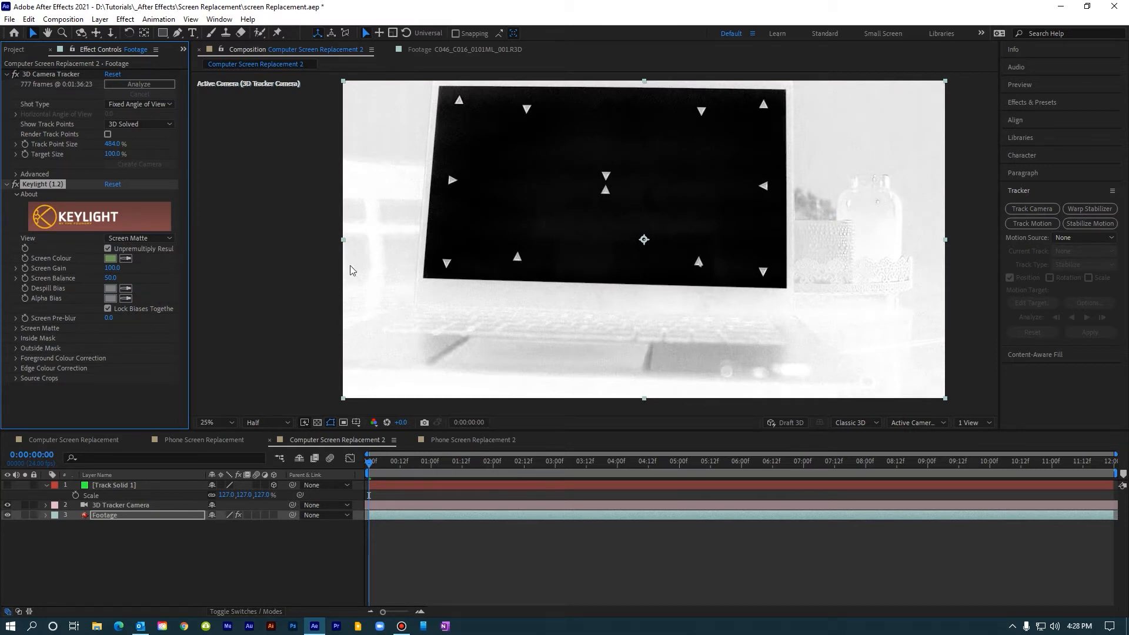
click(15, 328)
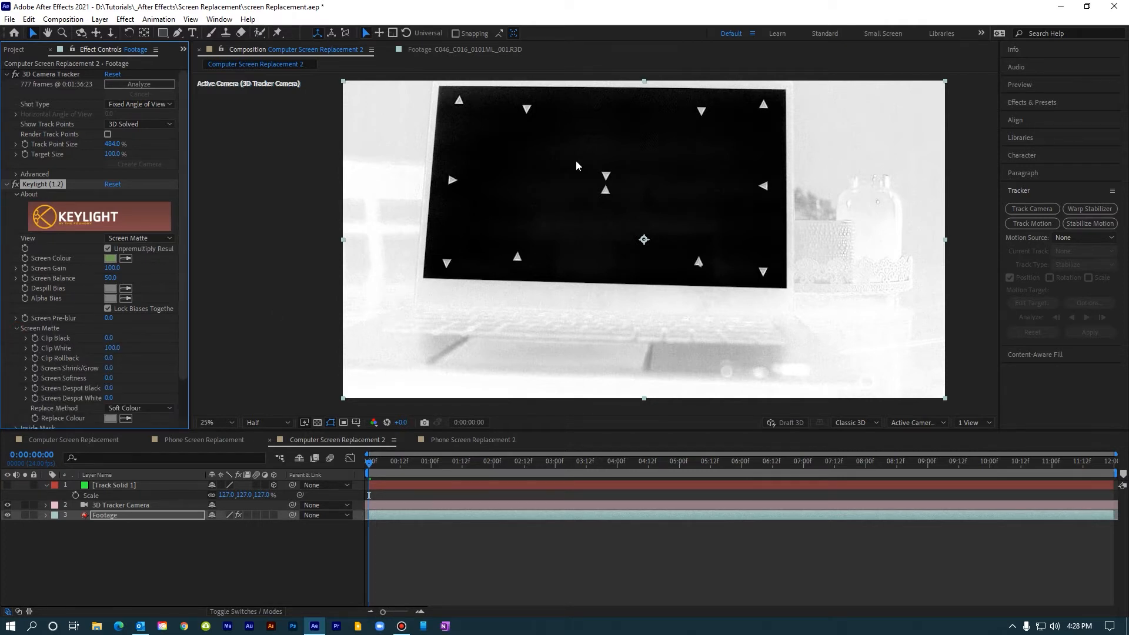
click(107, 337)
text(10)
key(Return)
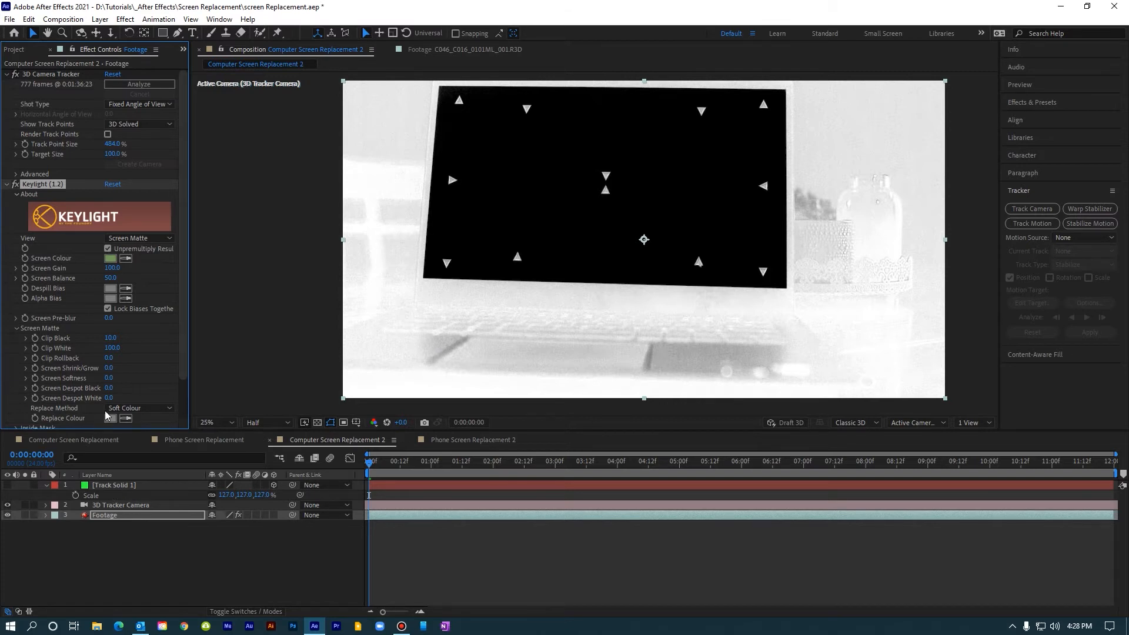
drag(110, 348, 96, 355)
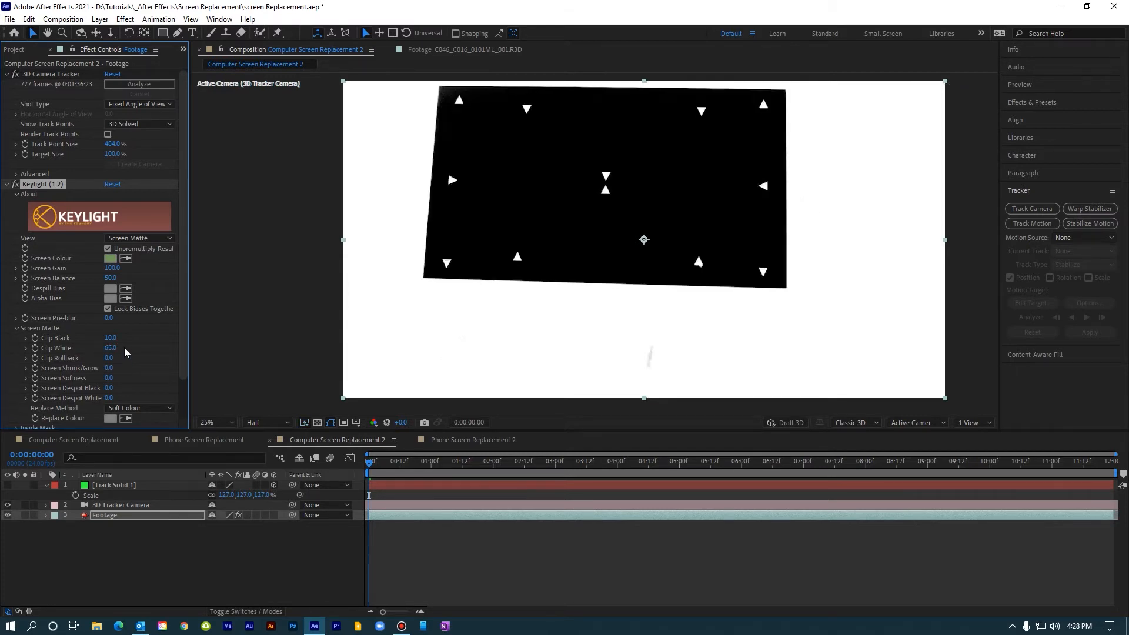
Step: Switch Keylight's view to Intermediate Result and add the Key Cleaner effect to the footage
click(128, 237)
click(151, 367)
scroll(25, 198, down, 2)
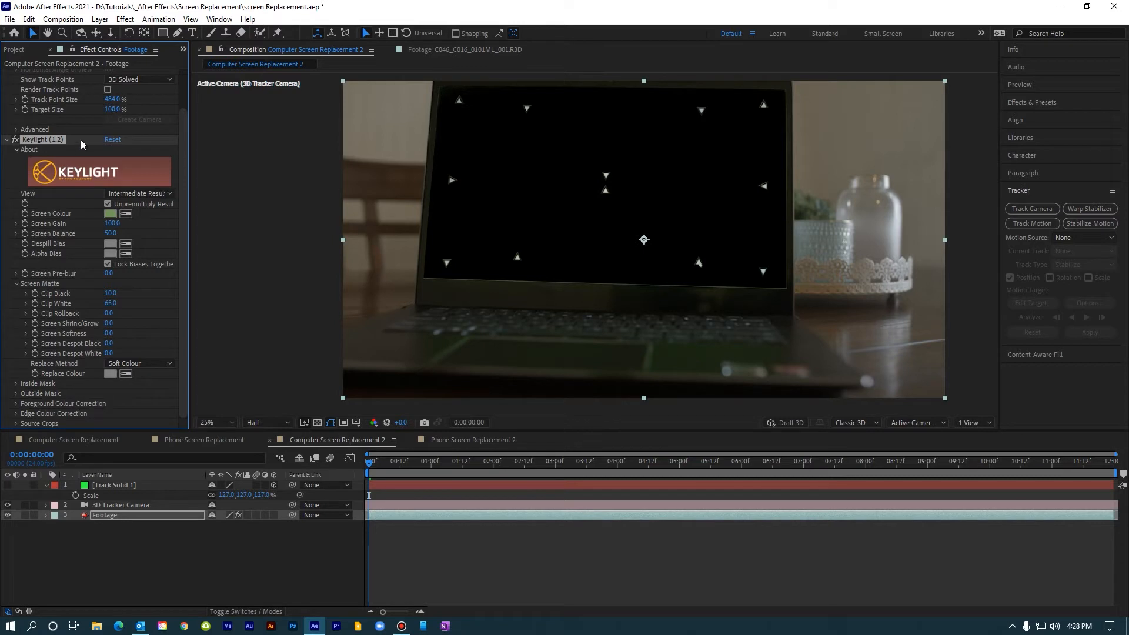
click(124, 19)
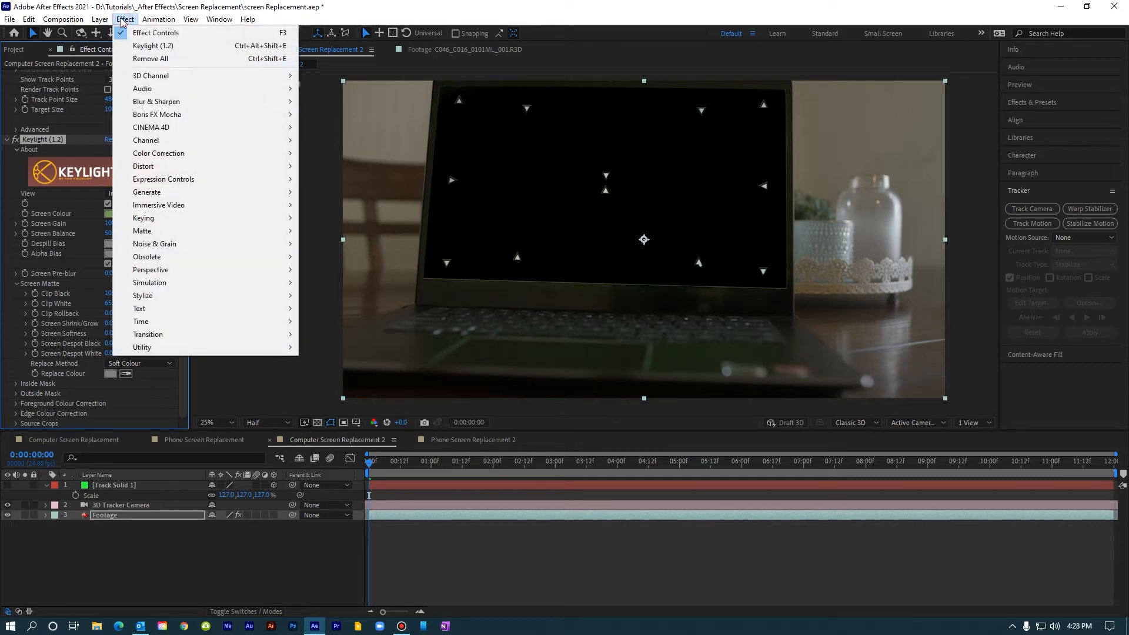
mouse_move(172, 221)
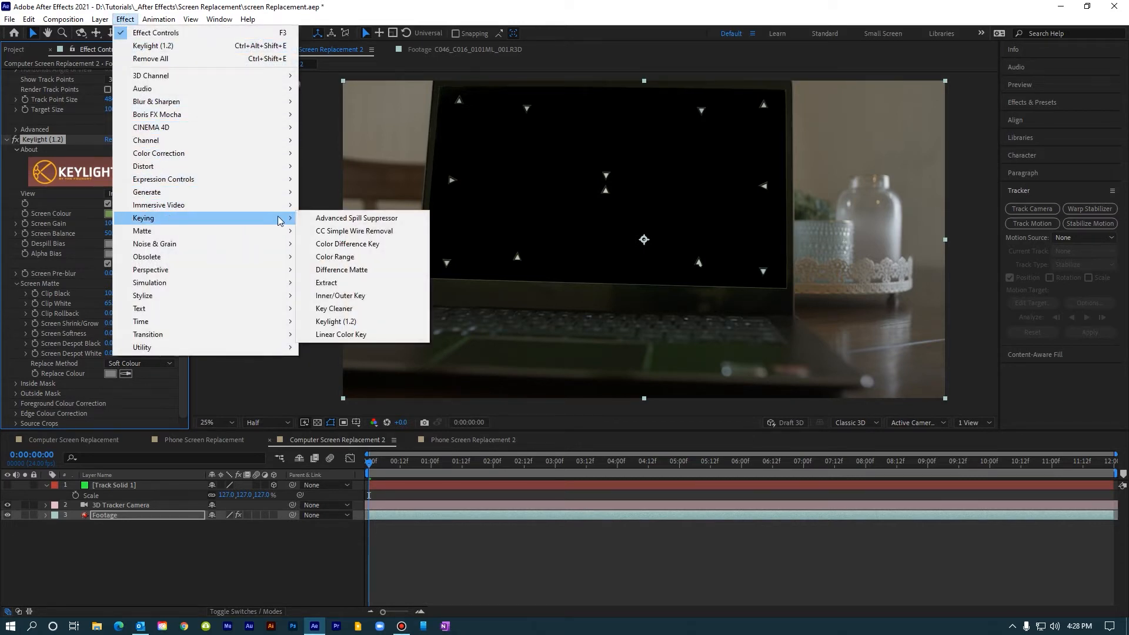
click(355, 309)
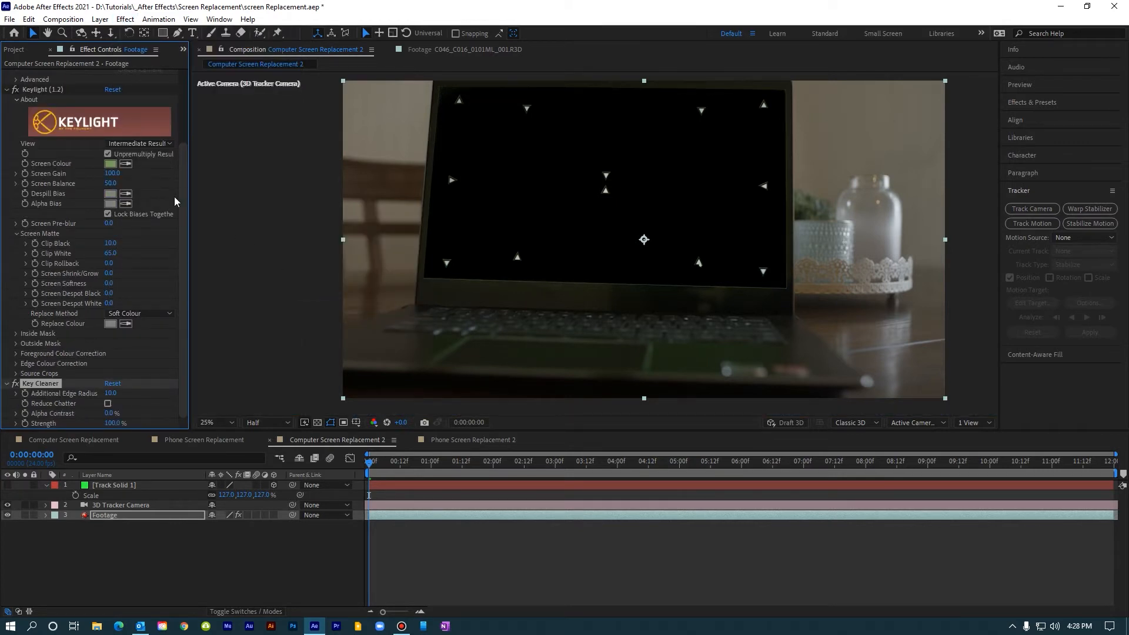
Step: Add the Advanced Spill Suppressor effect to the footage and change its method to Ultra
click(125, 19)
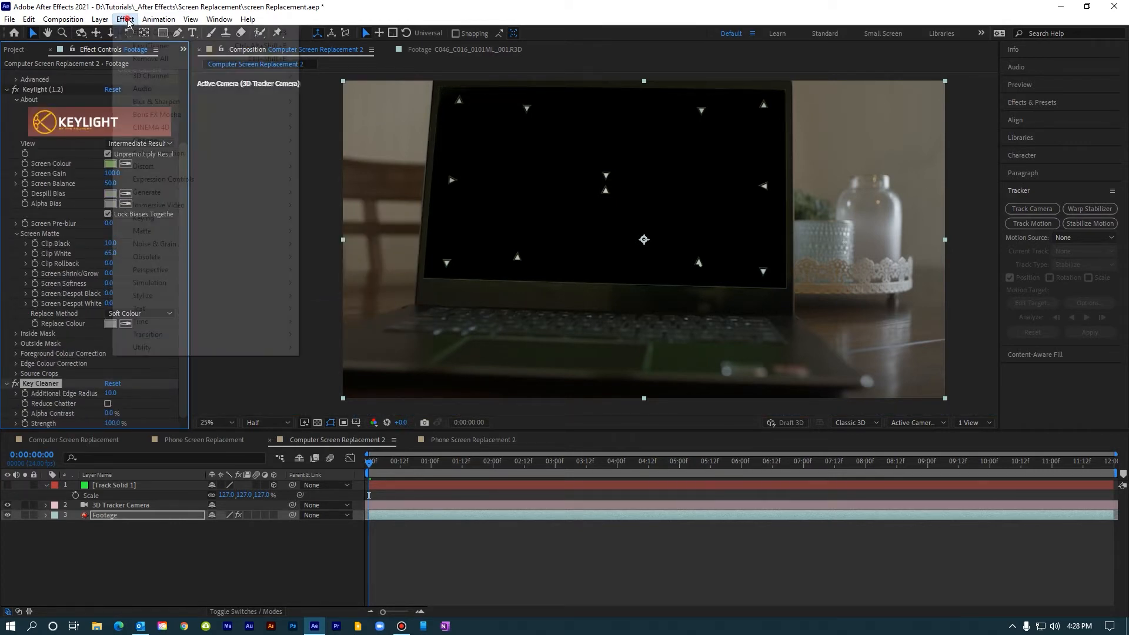
mouse_move(251, 219)
click(340, 219)
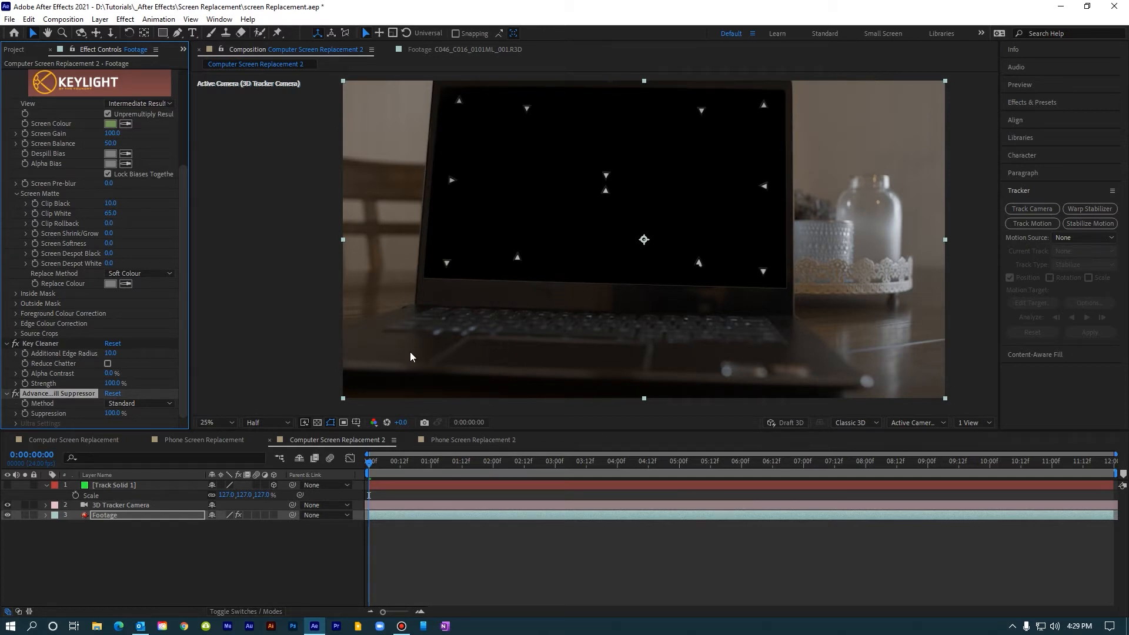
click(138, 404)
click(143, 433)
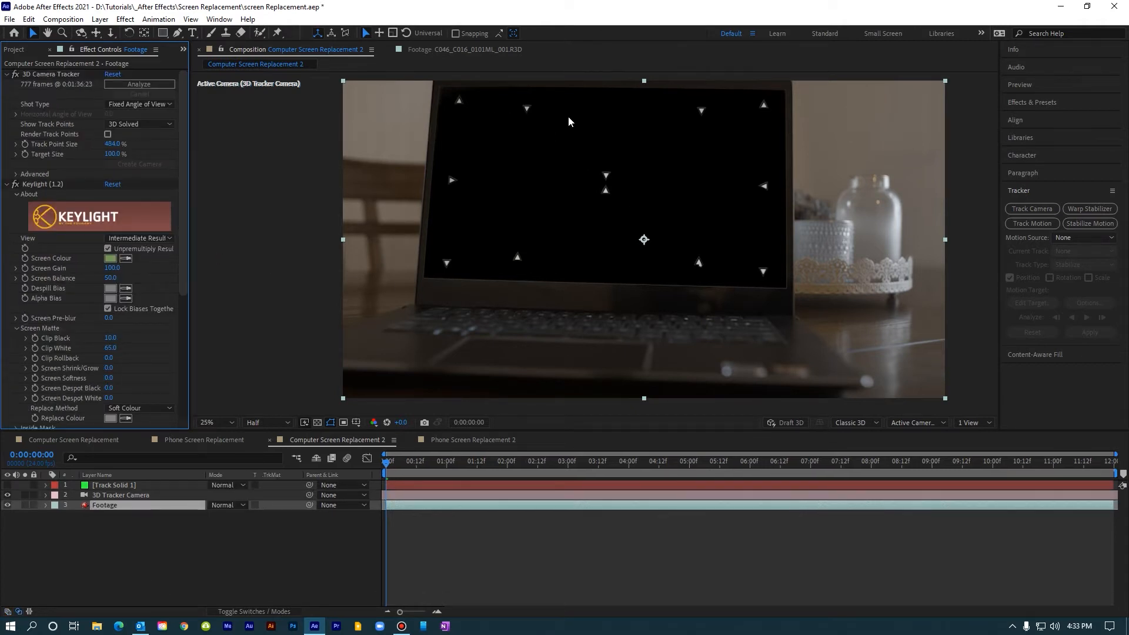
Step: Duplicate the Track Solid 1 layer
click(115, 486)
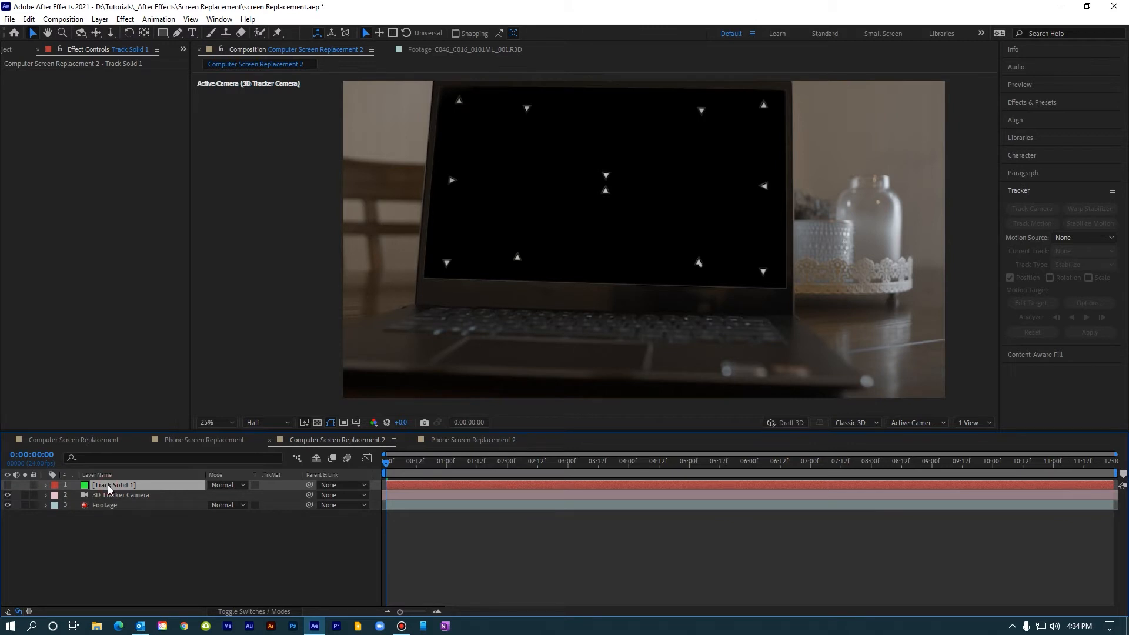
key(ctrl+d)
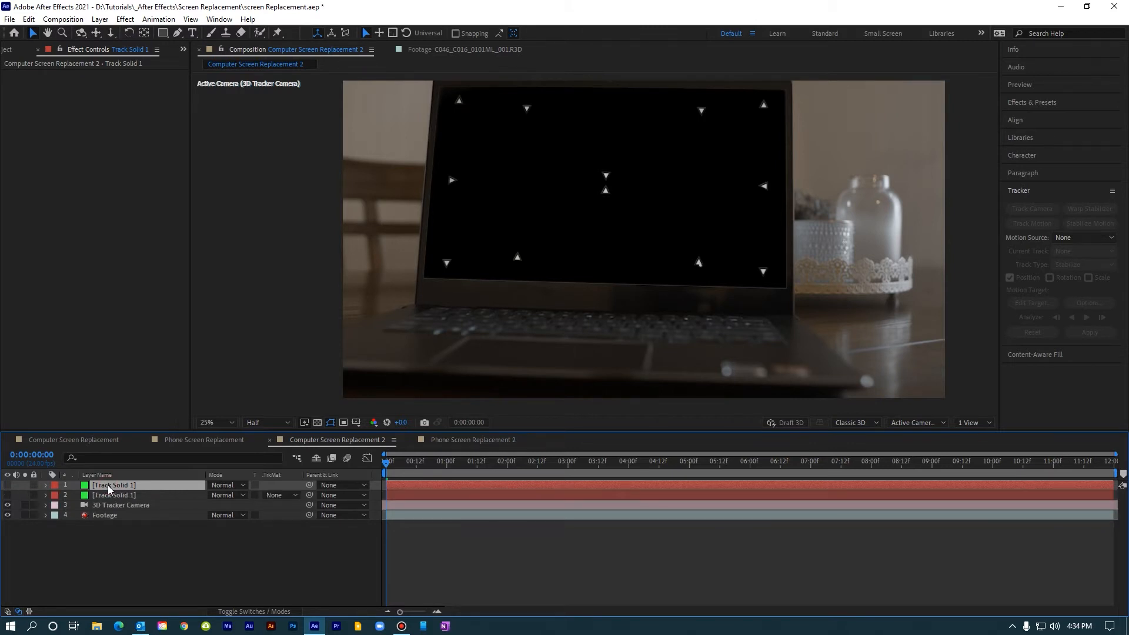
Step: Move one Track Solid 1 copy directly above the Footage layer and briefly show it to check its coverage of the laptop screen
drag(109, 488, 108, 512)
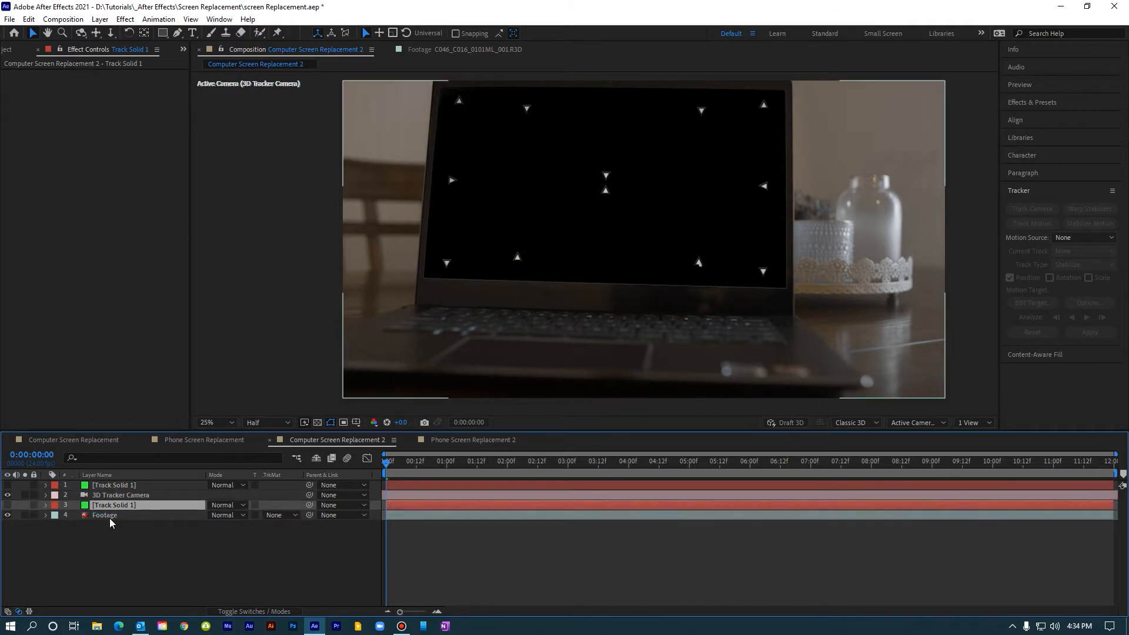
click(110, 517)
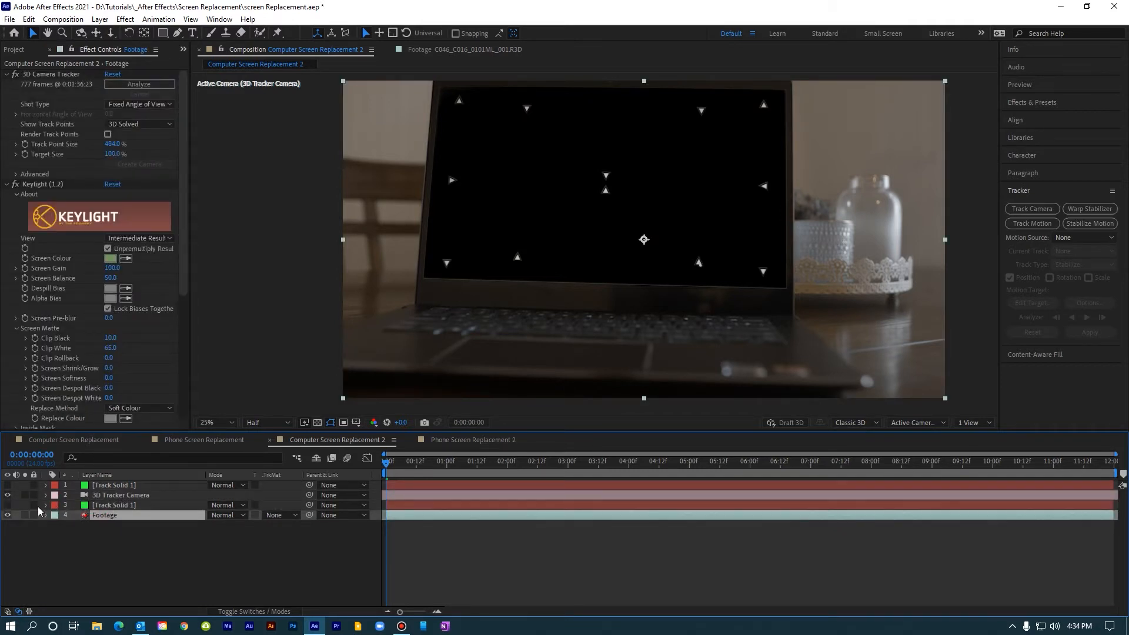
click(7, 506)
click(103, 505)
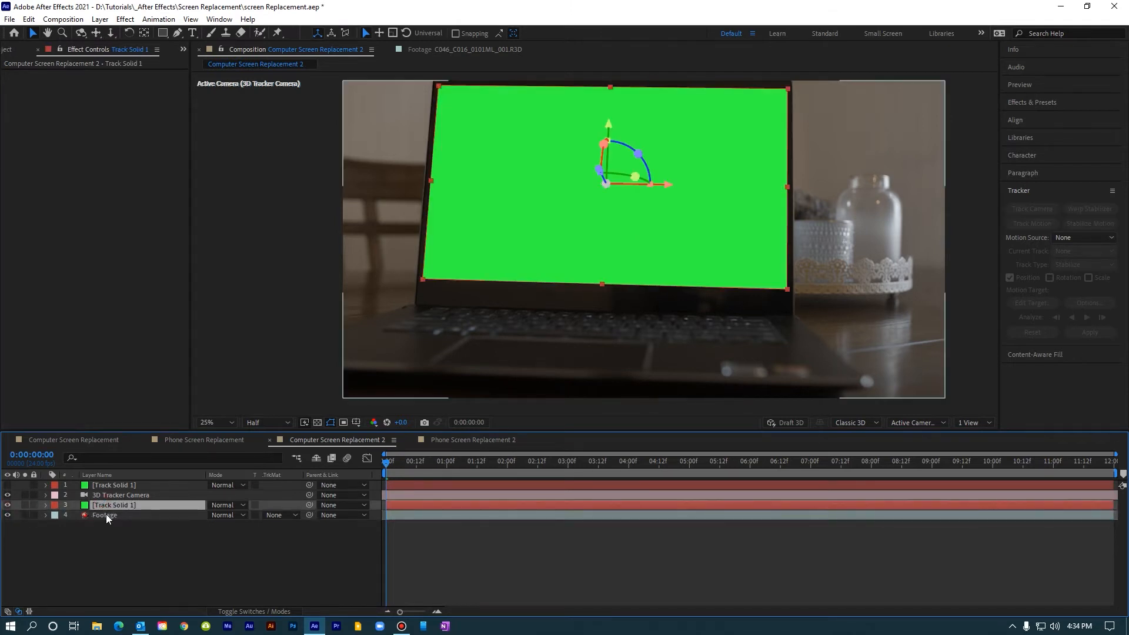
click(107, 516)
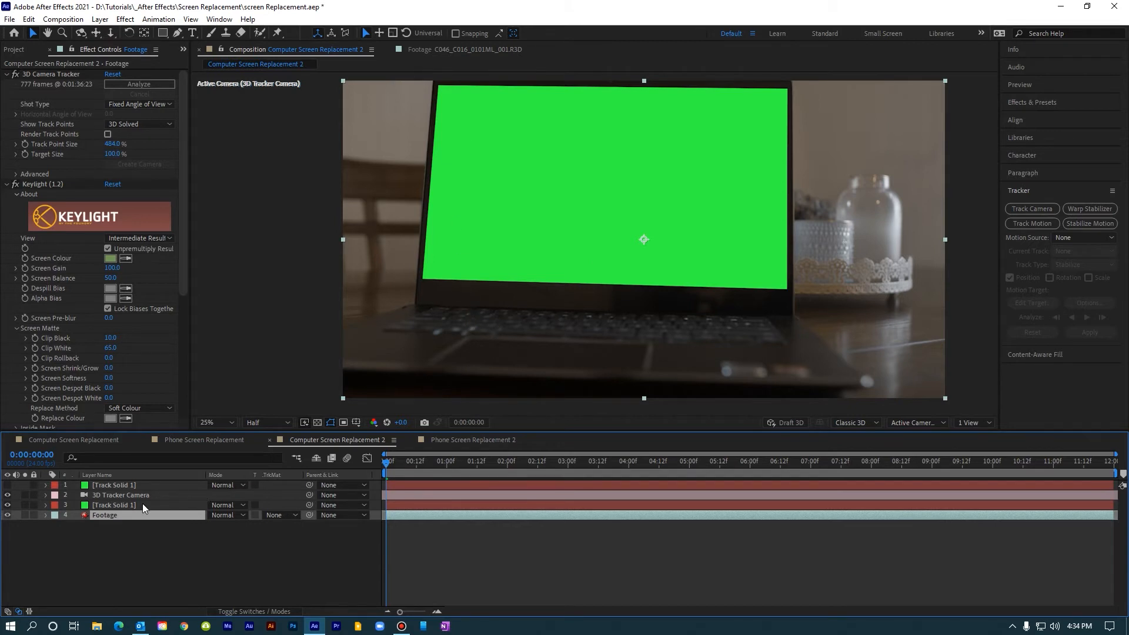
click(7, 504)
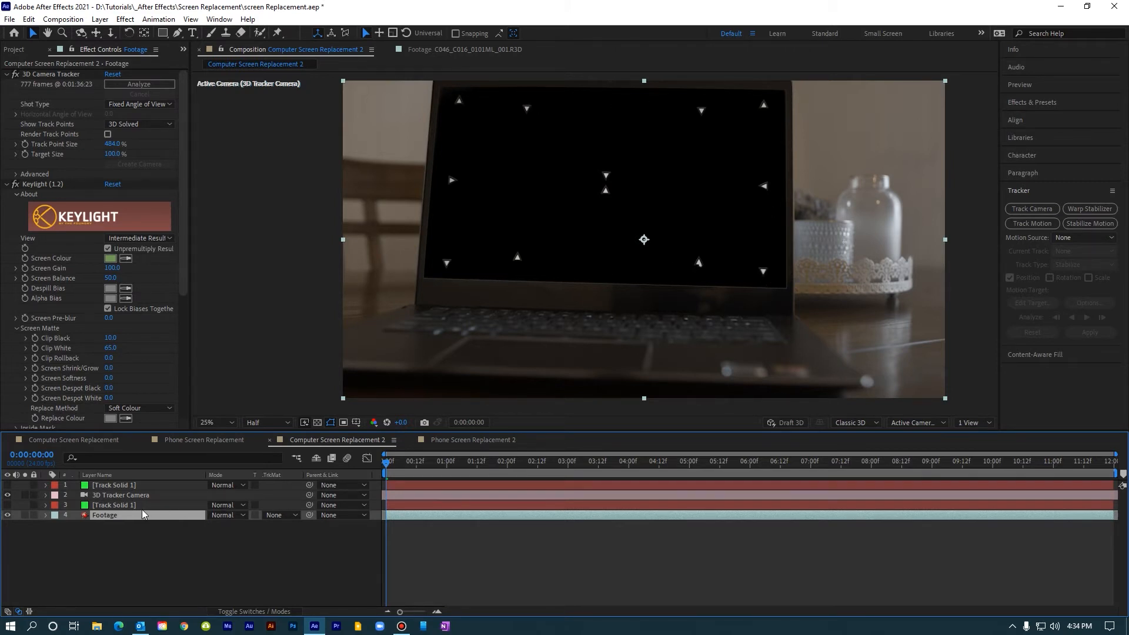
Step: Set the scale of the Track Solid 1 copy above the Footage layer to 124%
click(107, 505)
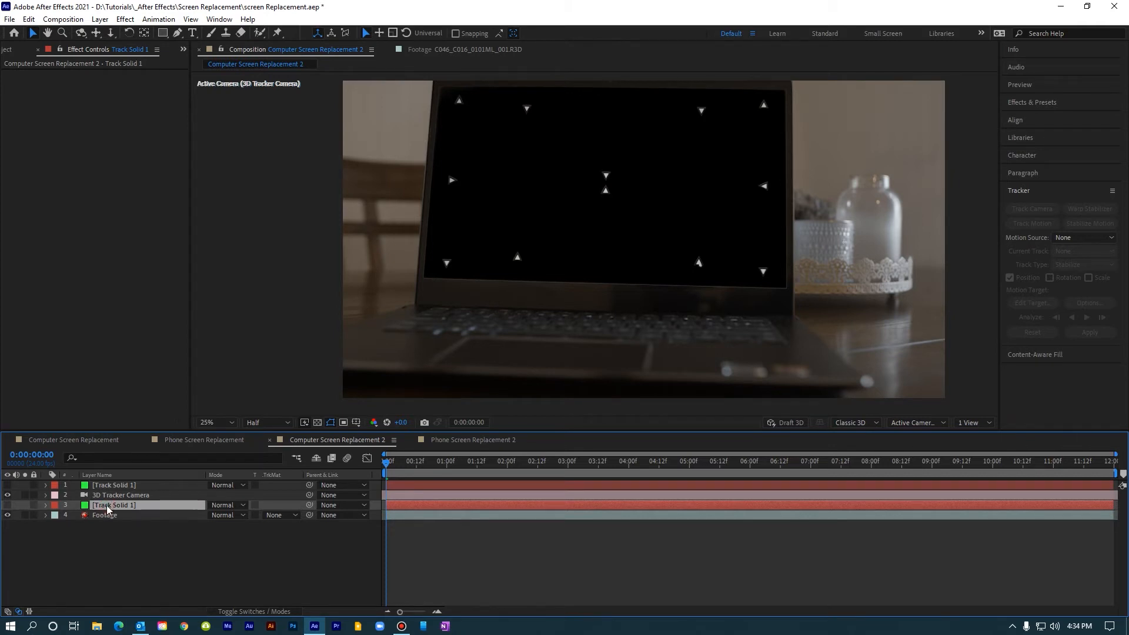
key(s)
click(264, 515)
text(124)
key(Return)
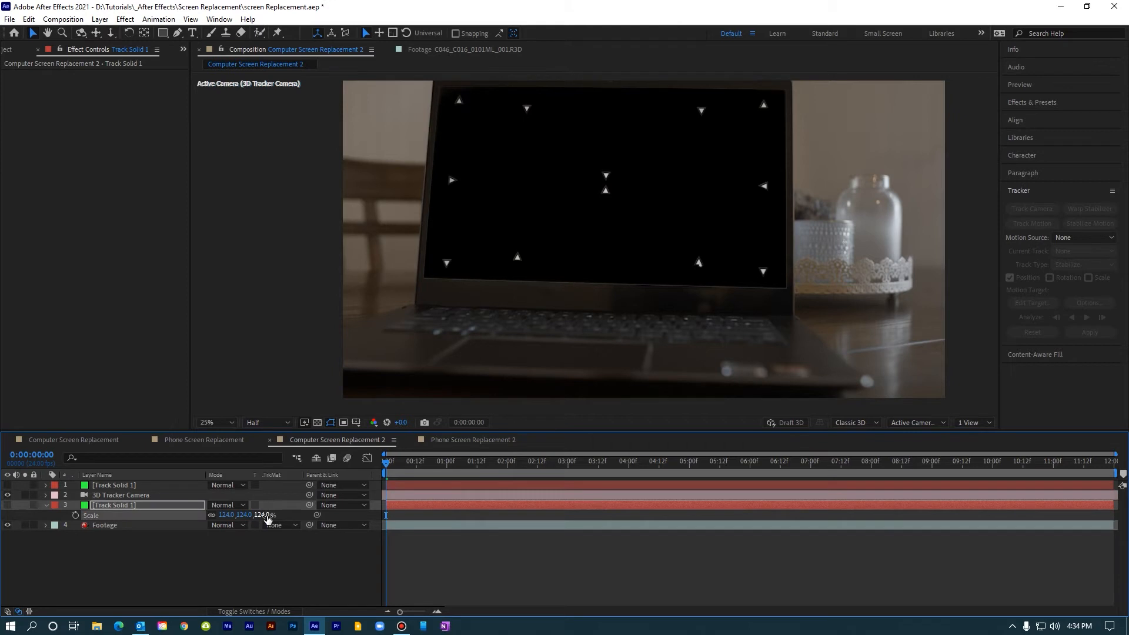
click(232, 569)
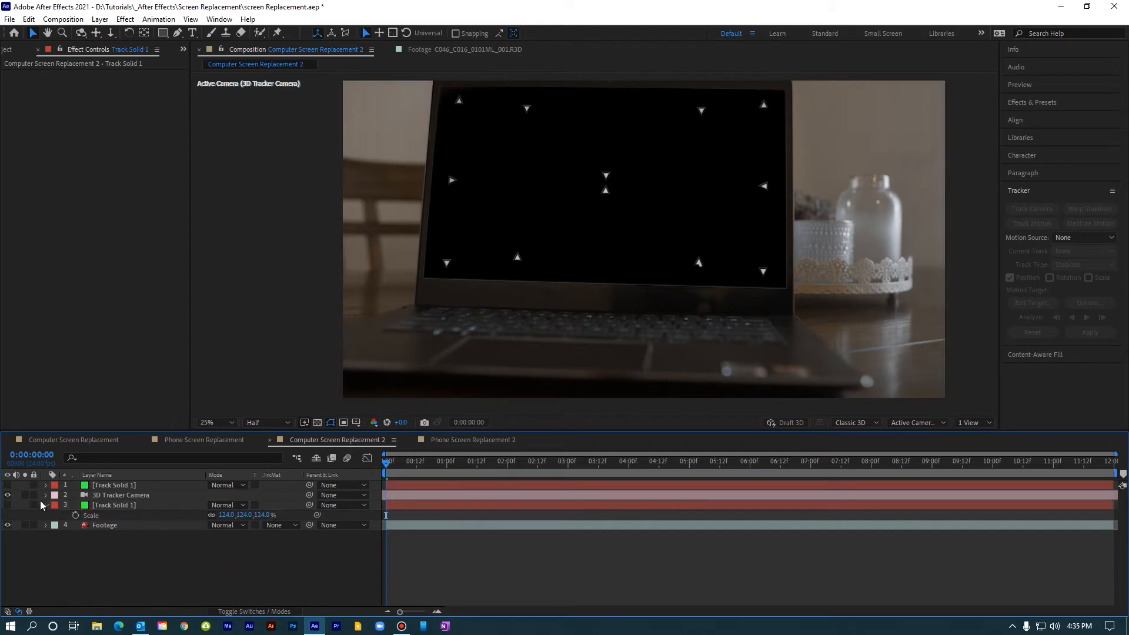
Step: Set the Footage layer's track matte to Alpha Inverted Matte "[Track Solid 1]" and check the cutout against the transparency grid
click(7, 505)
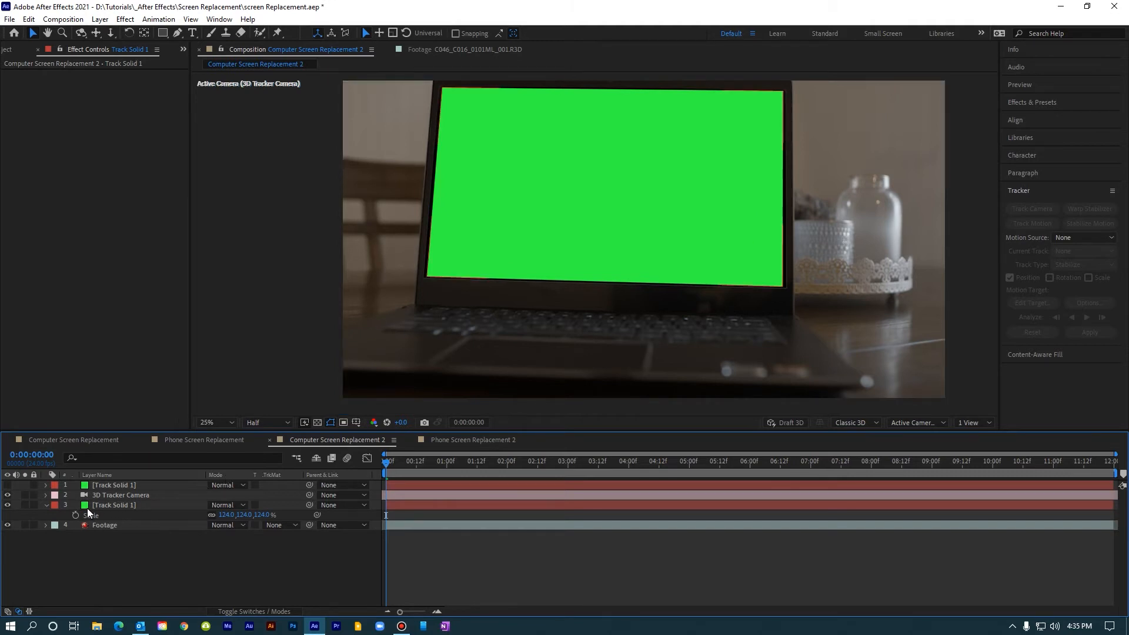
click(106, 505)
click(106, 524)
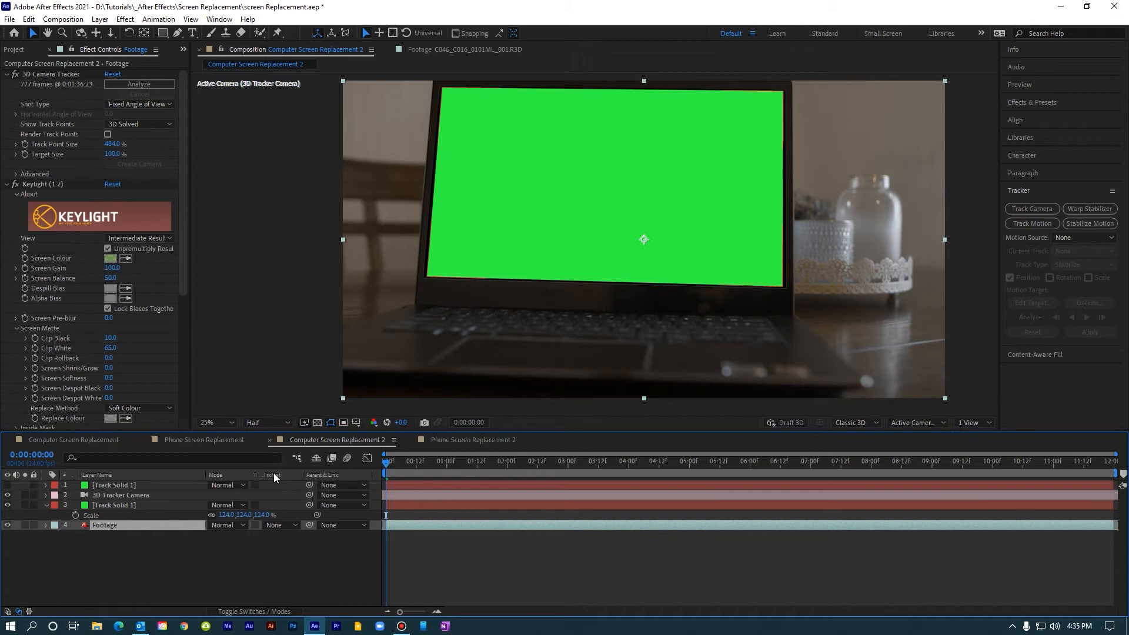
click(277, 525)
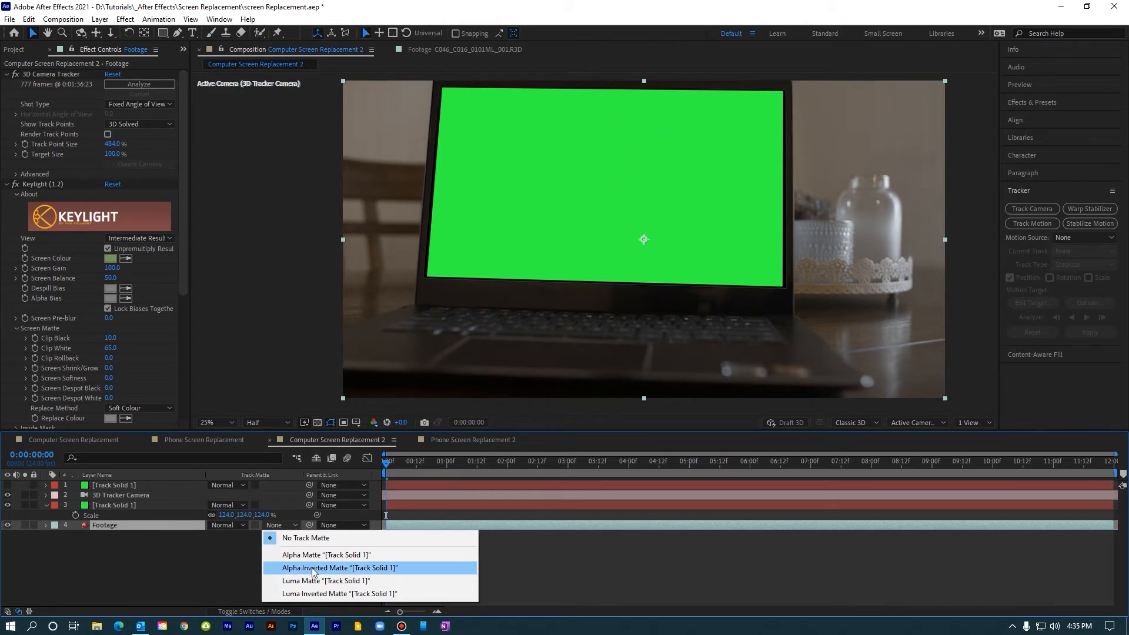
click(354, 568)
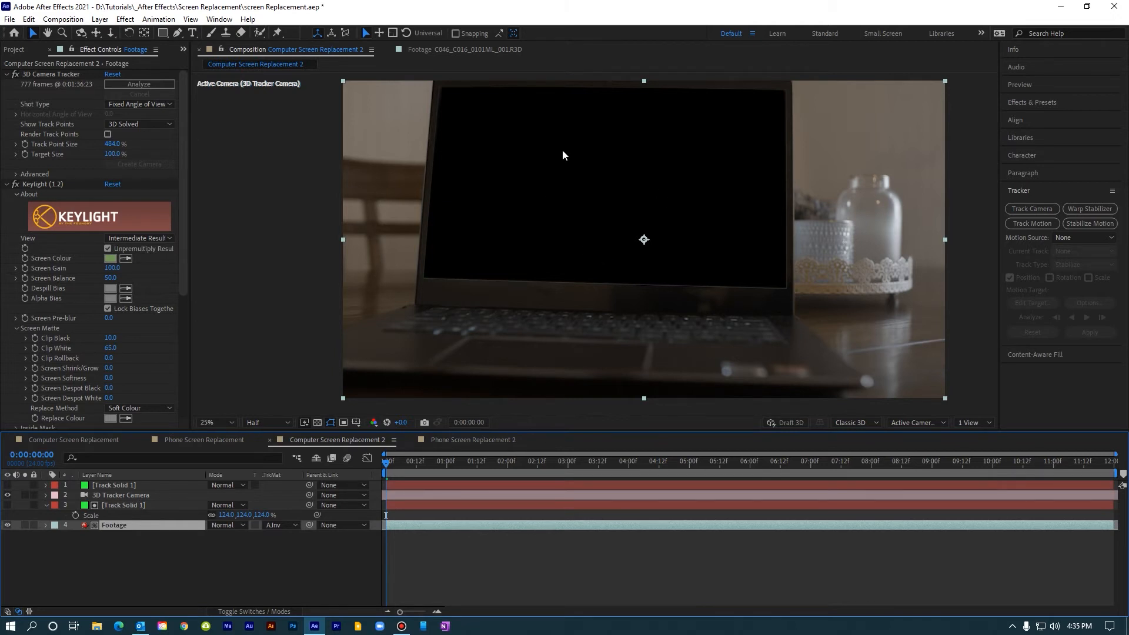
click(317, 423)
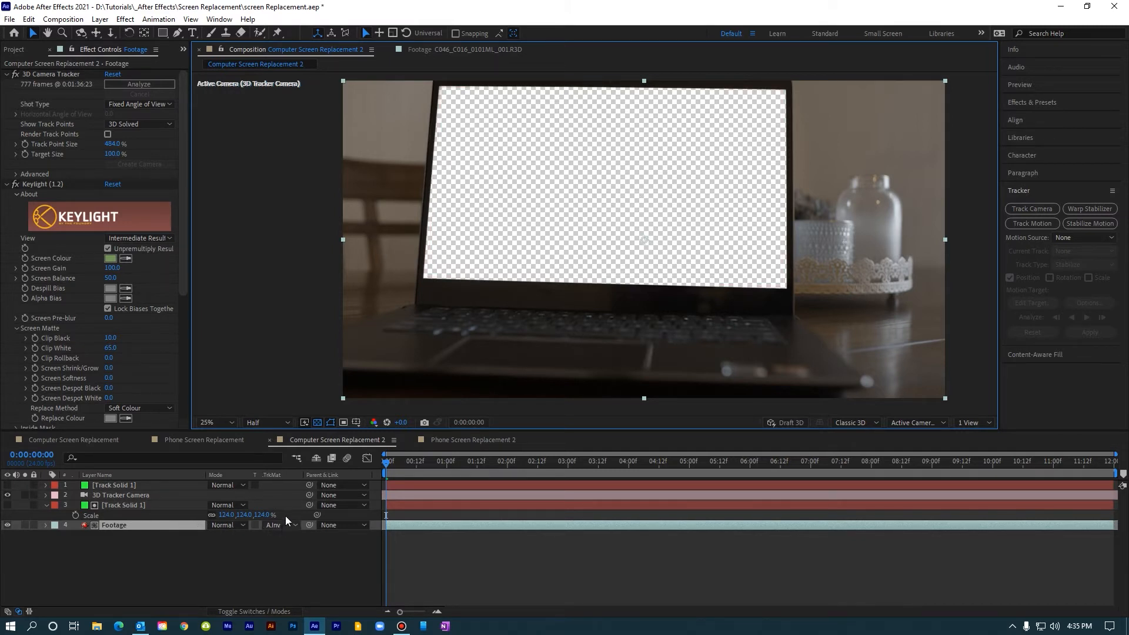
click(317, 422)
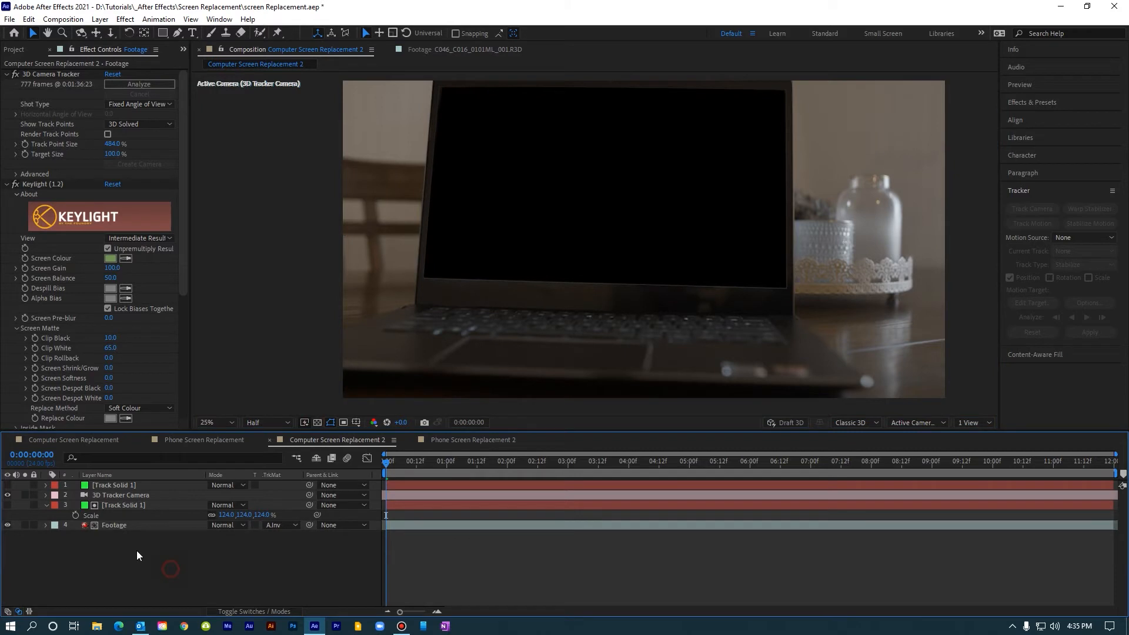
Step: Make the topmost Track Solid 1 layer visible and scrub the timeline to check how it follows the laptop screen
click(105, 486)
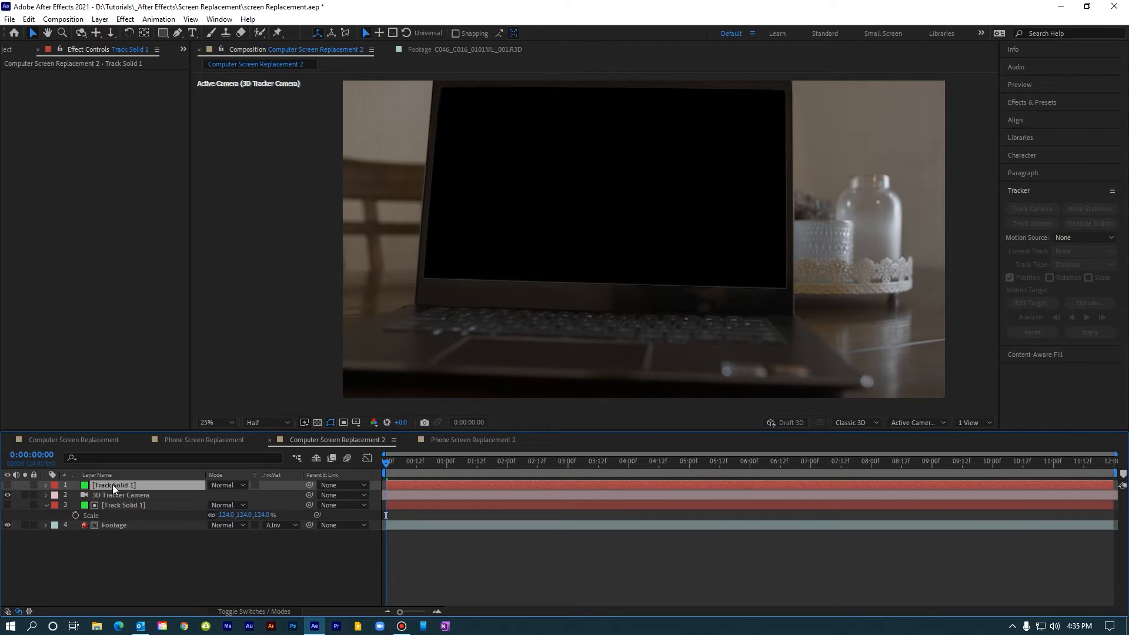
click(7, 485)
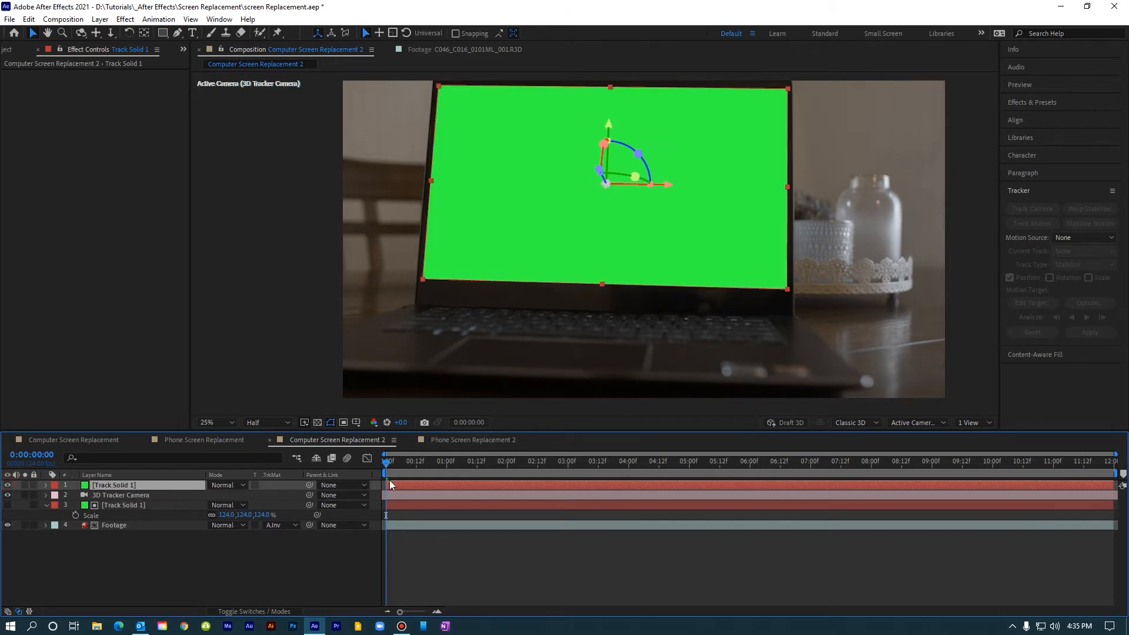
drag(392, 463, 361, 507)
click(301, 575)
Step: Duplicate the topmost Track Solid 1, place the copy beneath the Footage layer and hide it
click(101, 485)
key(ctrl+d)
drag(108, 493, 110, 552)
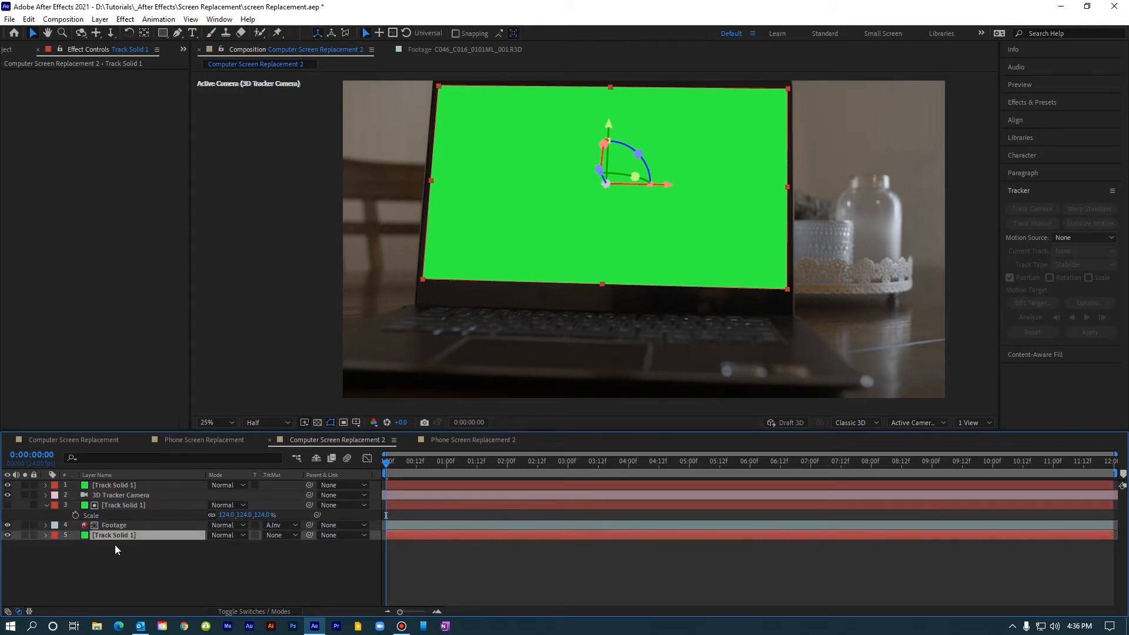
click(7, 535)
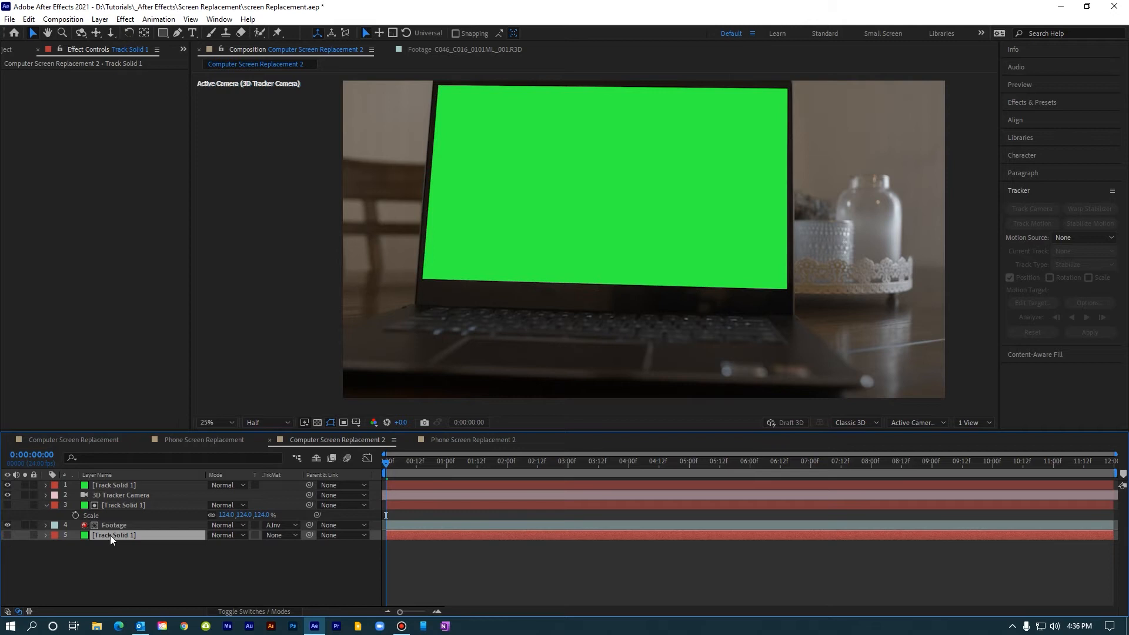
Step: Pre-compose the topmost Track Solid 1 as ComputerScreenContent, leaving all attributes in Computer Screen Replacement 2
click(107, 486)
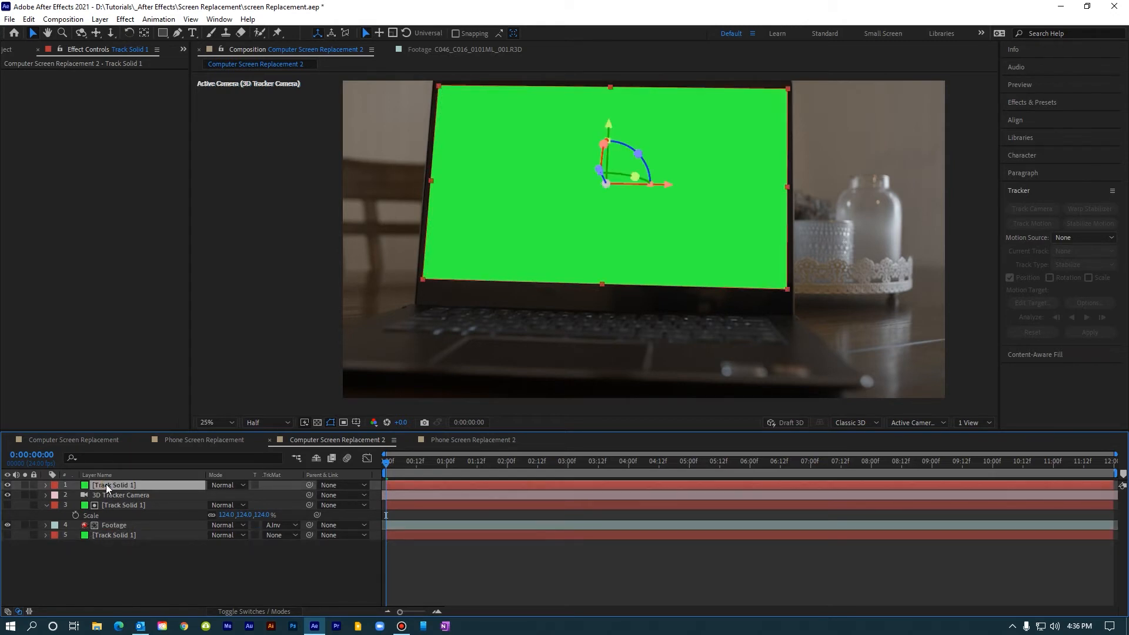
right_click(106, 485)
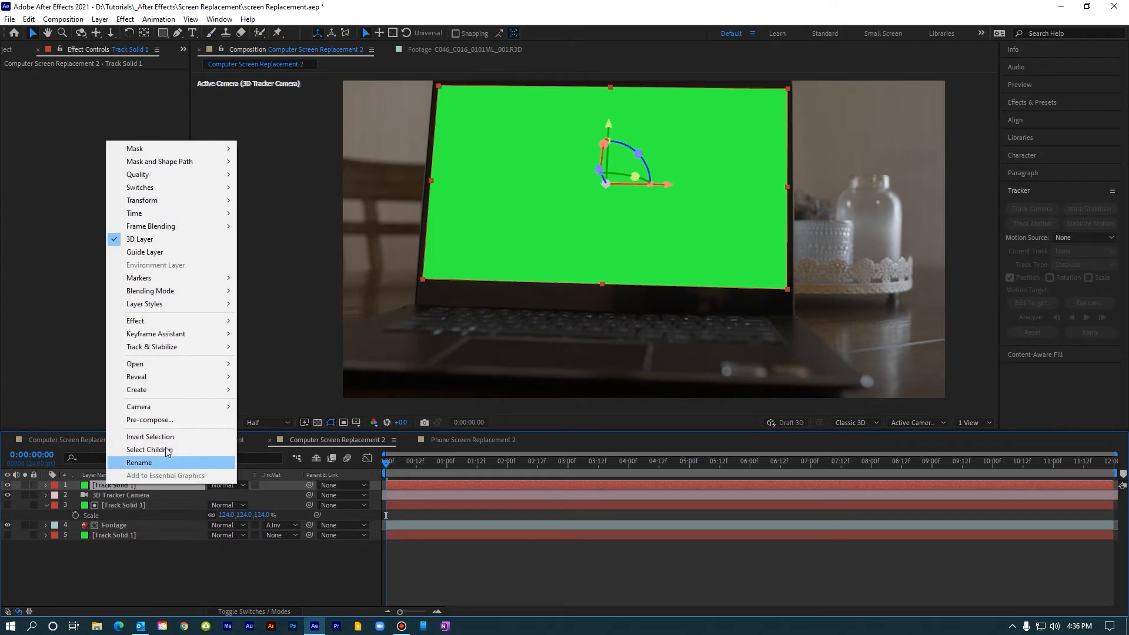
click(165, 420)
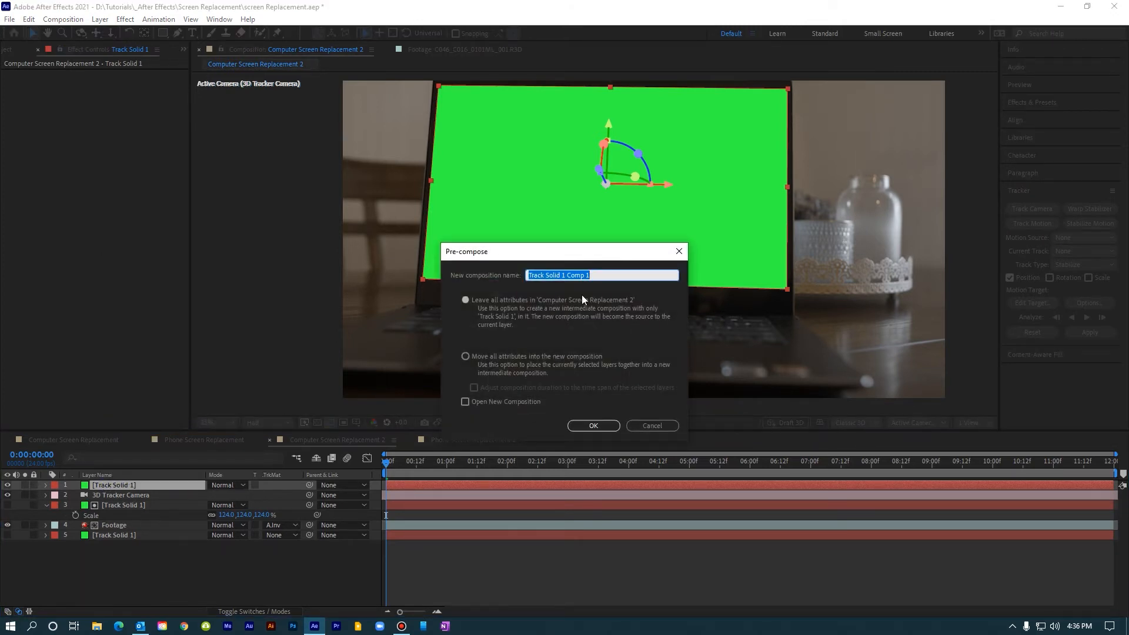
key(BackSpace)
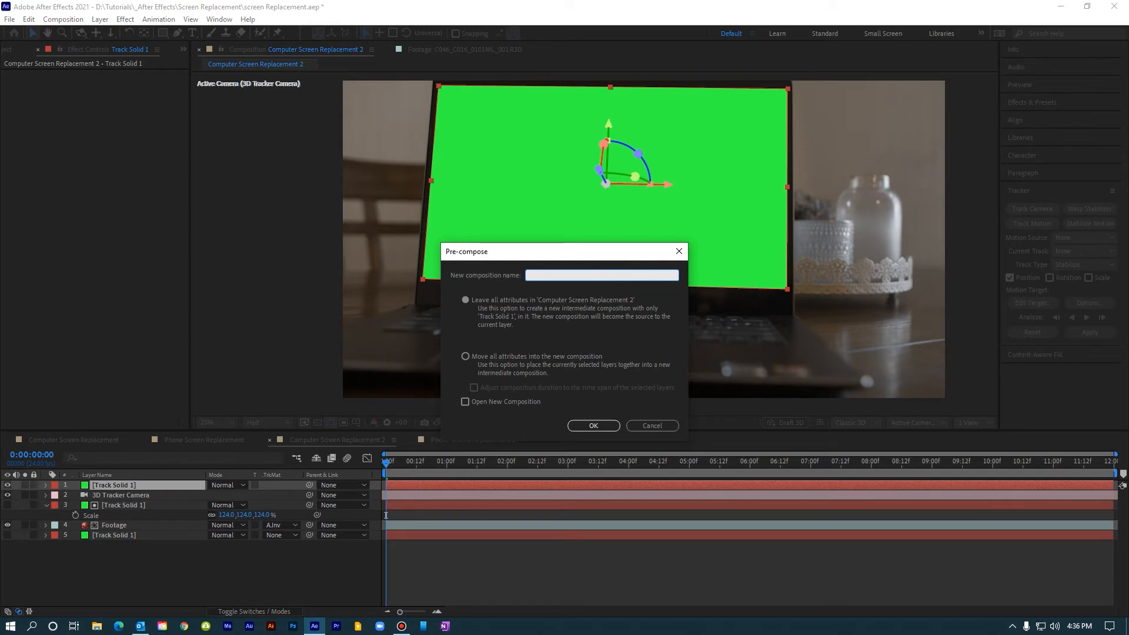
text(ComputerScreenContent)
click(595, 426)
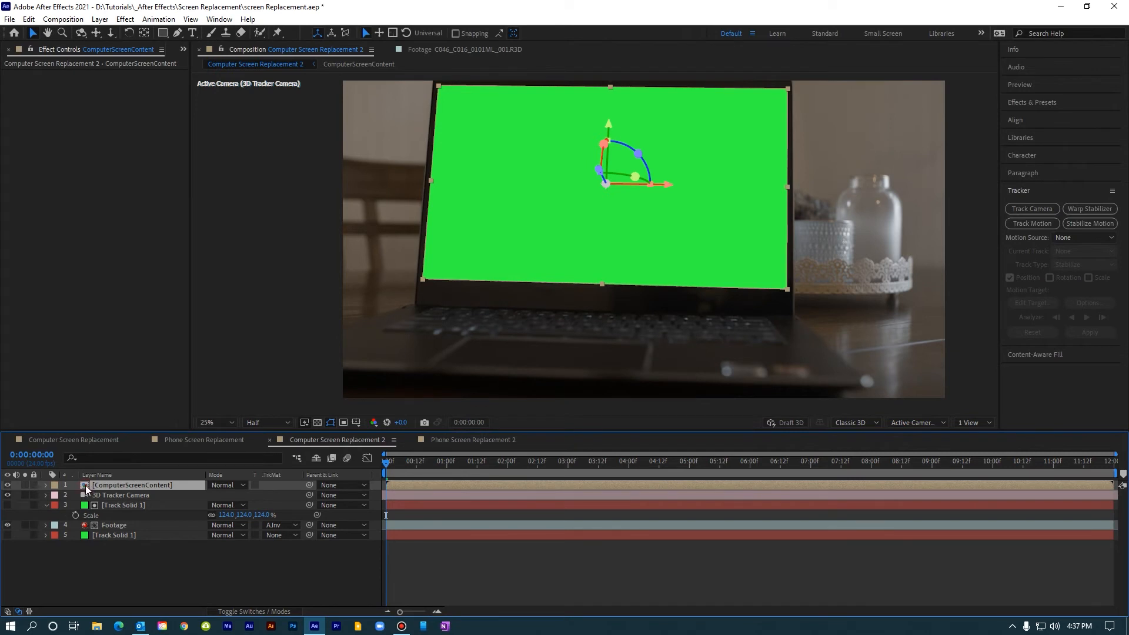
Step: Open the ComputerScreenContent composition and add the Screen Capture clip above its Track Solid 1 layer
double_click(83, 485)
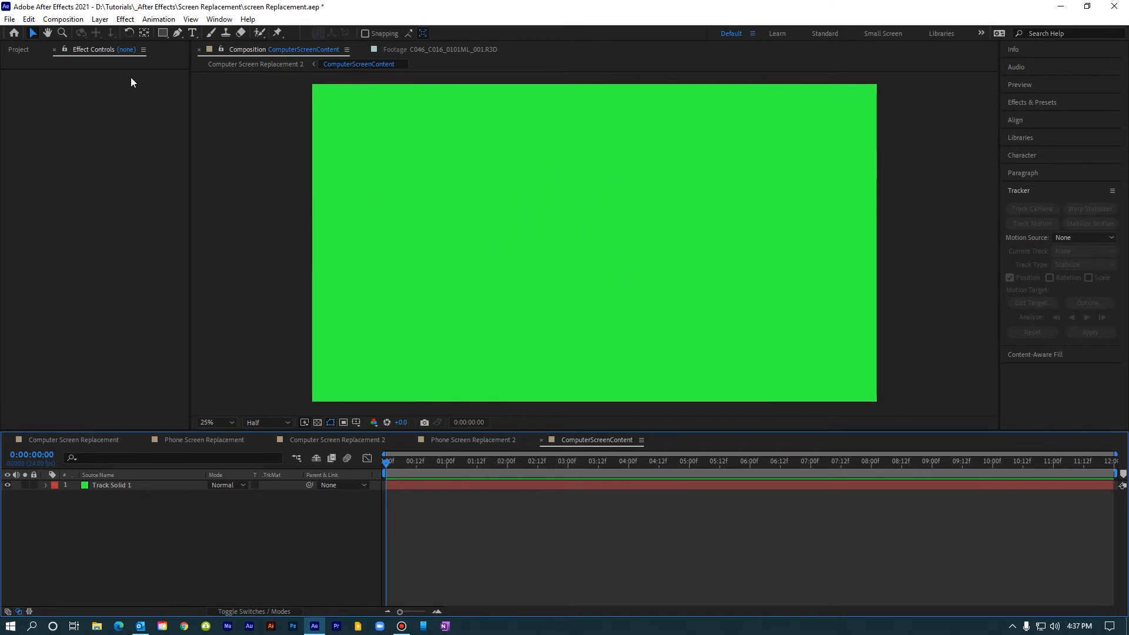
click(13, 50)
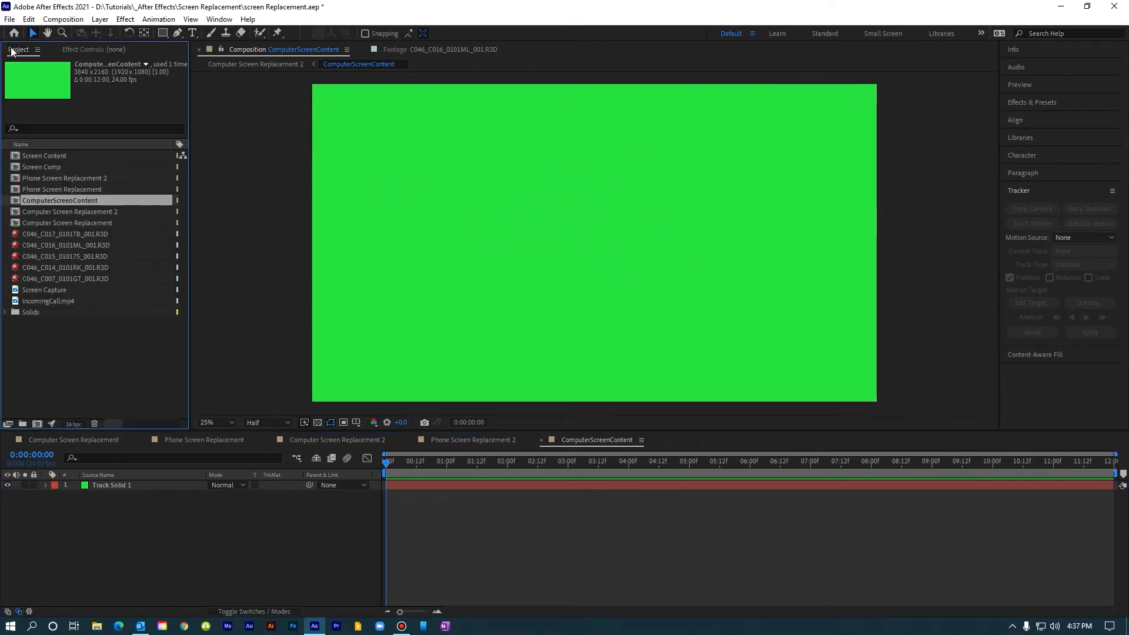
click(27, 292)
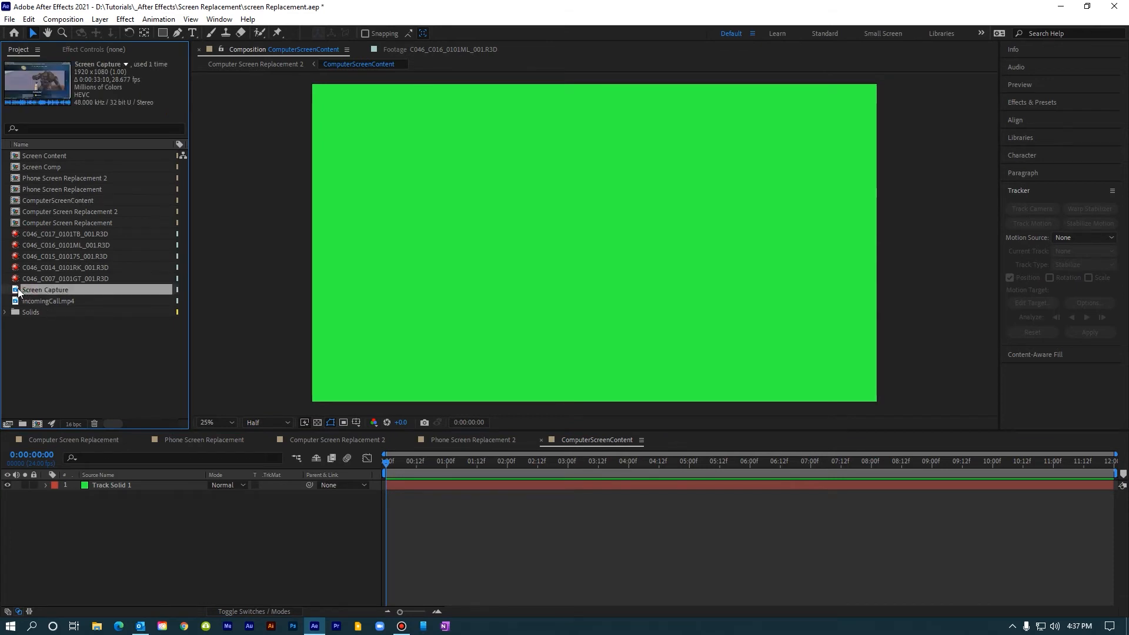
drag(20, 293, 96, 489)
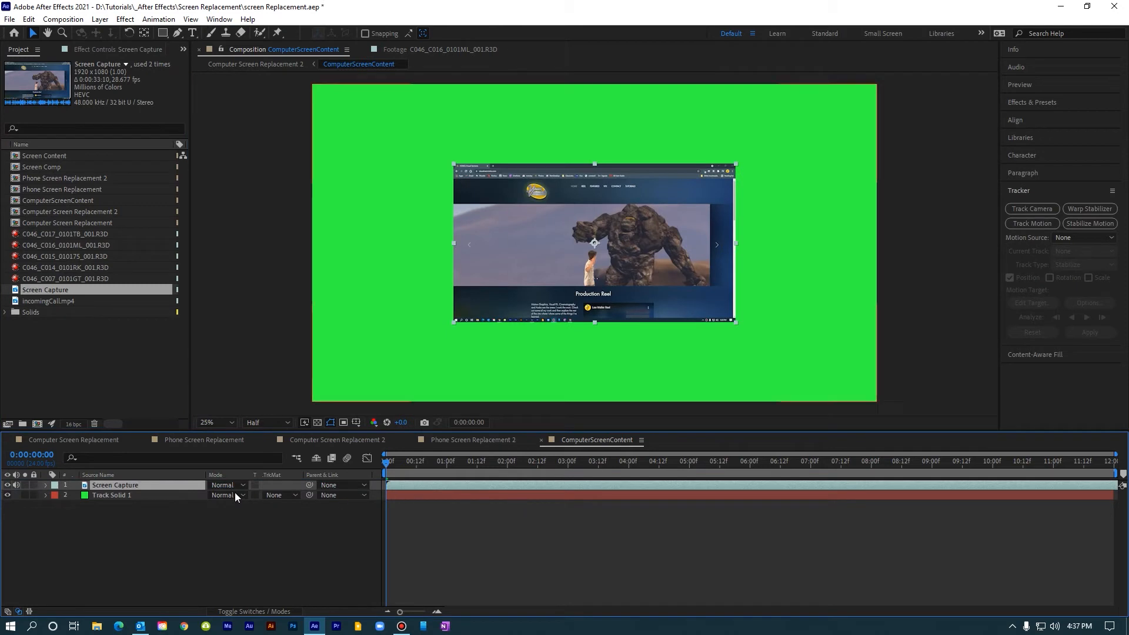
Step: Set the Screen Capture layer's scale to 200% to fill the composition
click(192, 486)
key(s)
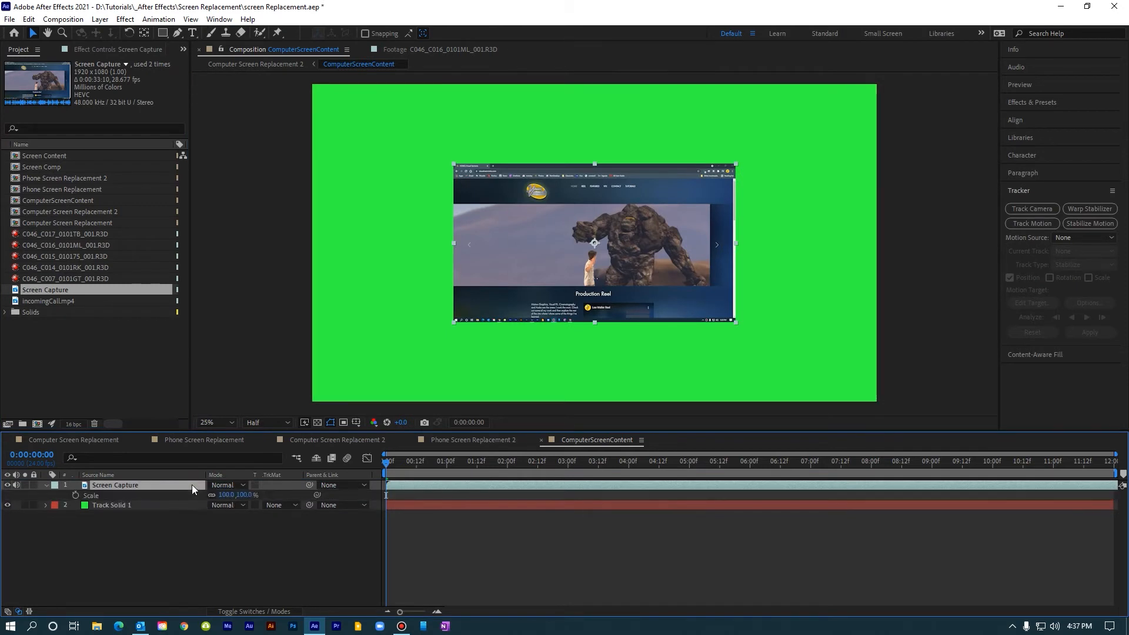
click(245, 496)
text(200)
key(Return)
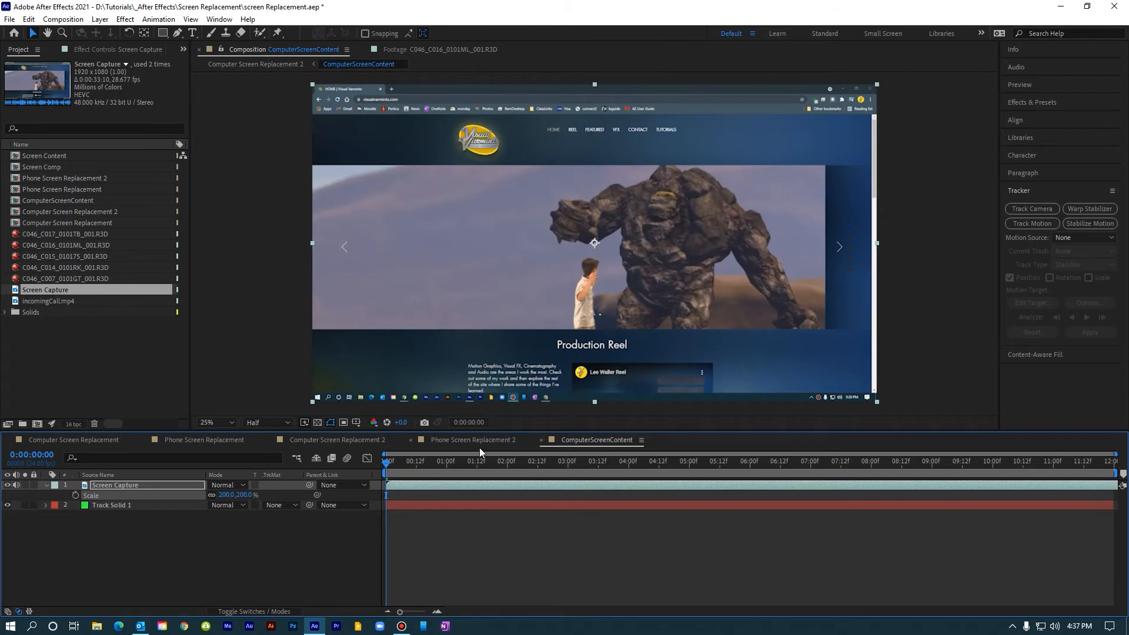
Step: Return to the Computer Screen Replacement 2 composition, collapse the ComputerScreenContent layer's properties and play a preview of the replaced screen
click(319, 440)
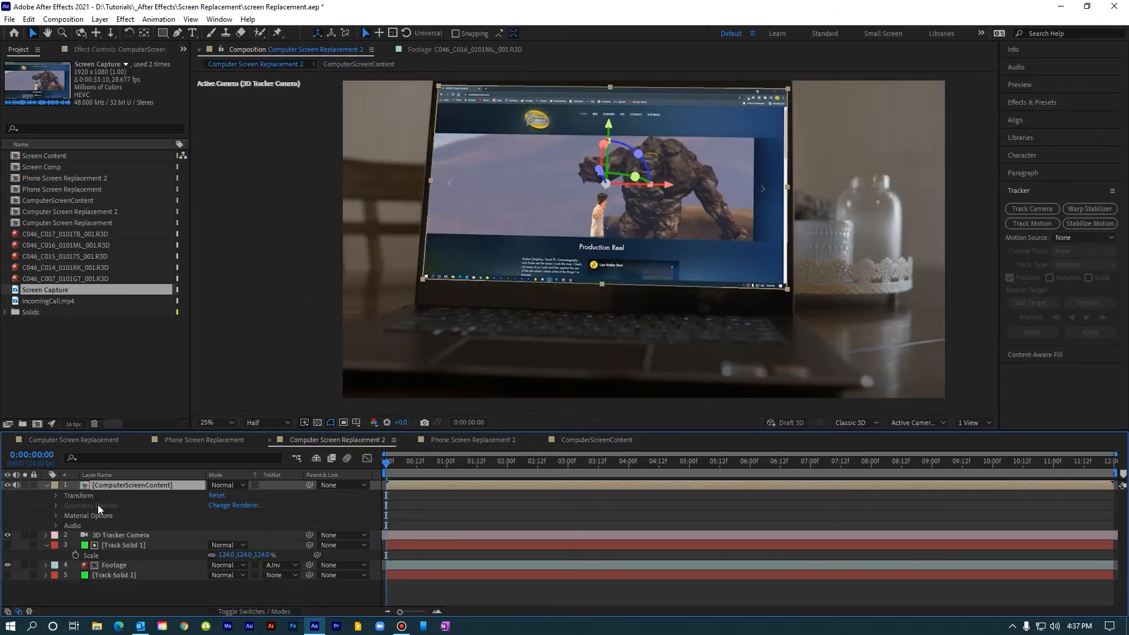
click(46, 485)
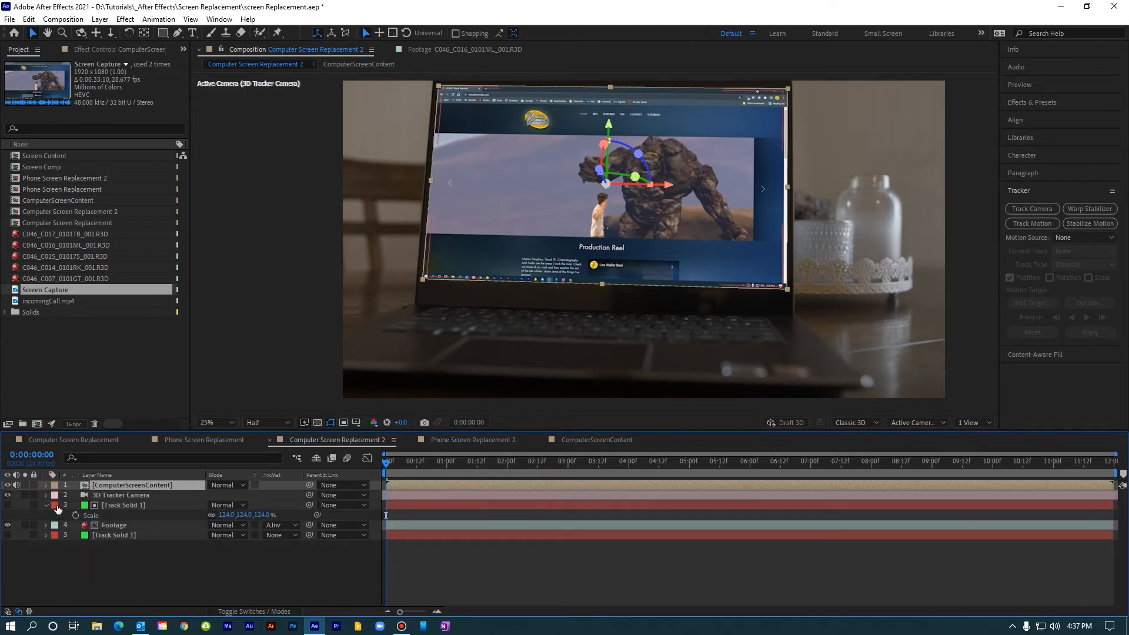
click(228, 567)
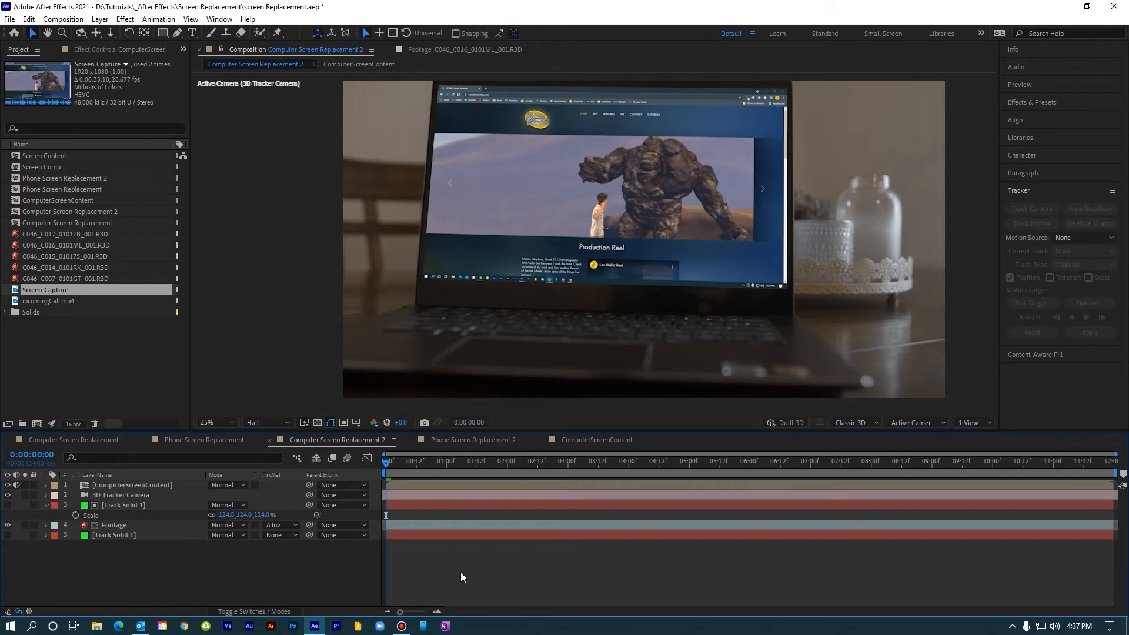
key(space)
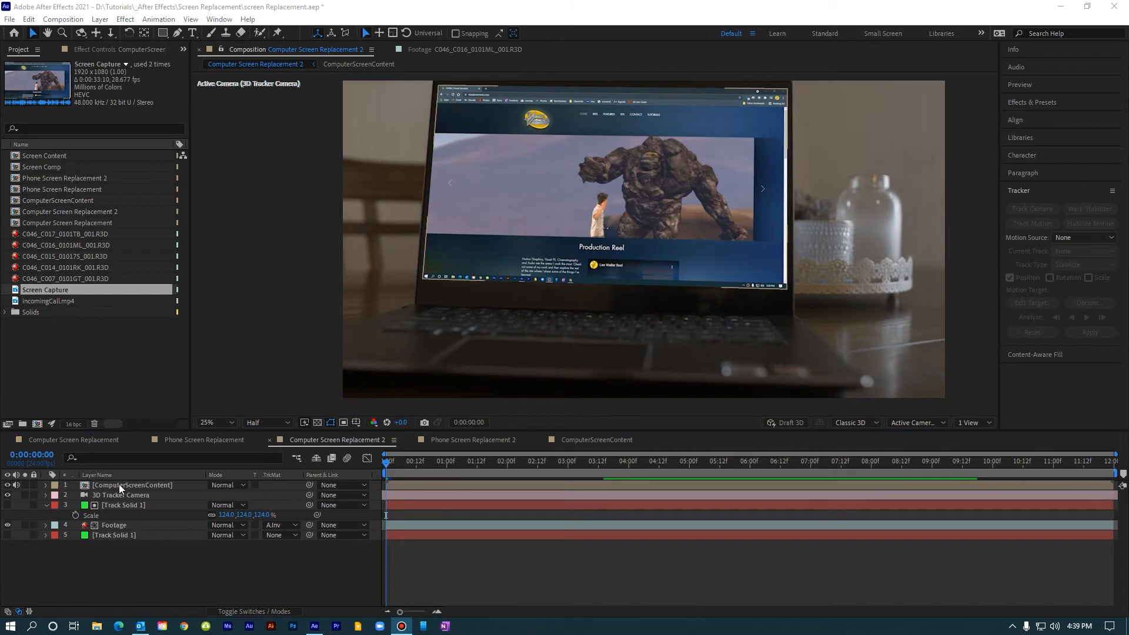
Step: Move the ComputerScreenContent layer directly beneath the Footage layer
click(119, 485)
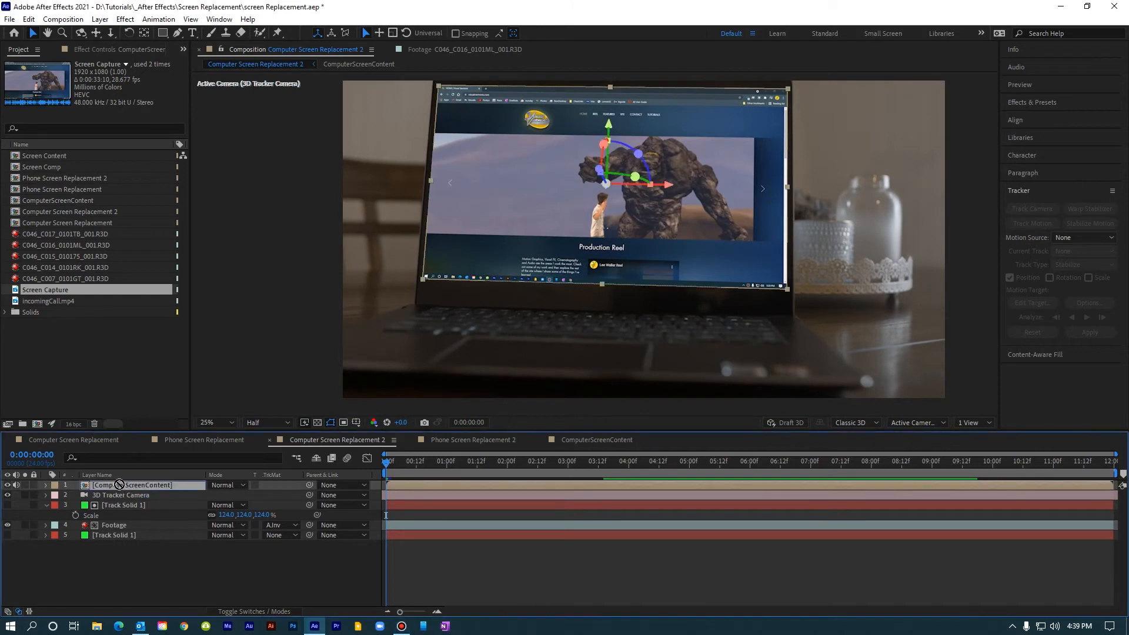
drag(116, 485, 116, 530)
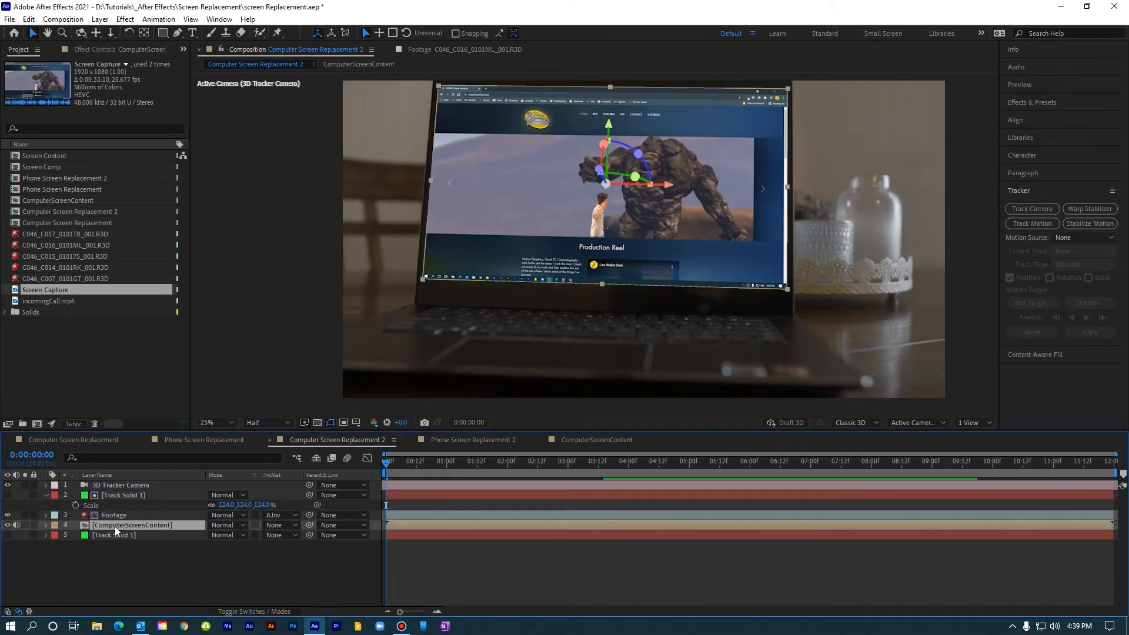
Step: Select the Footage layer and play a preview of the Computer Screen Replacement 2 composition
click(112, 515)
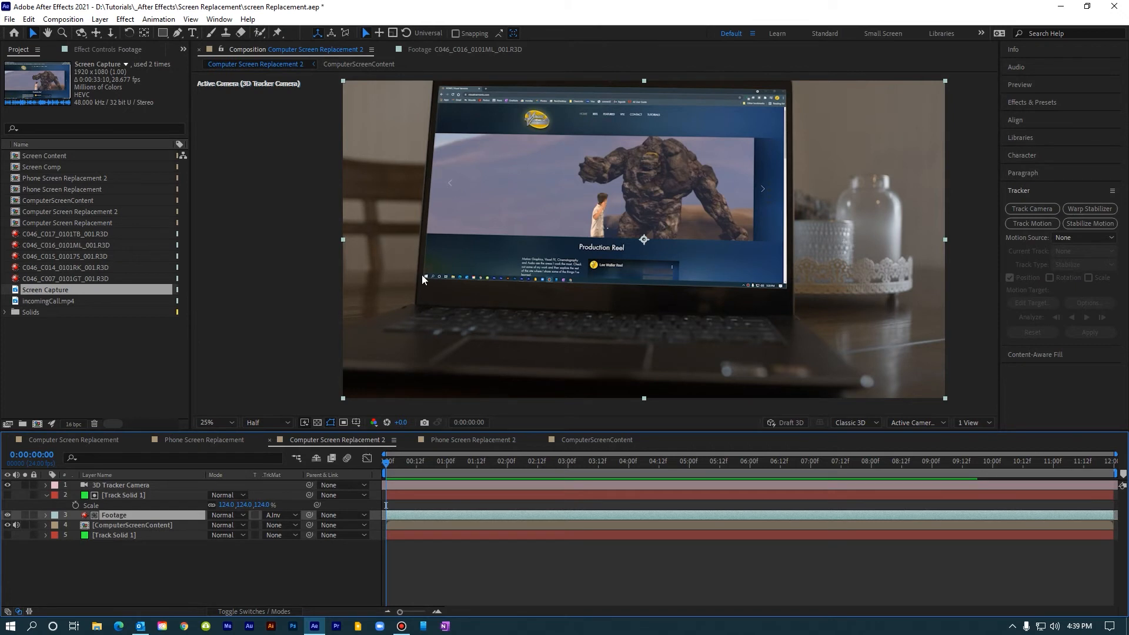
key(space)
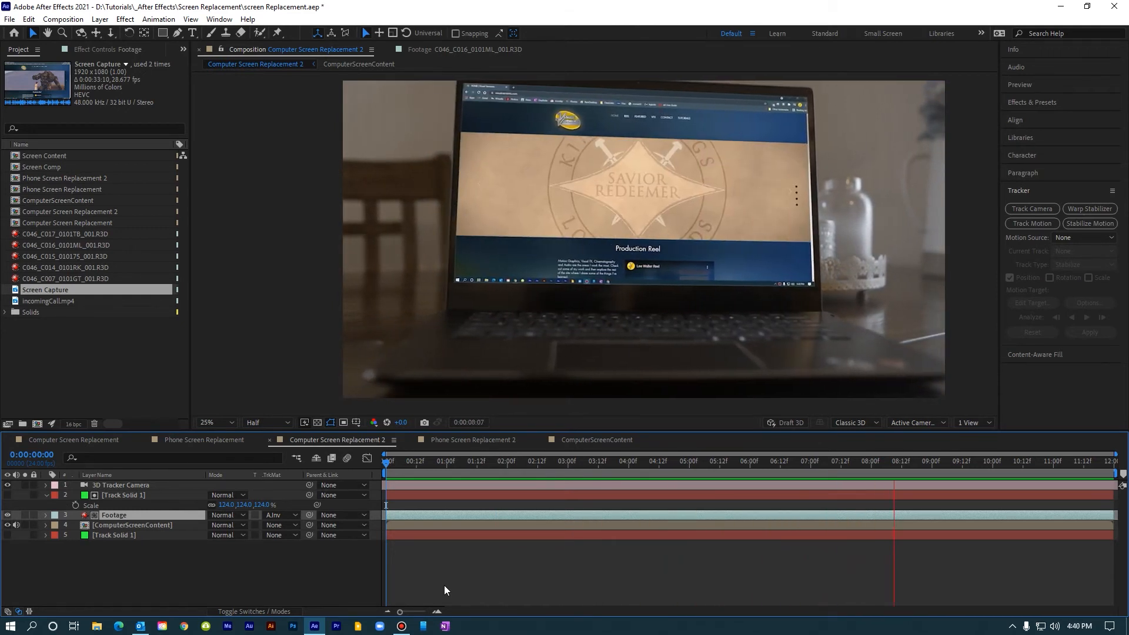
key(space)
Step: Open the Phone Screen Replacement composition and preview the finished phone shot from its beginning
click(197, 443)
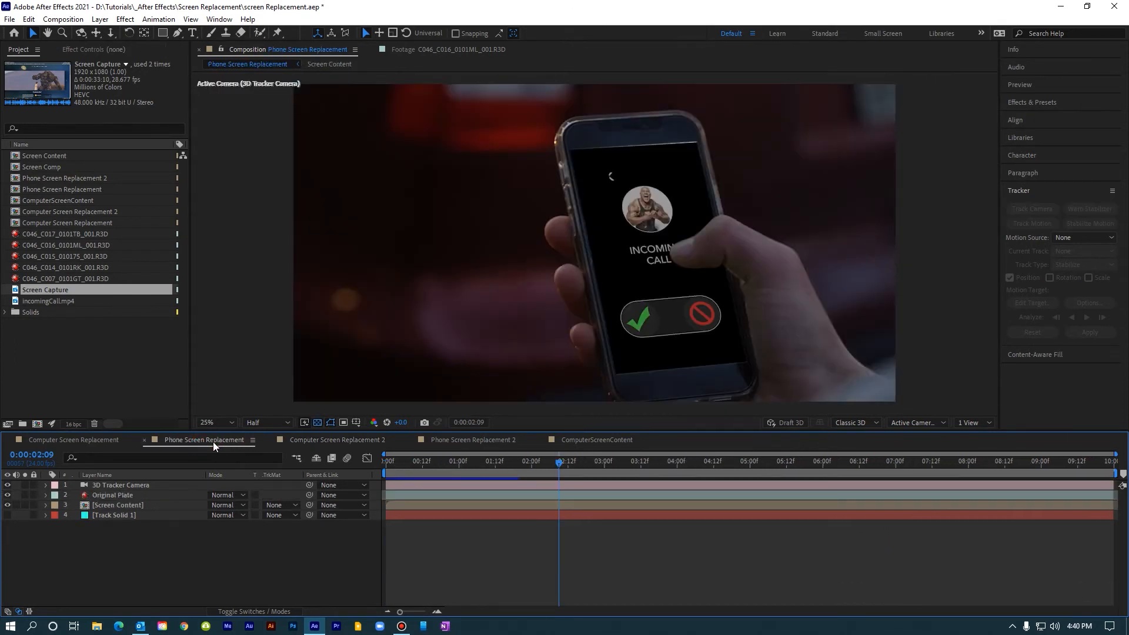
click(389, 465)
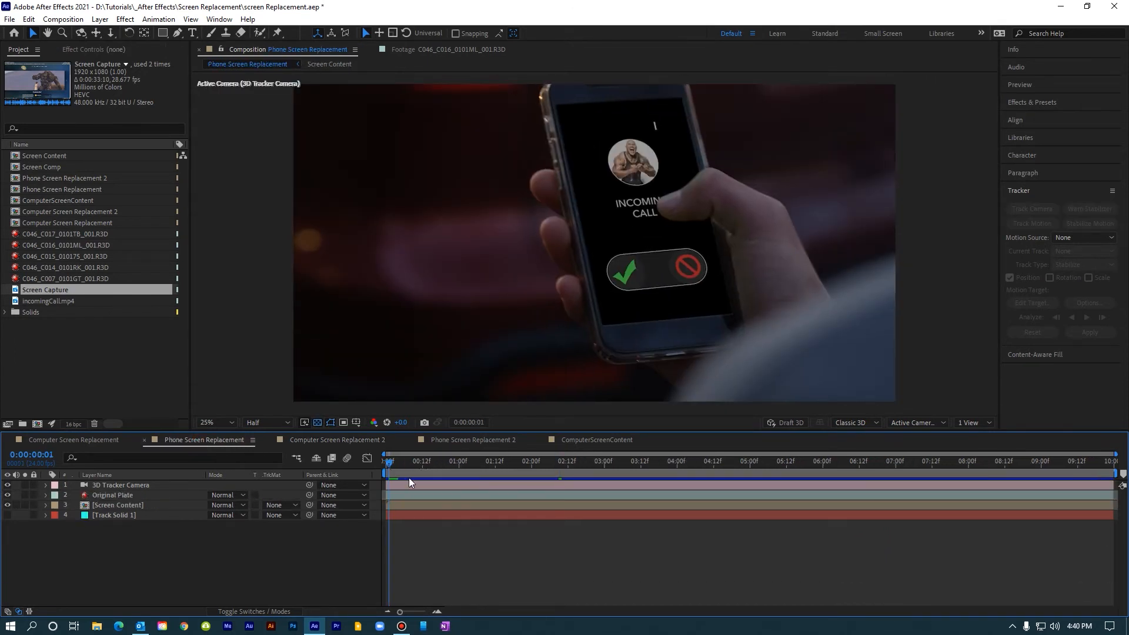
key(space)
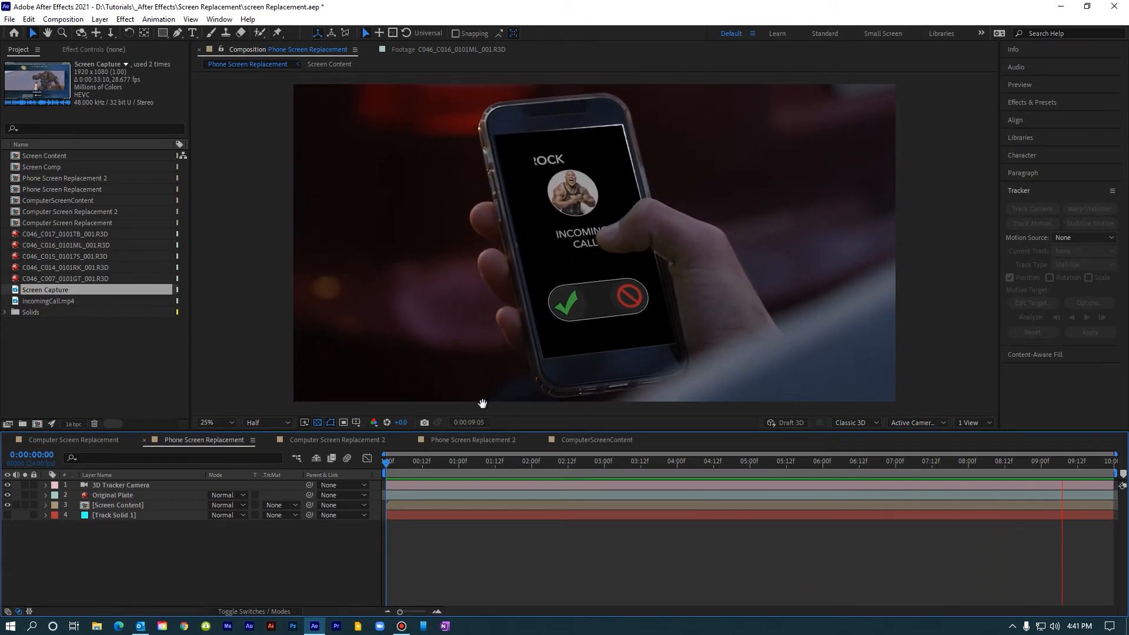
Step: Open the Phone Screen Replacement 2 composition and run the 3D Camera Tracker on its Original Plate layer
click(493, 439)
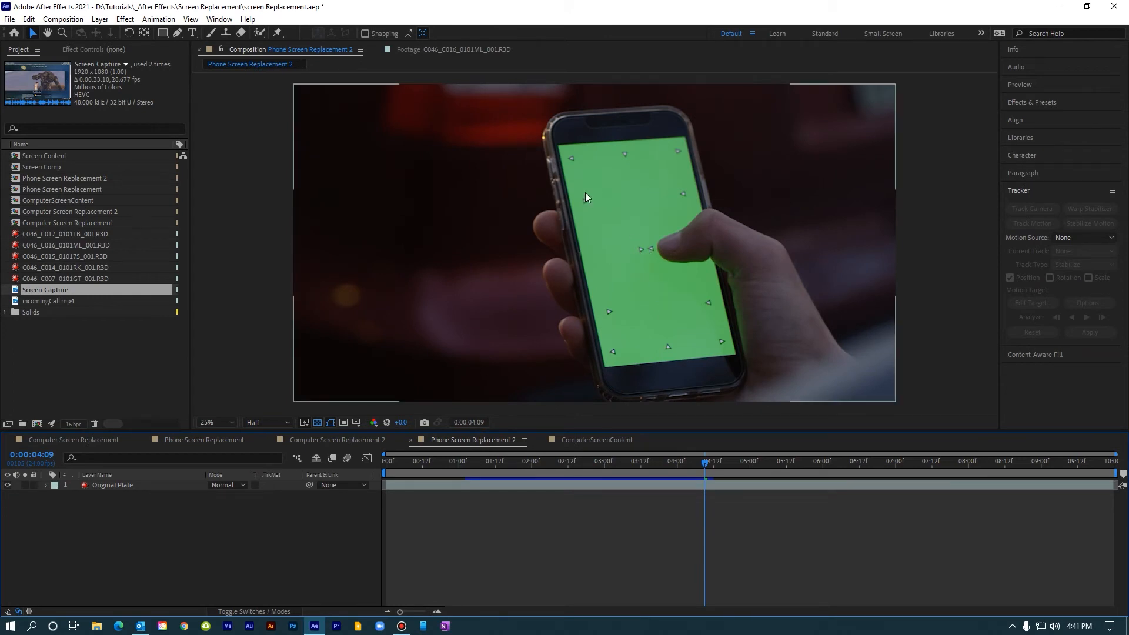
click(108, 485)
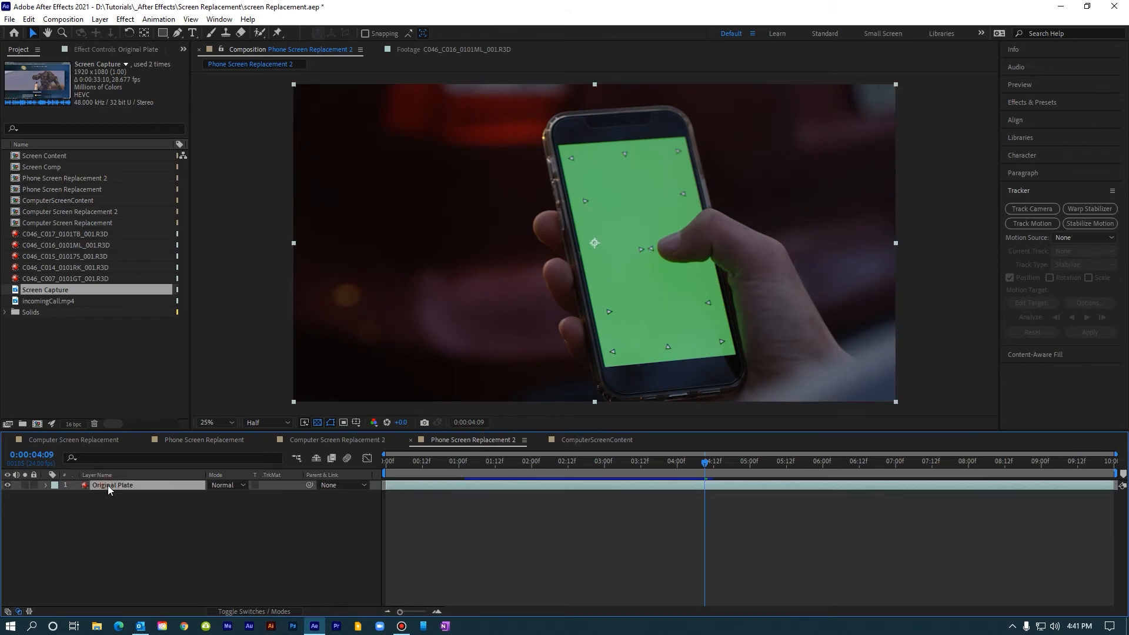
click(1024, 207)
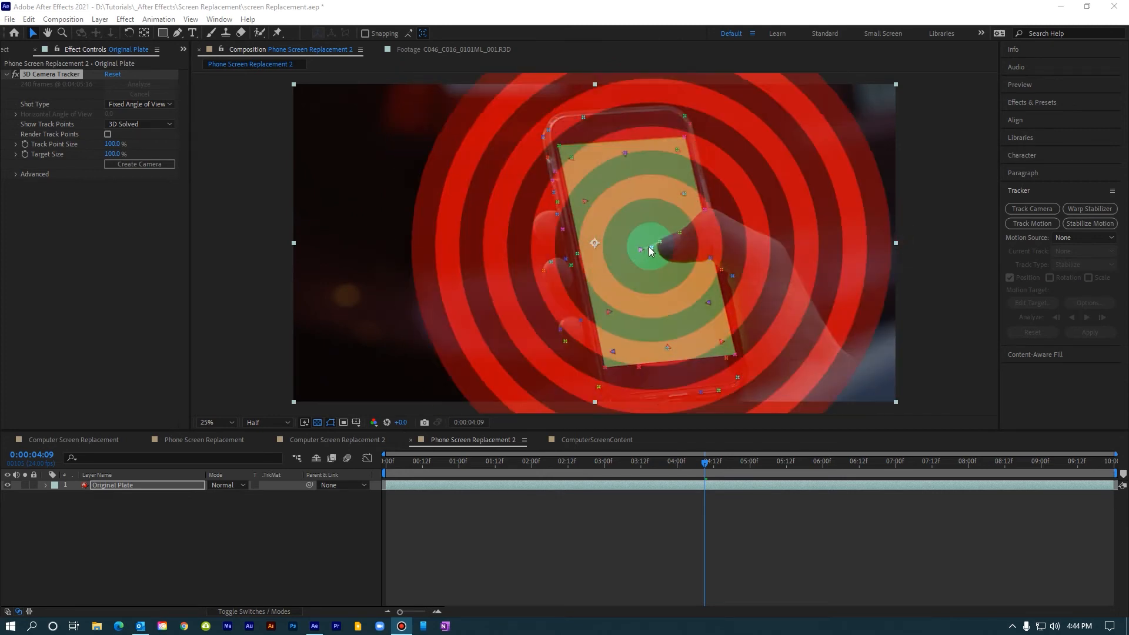
Step: Select the track points on the phone's green screen and create a solid and camera from them
mouse_move(601, 215)
mouse_down()
mouse_move(575, 194)
mouse_move(569, 150)
mouse_move(666, 141)
mouse_move(687, 167)
mouse_move(727, 336)
mouse_move(703, 351)
mouse_move(610, 358)
mouse_move(580, 205)
mouse_up()
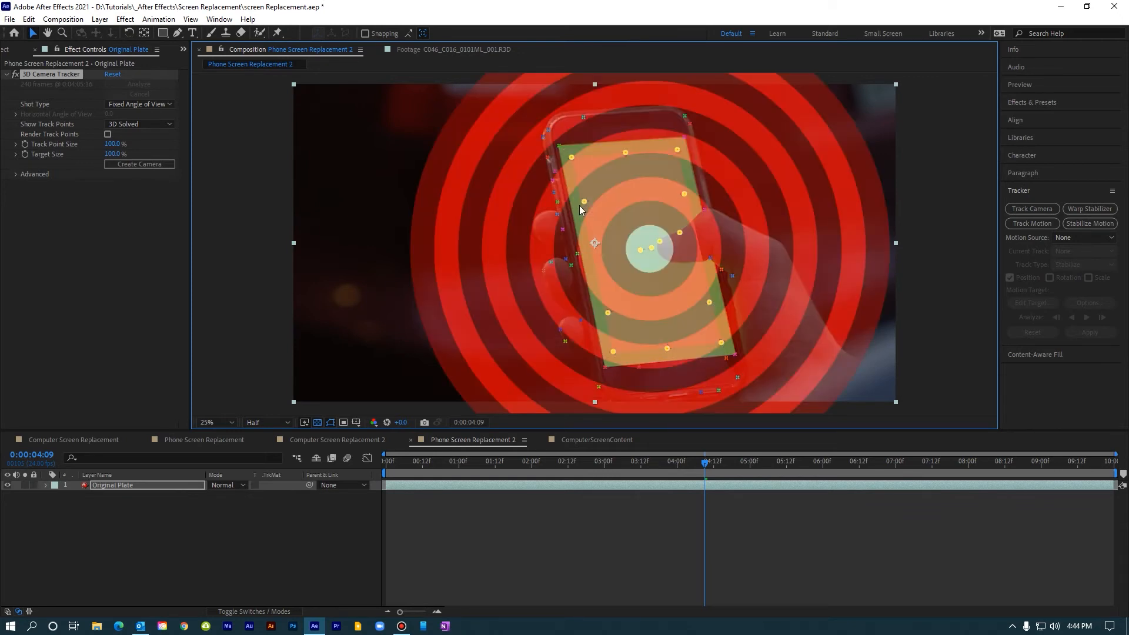
right_click(643, 243)
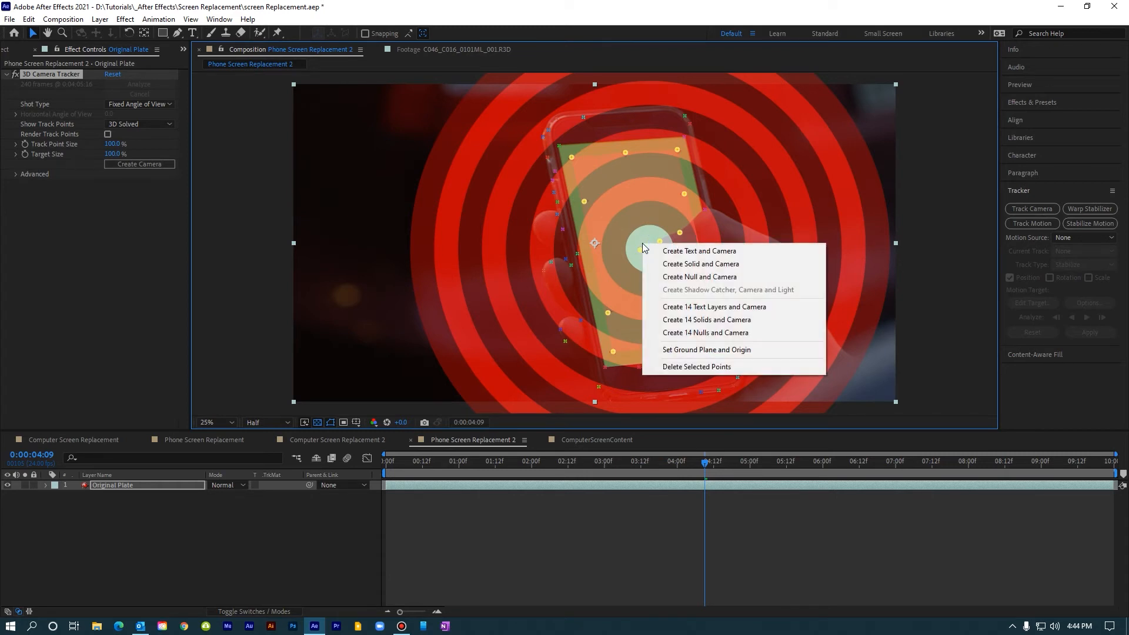
click(671, 266)
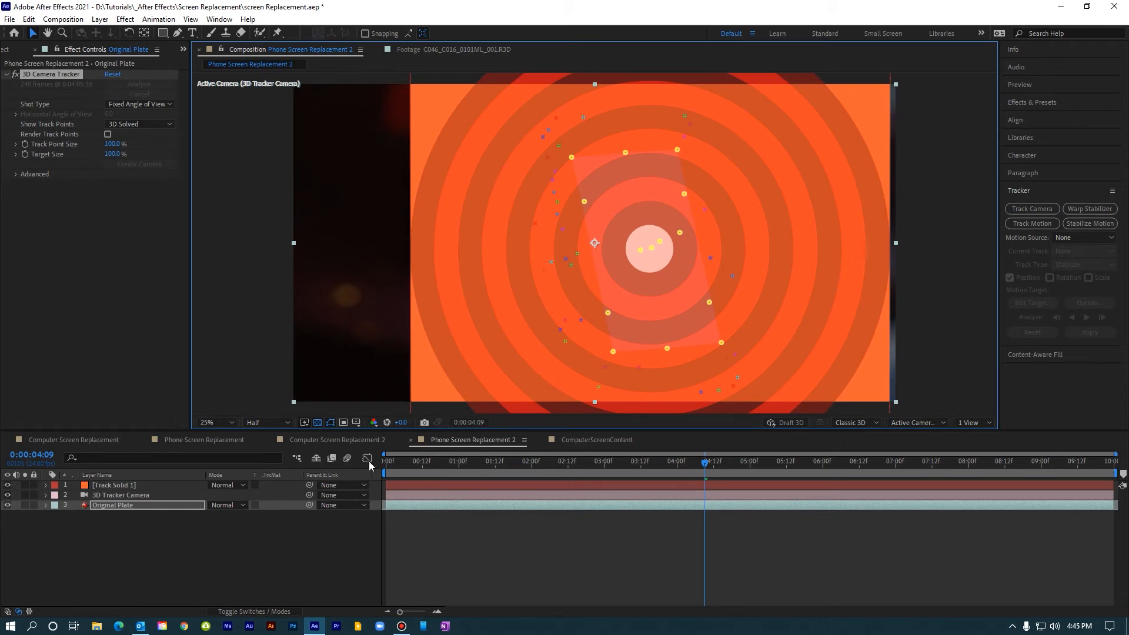
Step: Resize Track Solid 1 to a portrait format 1080 px wide and 1920 px high
click(123, 486)
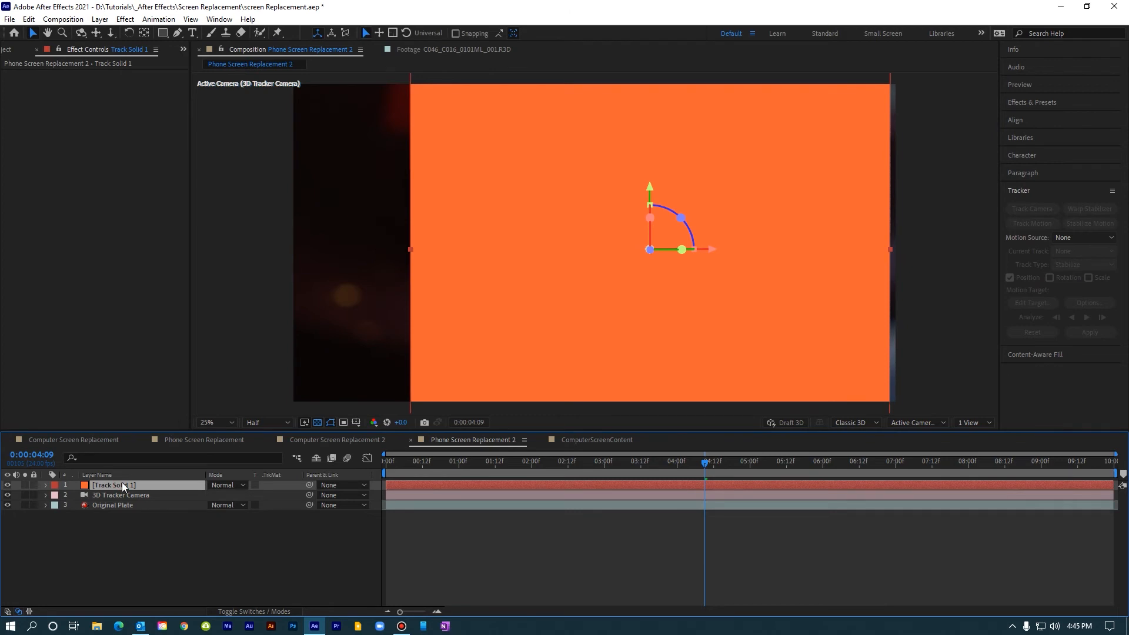
key(ctrl+shift+y)
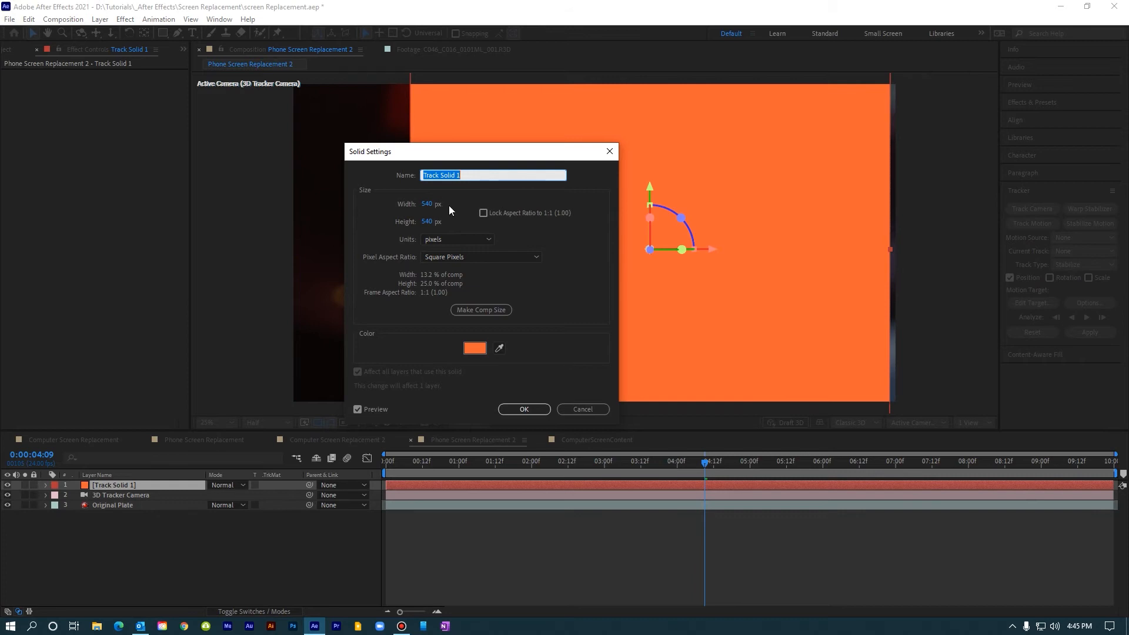
click(427, 204)
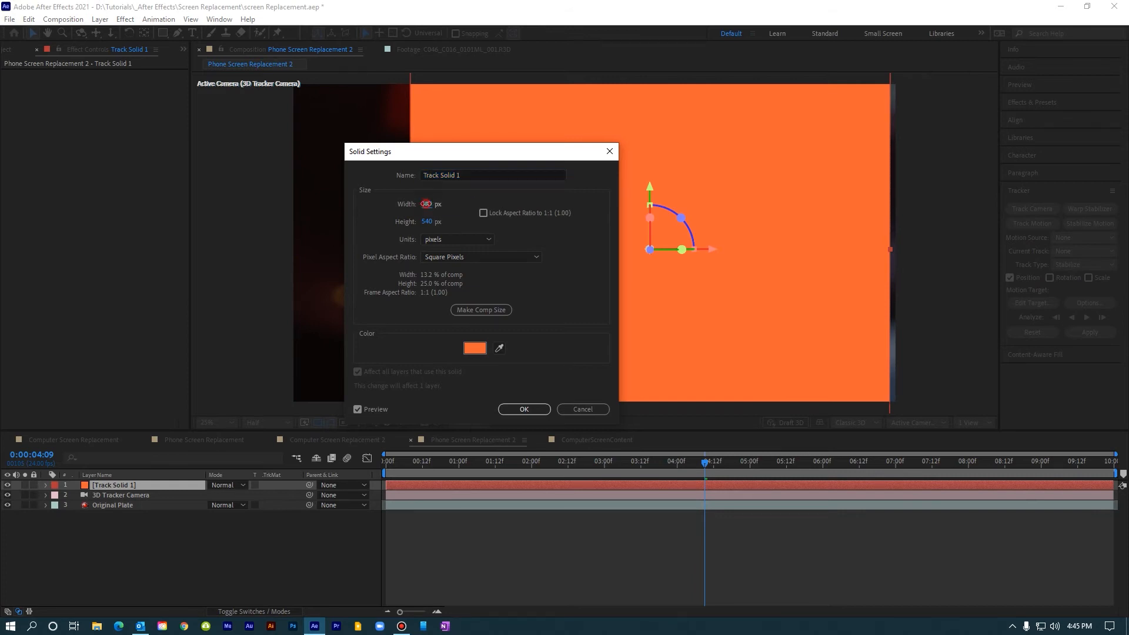
text(1080)
key(Tab)
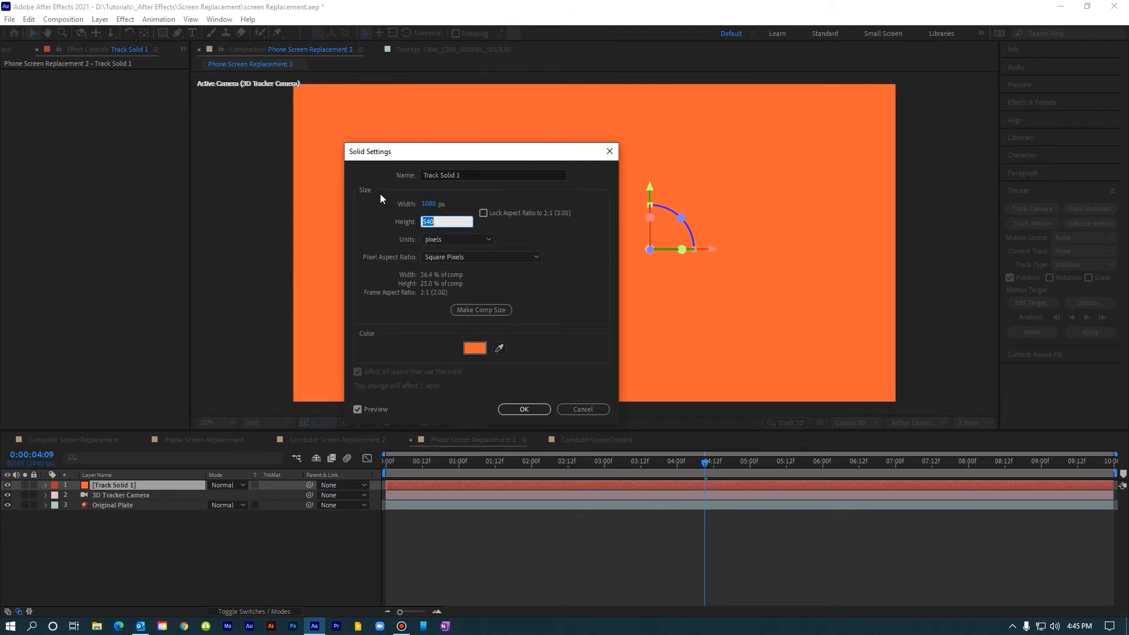
text(01920)
key(Home)
key(Delete)
click(527, 408)
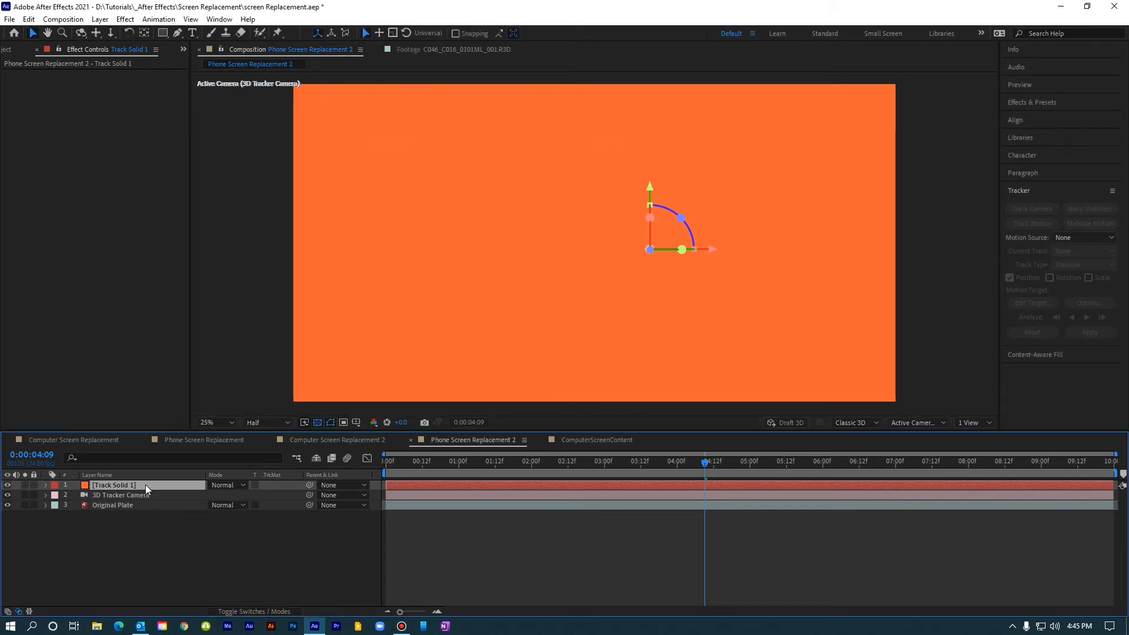
Step: Scale Track Solid 1 uniformly down to 12%, close to the size of the phone screen
key(s)
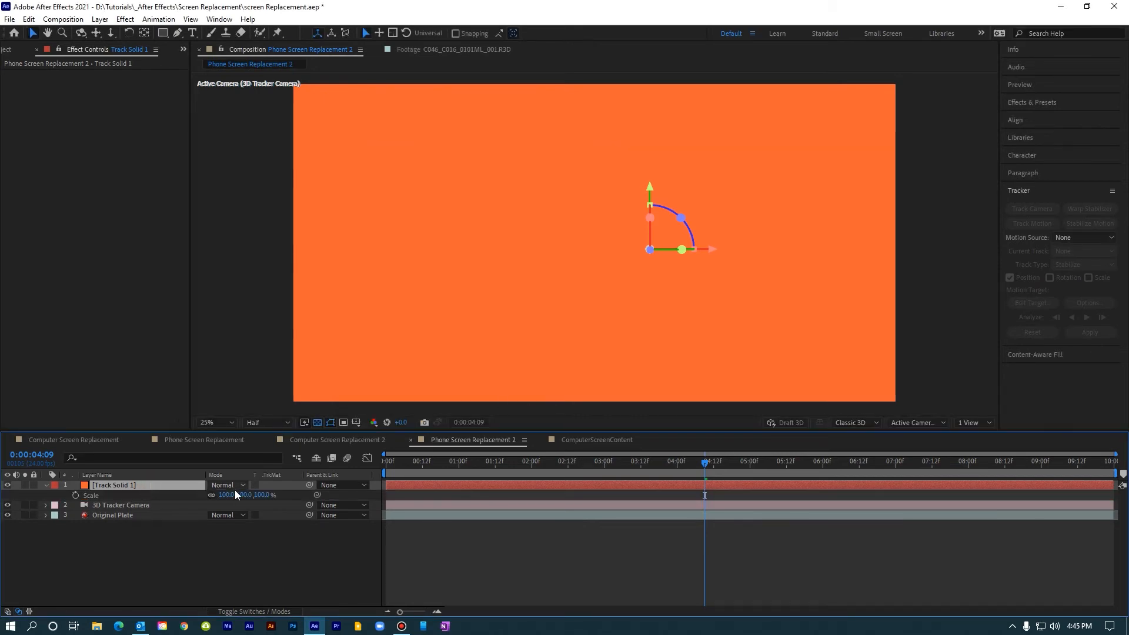
drag(235, 492, 215, 497)
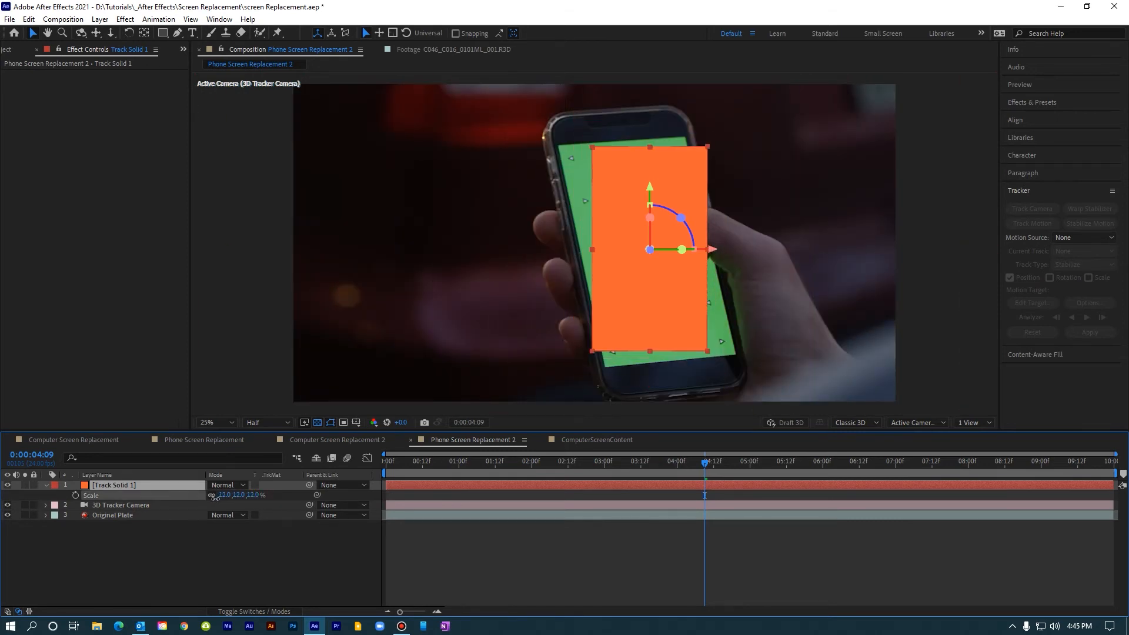
drag(216, 498, 215, 498)
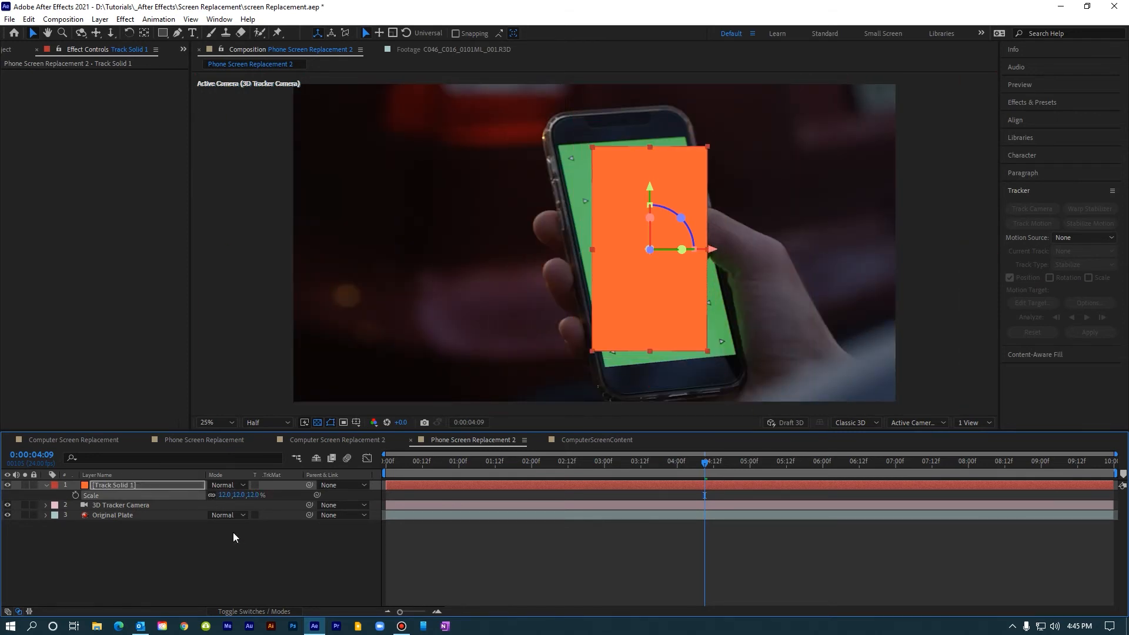
Step: Adjust Track Solid 1's orientation to about 337.8°, 339.3°, 346.2° so it matches the phone screen's tilt
click(147, 486)
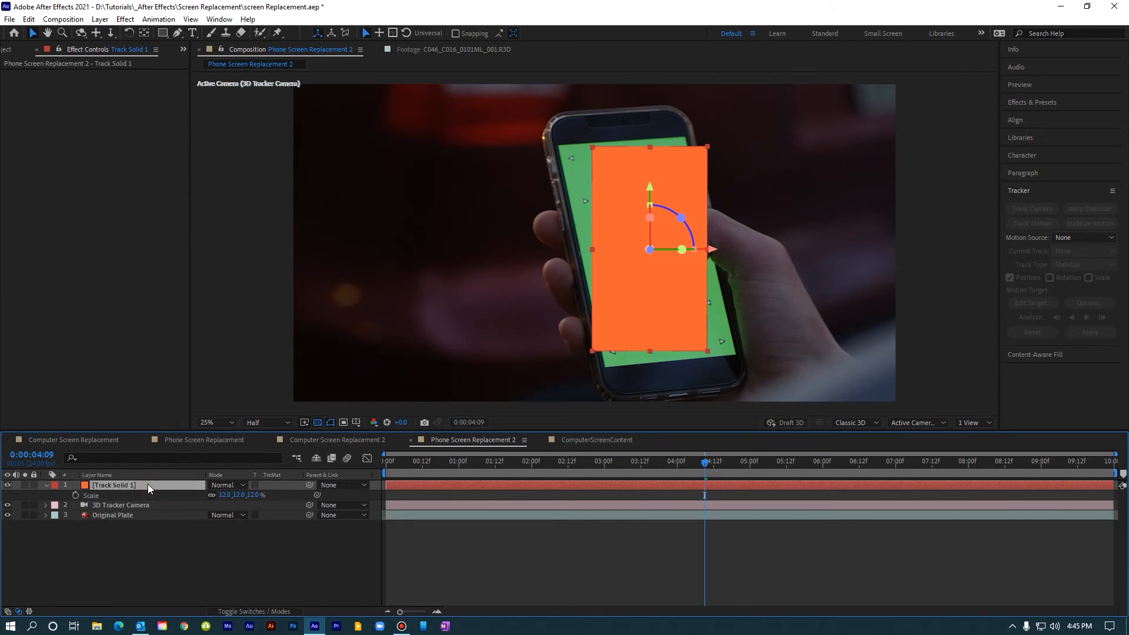
key(r)
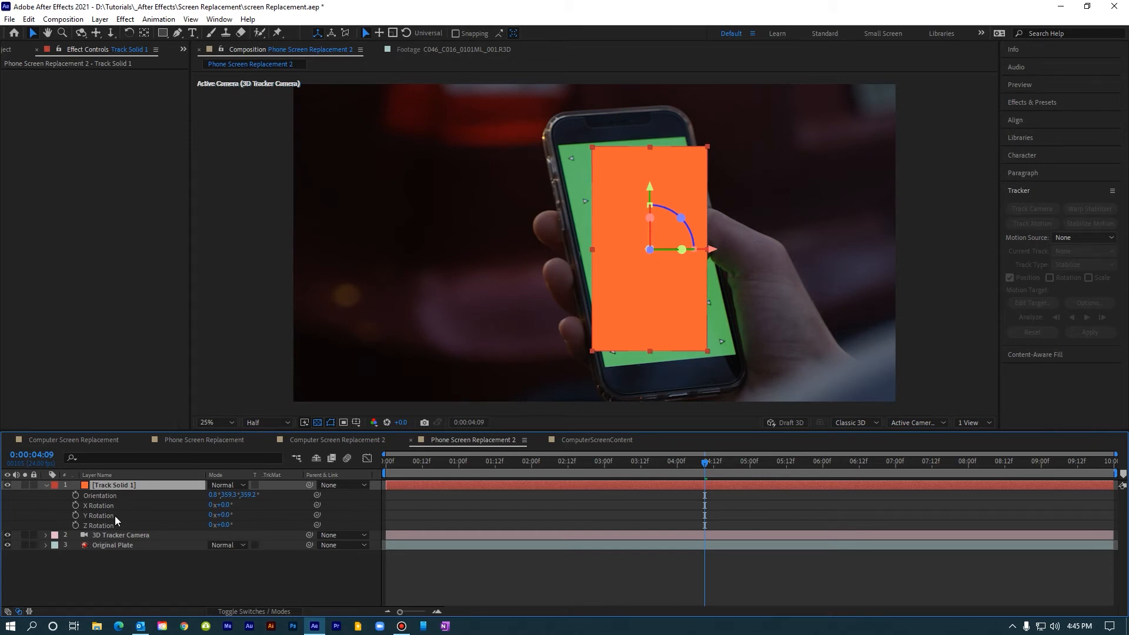
click(230, 496)
click(212, 496)
key(Down)
key(Down)
key(Down)
key(Down)
key(Down)
key(Down)
key(Down)
key(Down)
key(Down)
key(Down)
click(236, 496)
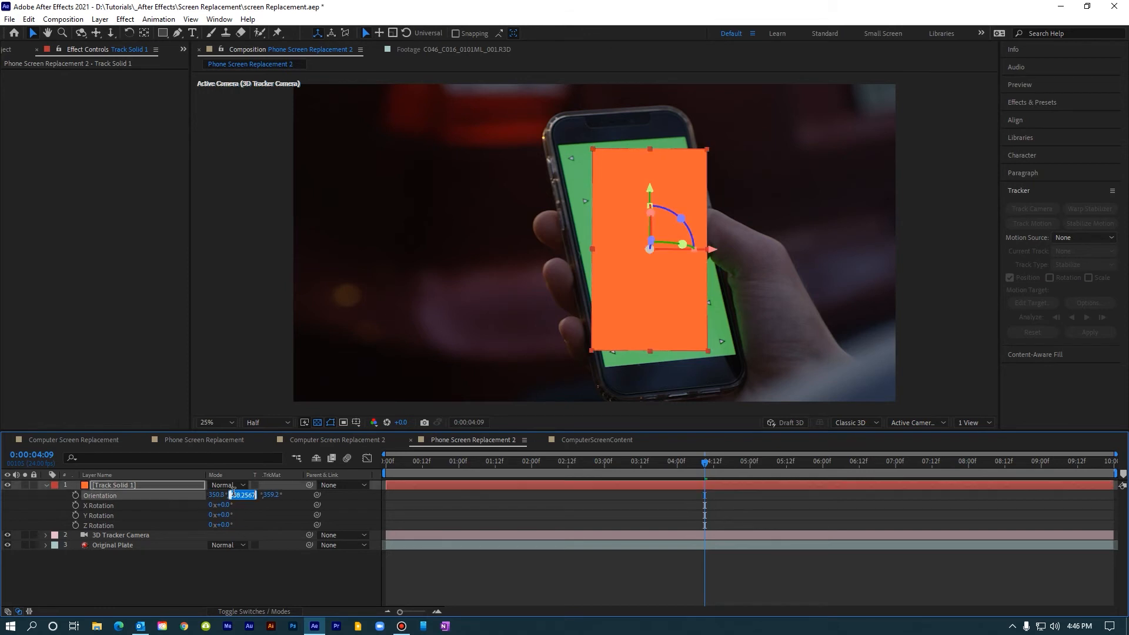
key(Down)
key(Down)
key(Down)
key(Down)
key(Down)
key(Down)
key(Down)
key(Down)
key(Down)
click(268, 497)
click(260, 496)
key(shift+Down)
click(237, 495)
key(shift+Down)
key(Down)
key(Down)
click(214, 495)
key(shift+Down)
key(Down)
key(Down)
key(Down)
click(253, 497)
key(Down)
key(Down)
key(Down)
click(237, 495)
key(Up)
click(271, 497)
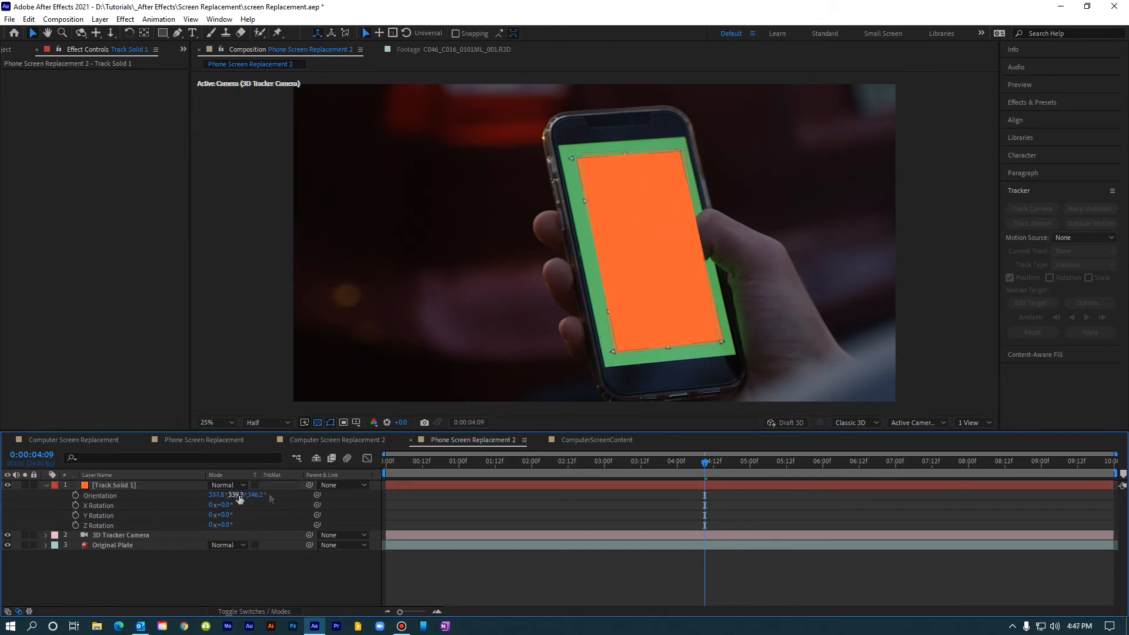
click(214, 496)
click(214, 496)
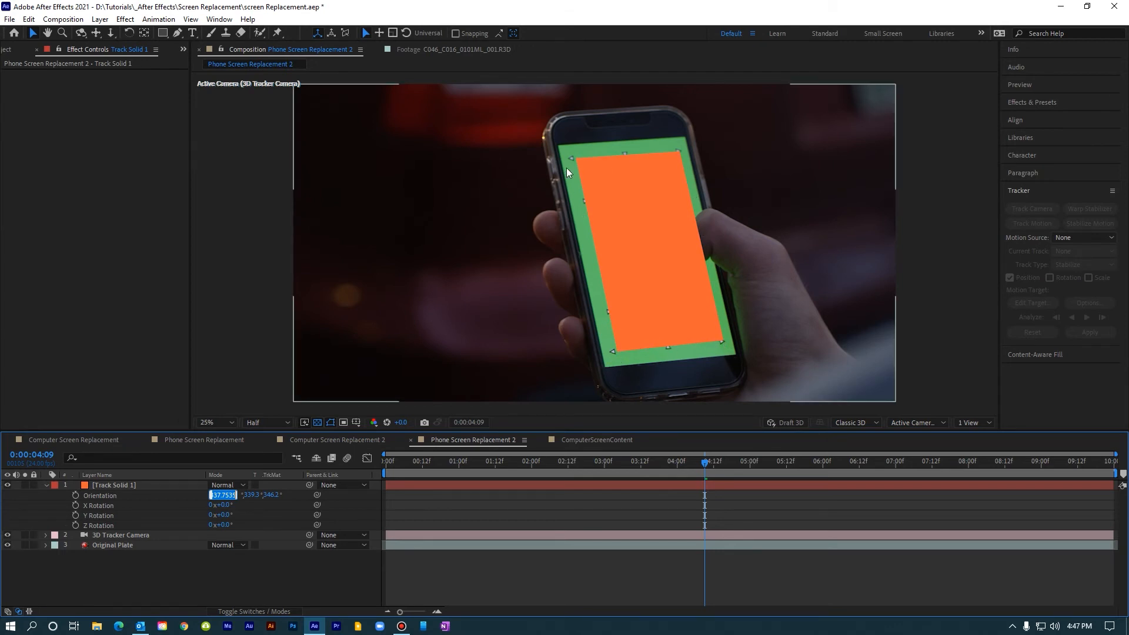
Step: Shift Track Solid 1 horizontally to an X position of 2031.6 to centre it on the phone screen
click(197, 484)
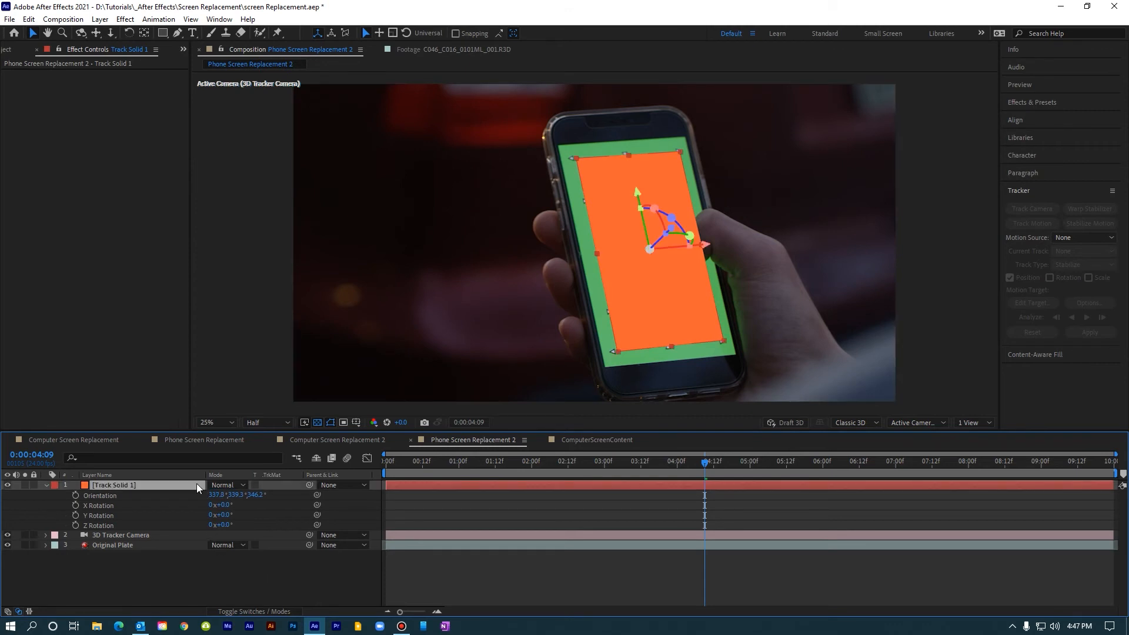
key(p)
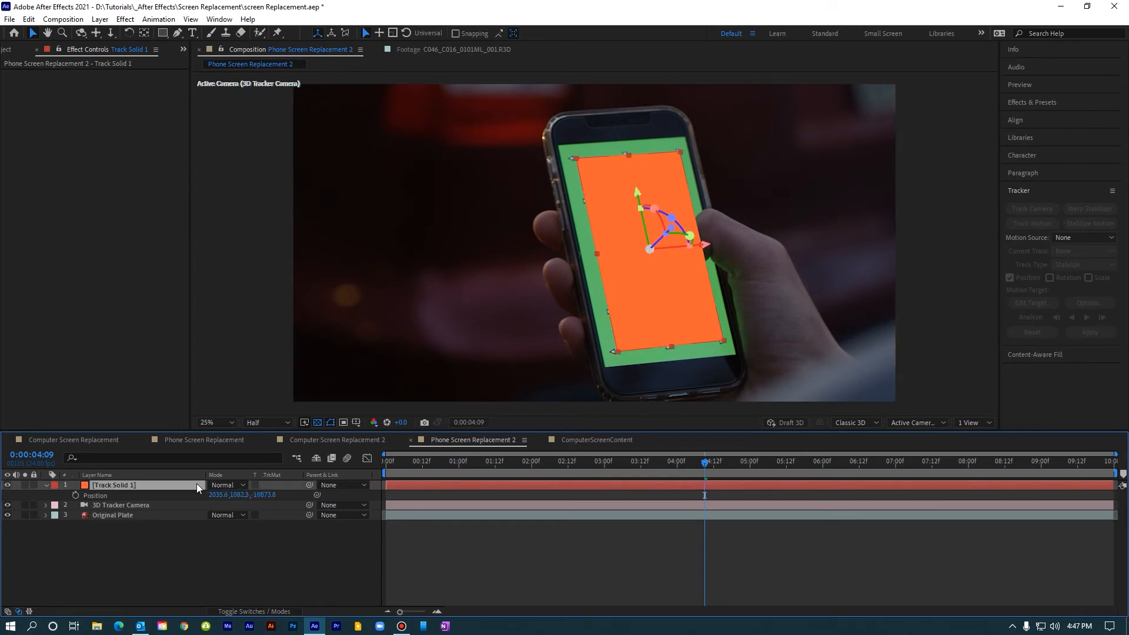
click(220, 495)
key(Down)
key(Down)
key(Down)
key(Down)
key(Down)
key(Down)
key(Down)
key(Down)
key(Down)
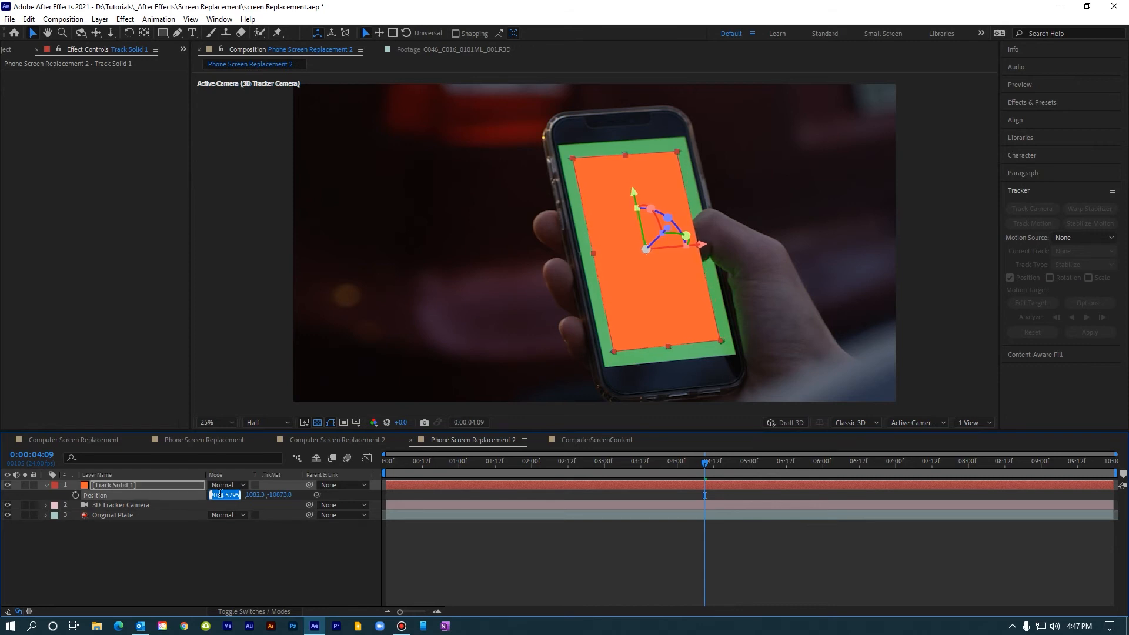
click(230, 535)
Step: Scale Track Solid 1 uniformly to 13.8% so its height fits the green screen
click(170, 487)
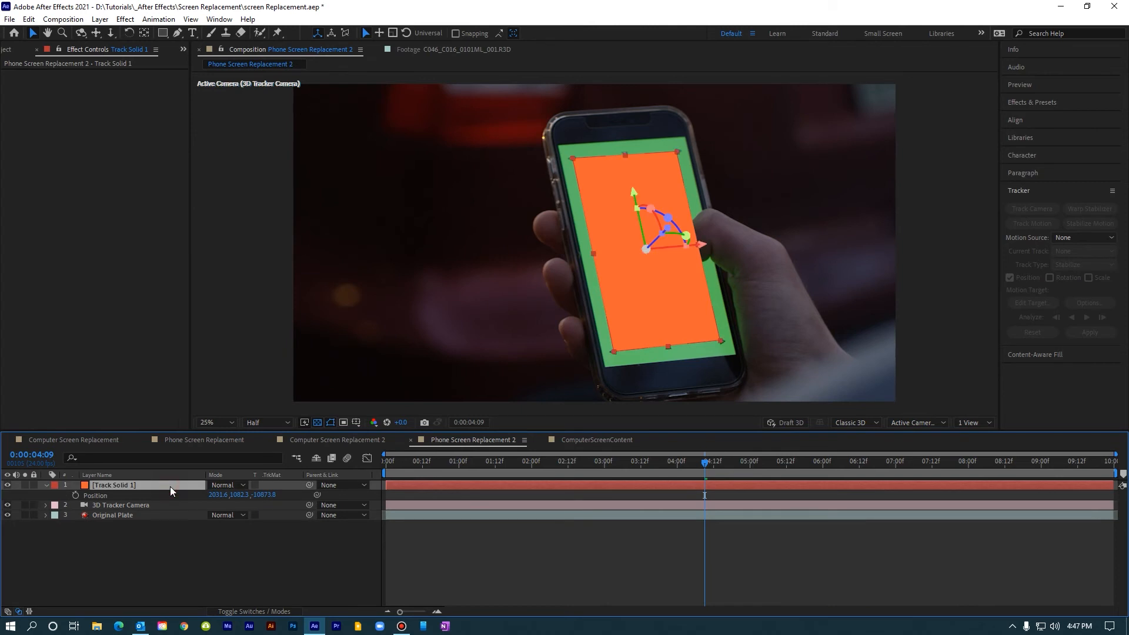
key(s)
drag(219, 496, 251, 495)
click(239, 495)
click(255, 495)
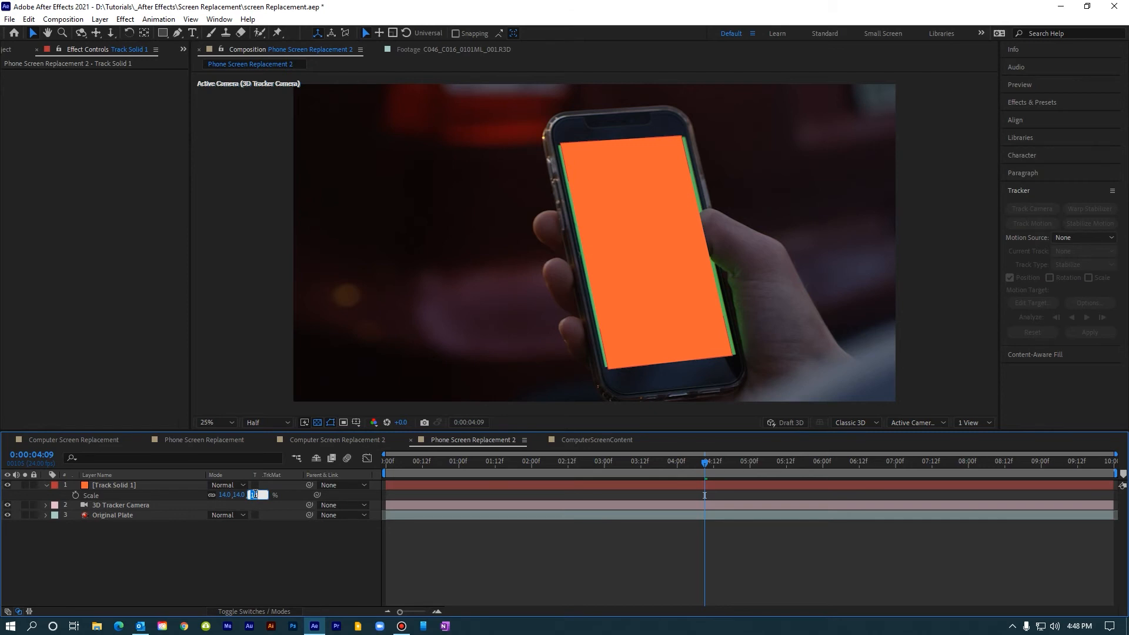
key(ctrl+Down)
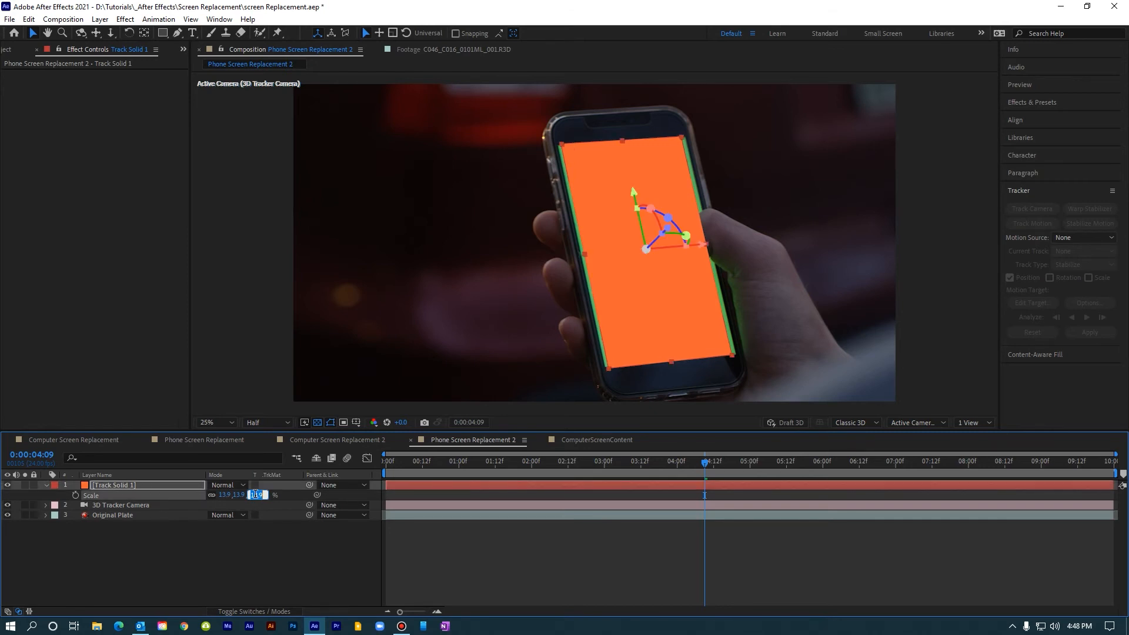
key(ctrl+Down)
Step: Unlink Track Solid 1's scale proportions, set its horizontal scale to 14.8% to cover the green edges, and keep the layer selected
click(215, 495)
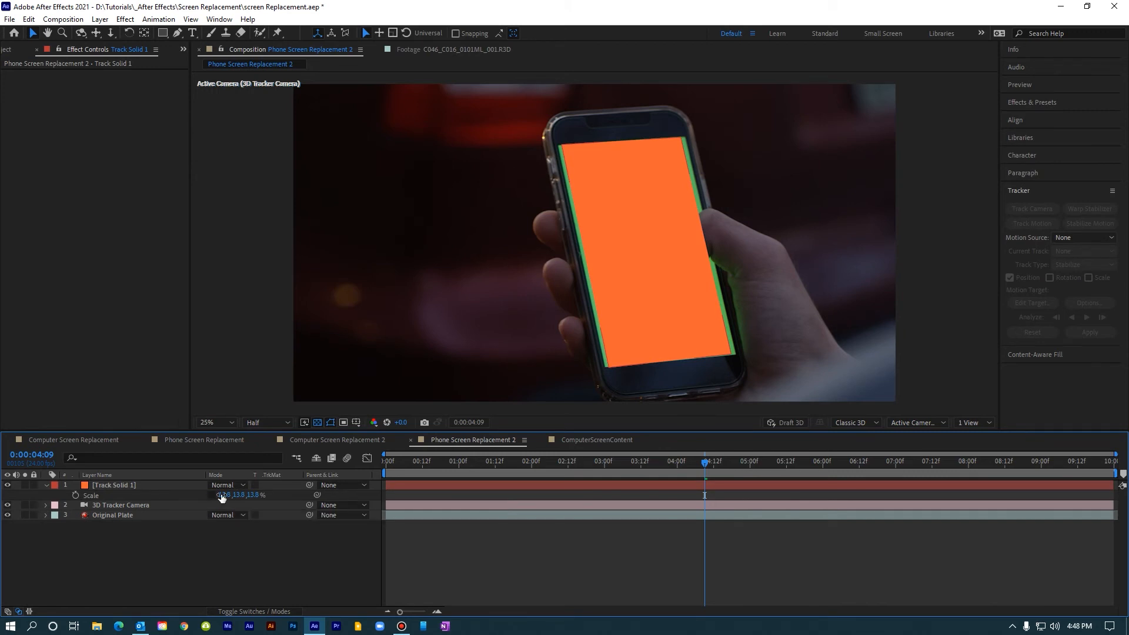
click(225, 495)
key(ctrl+Up)
key(ctrl+Up)
key(ctrl+Up)
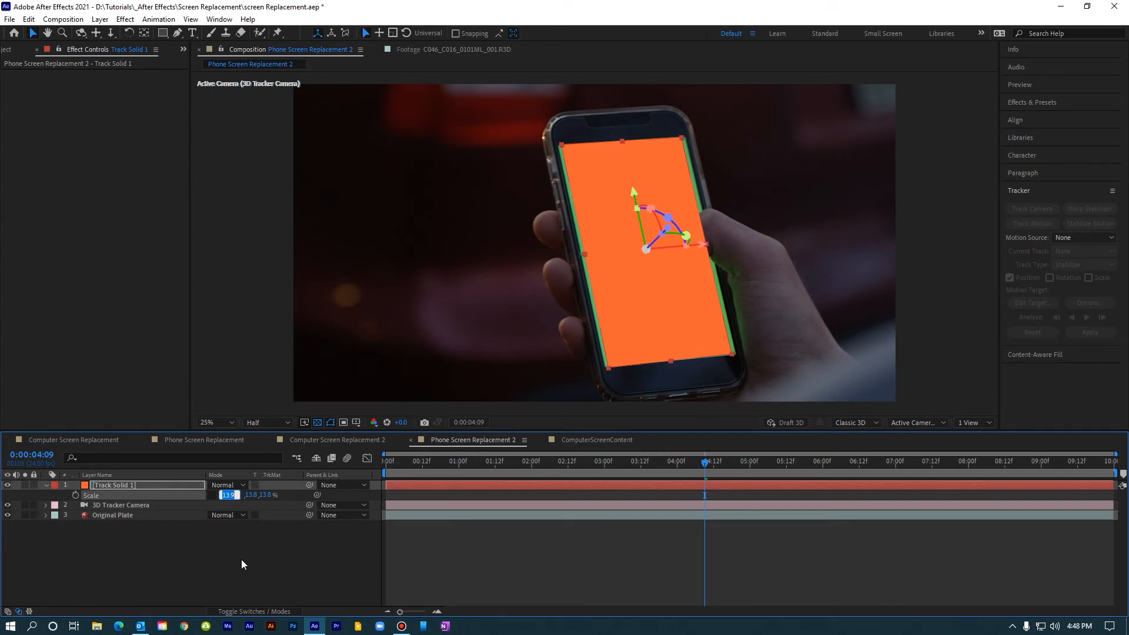
key(ctrl+Up)
key(ctrl+Up)
key(ctrl+Up)
key(ctrl+Up)
key(ctrl+Up)
key(ctrl+Up)
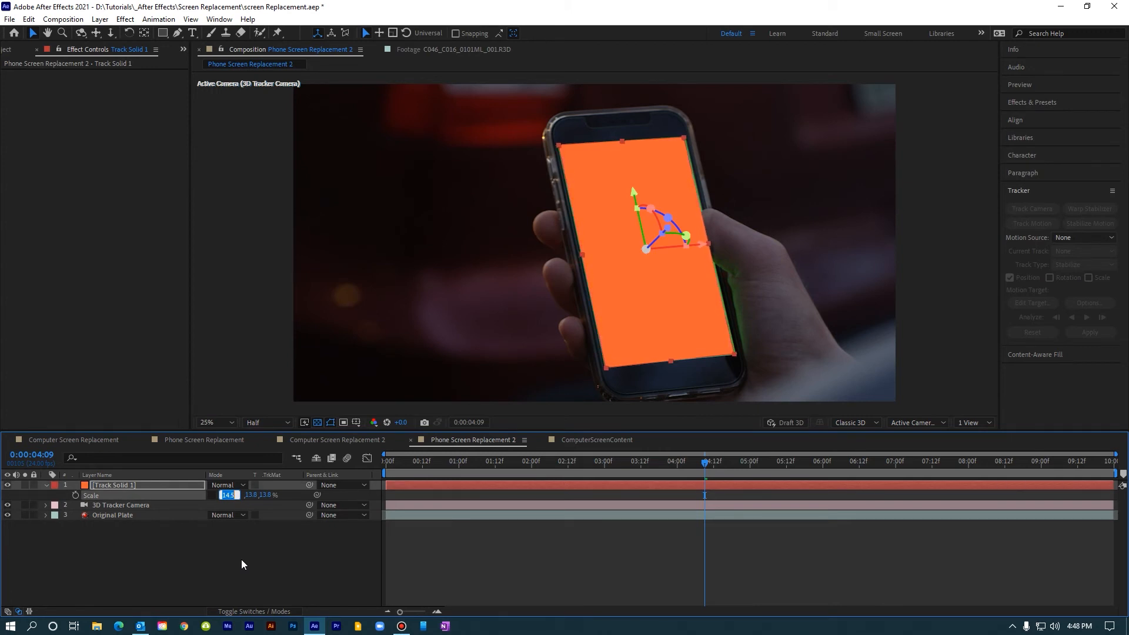
key(ctrl+Up)
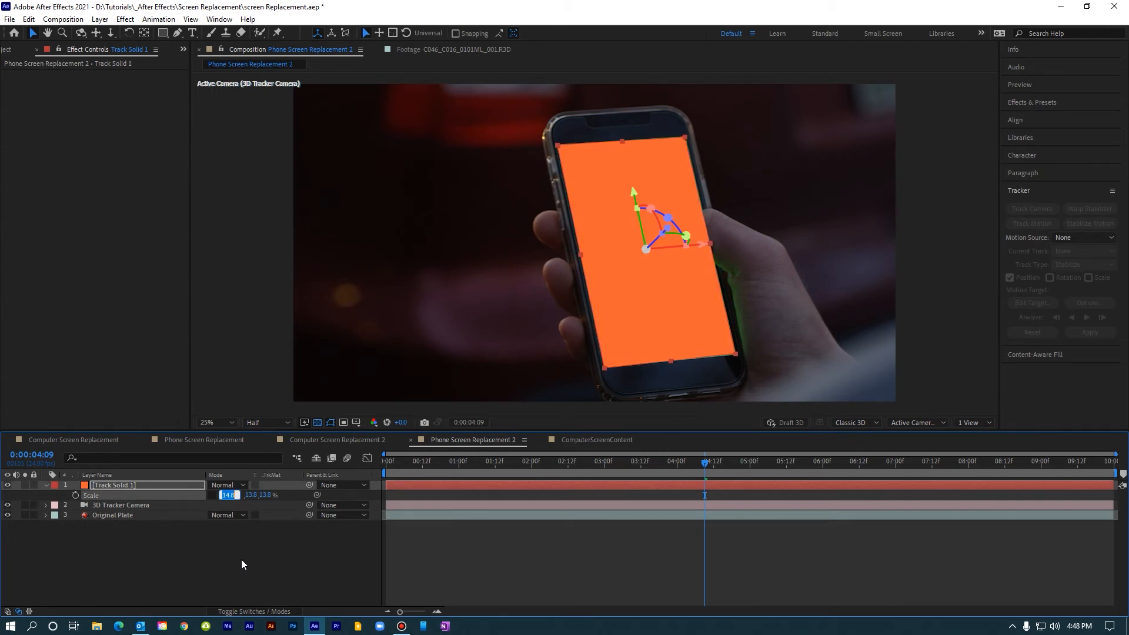
key(Return)
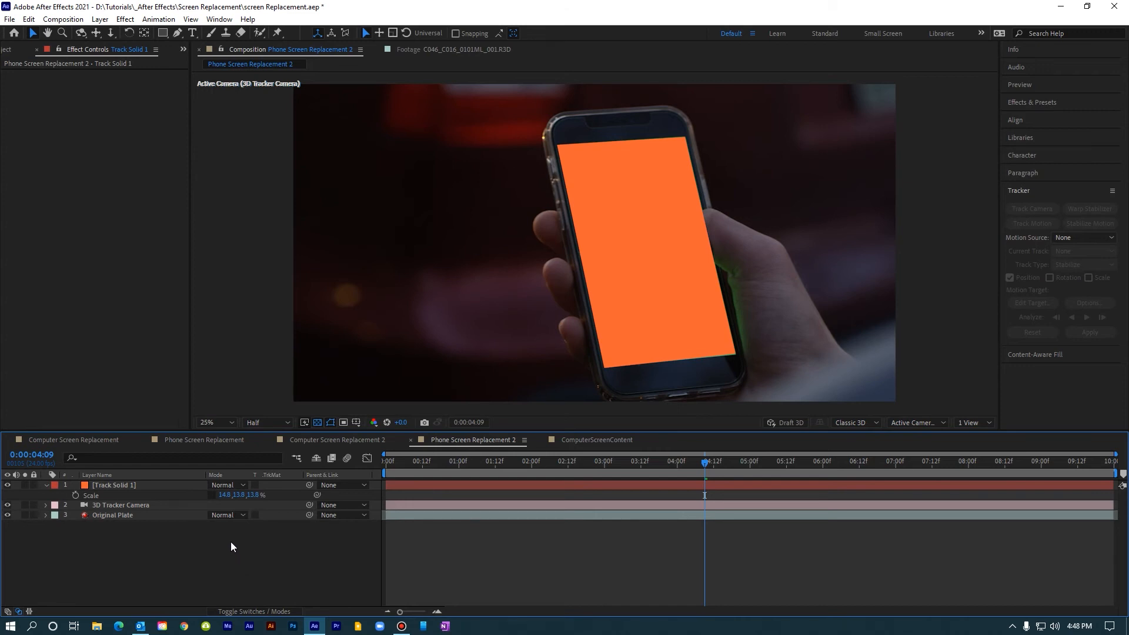
click(139, 485)
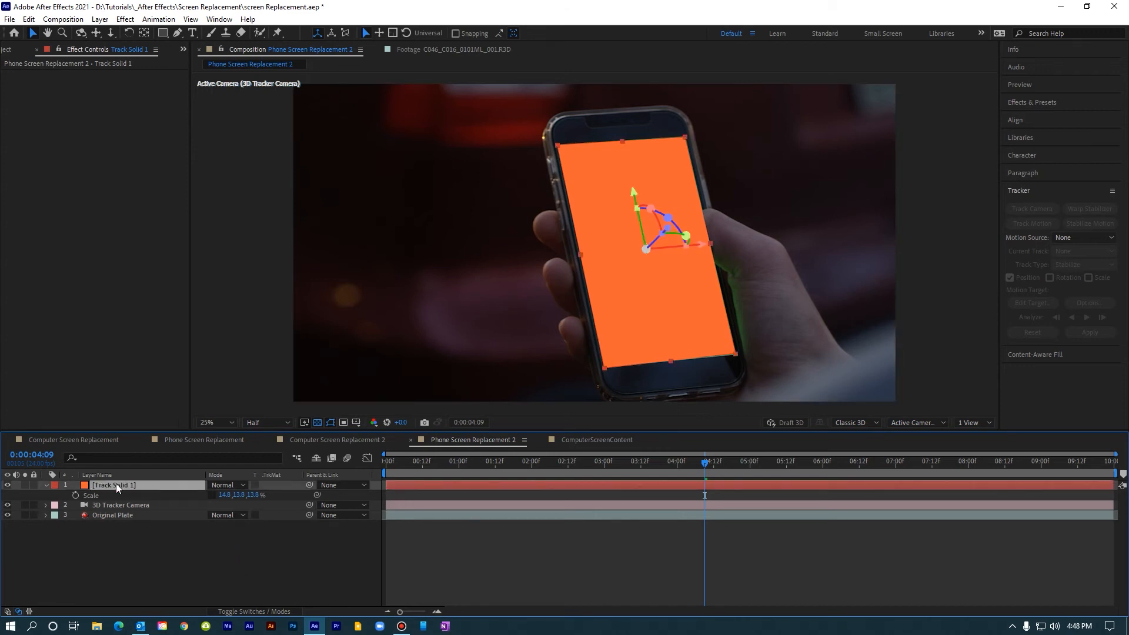
Step: Hide Track Solid 1, apply Keylight (1.2) to the Original Plate layer, and sample the phone's green screen as its Screen Colour
click(7, 485)
click(102, 515)
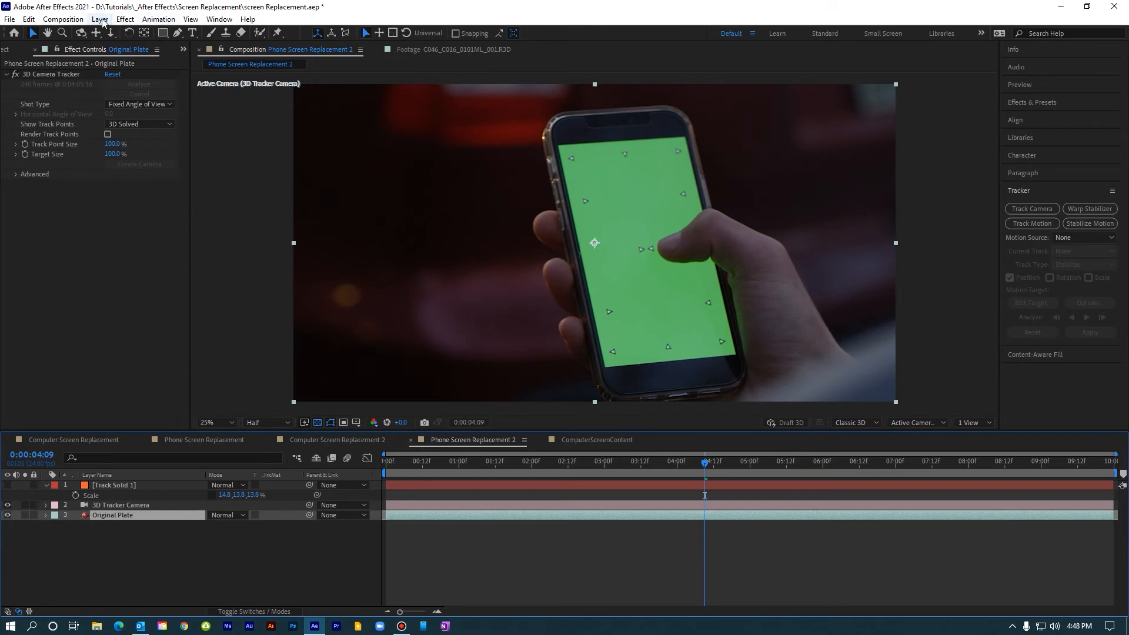
click(125, 18)
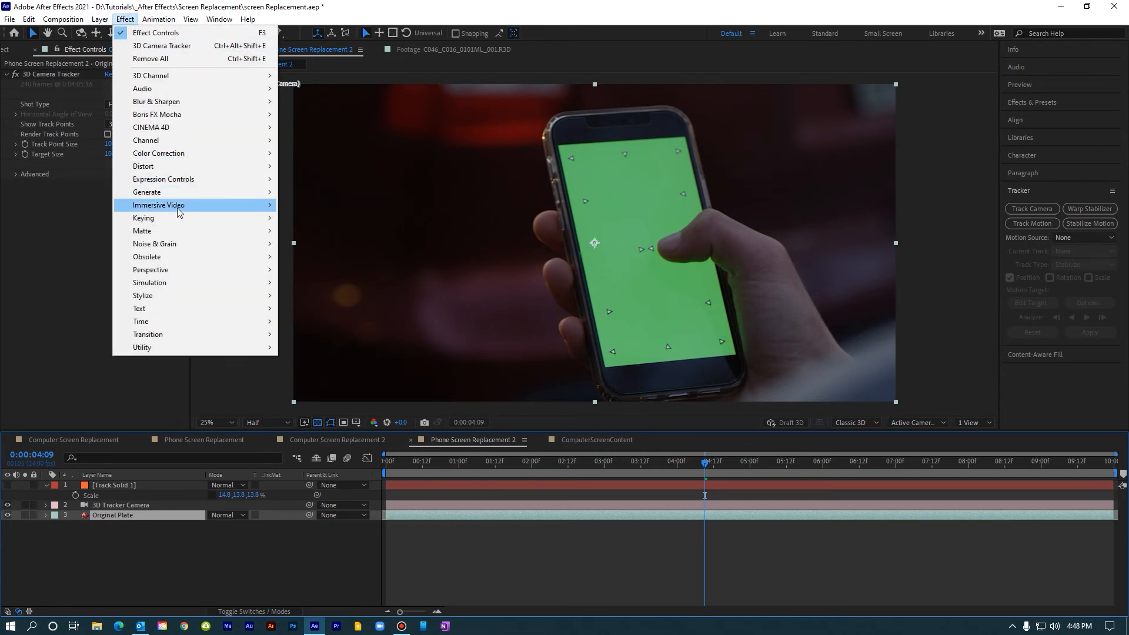
mouse_move(178, 222)
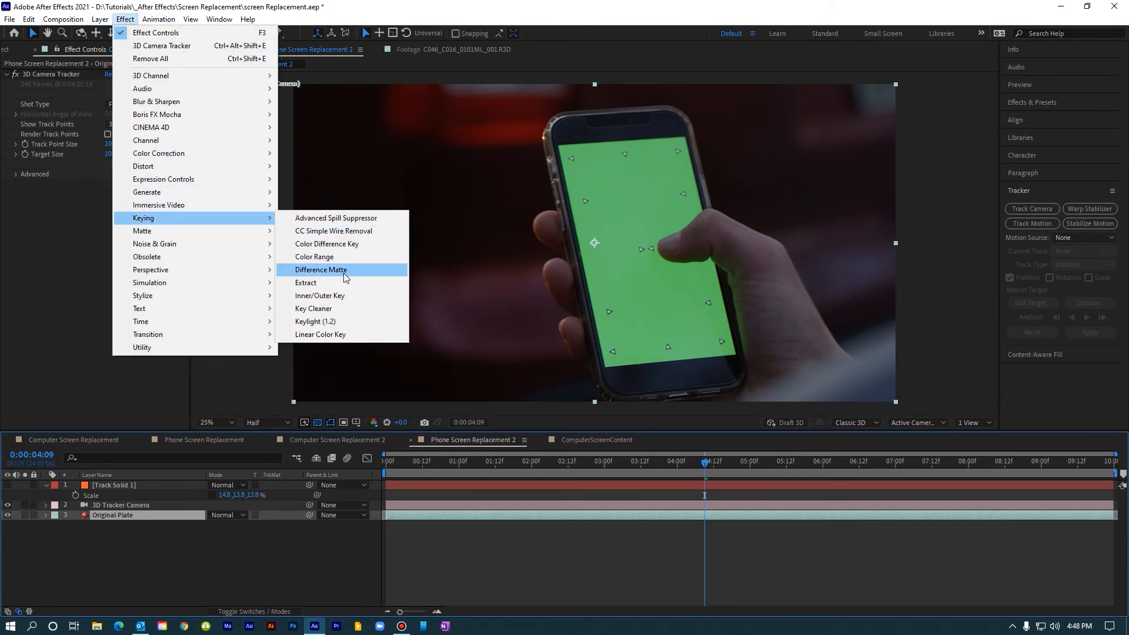
click(333, 322)
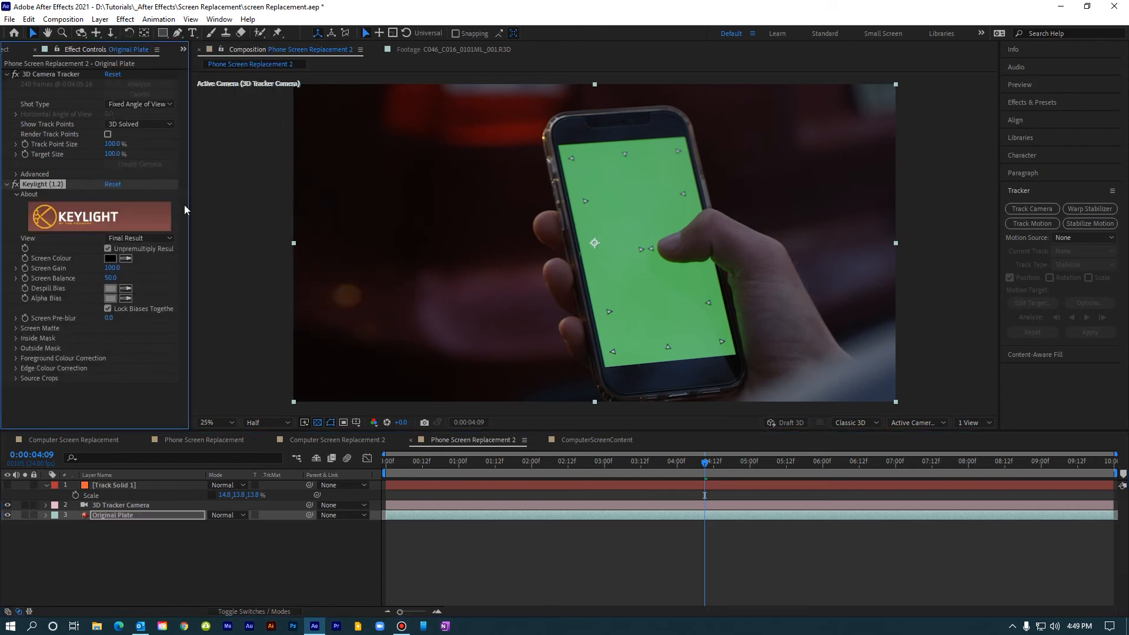
click(127, 259)
click(596, 222)
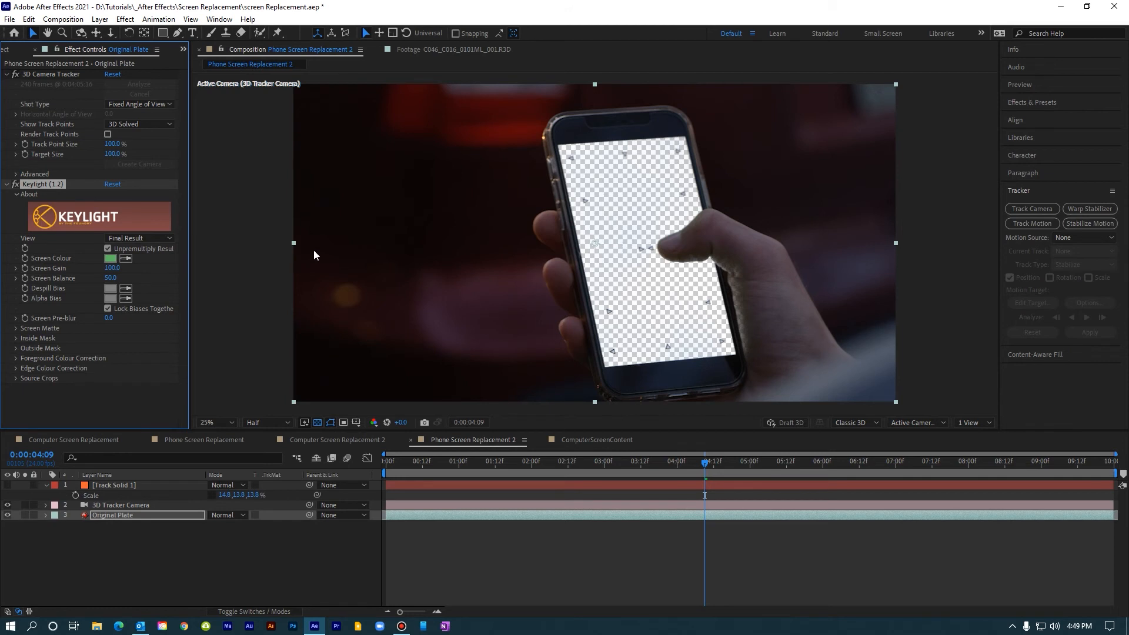
Step: Switch the Keylight view to Screen Matte and set the matte's Clip Black to 10
click(139, 237)
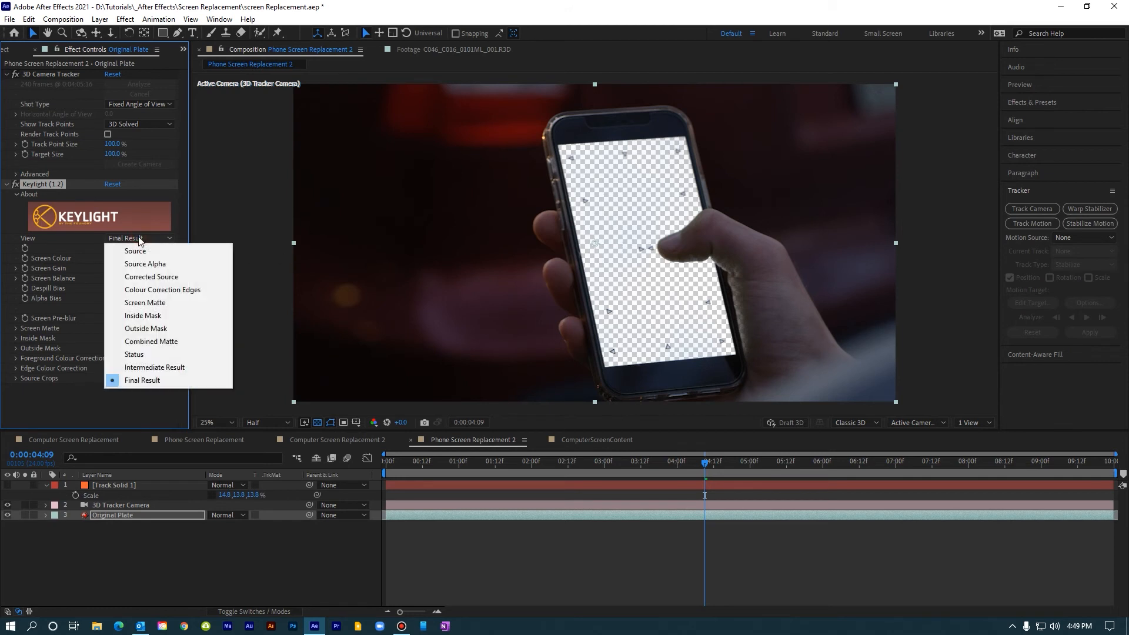
click(148, 304)
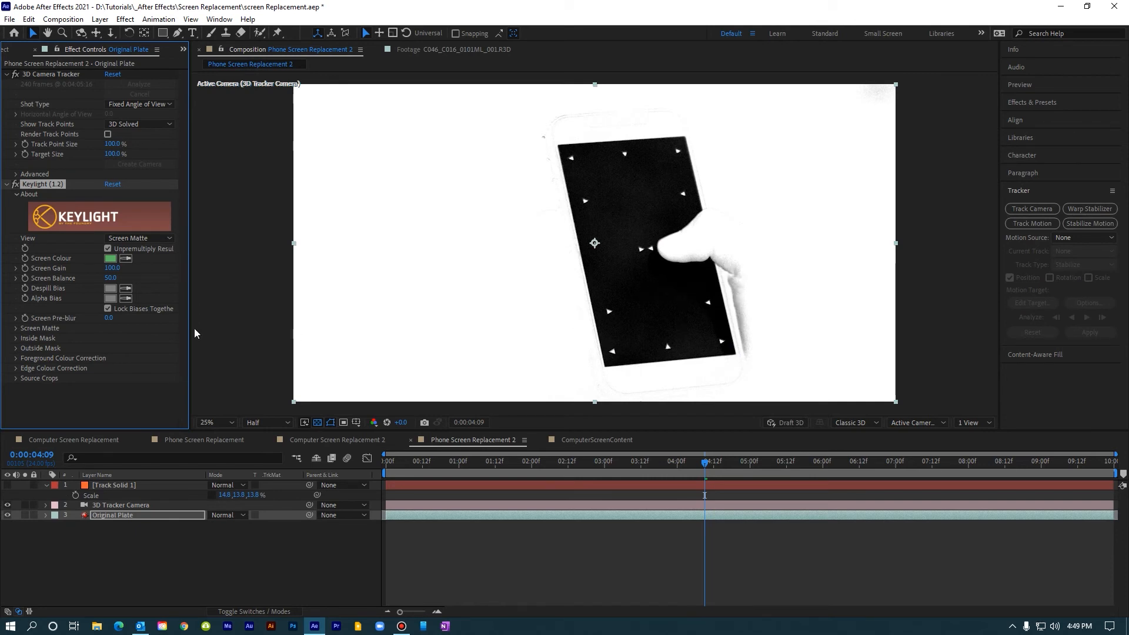
click(16, 329)
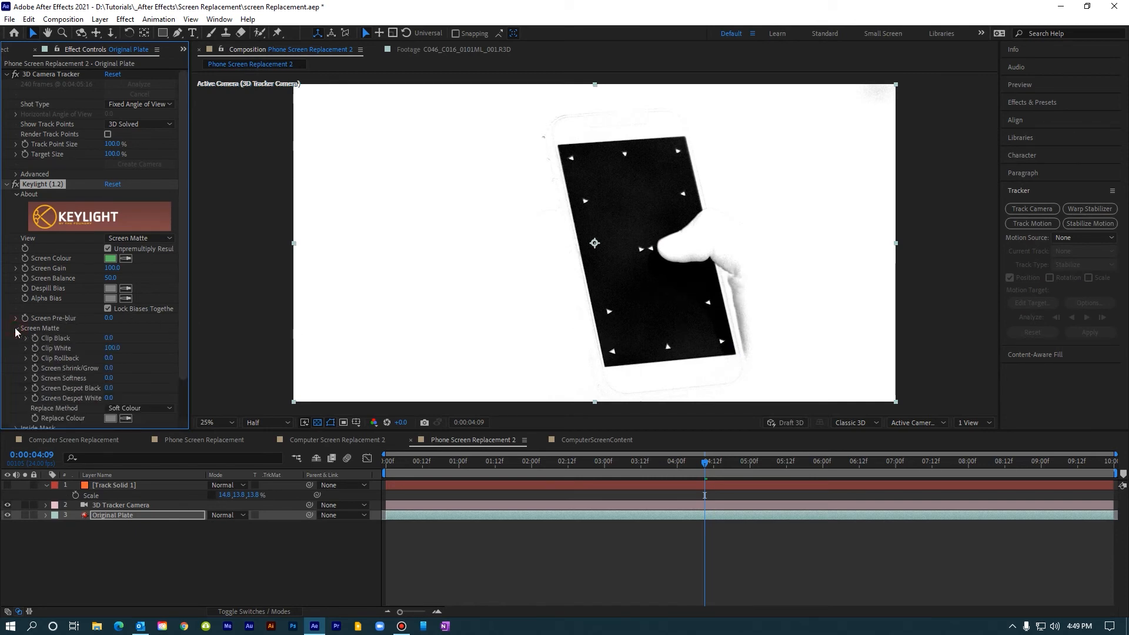
click(109, 335)
text(10)
key(Tab)
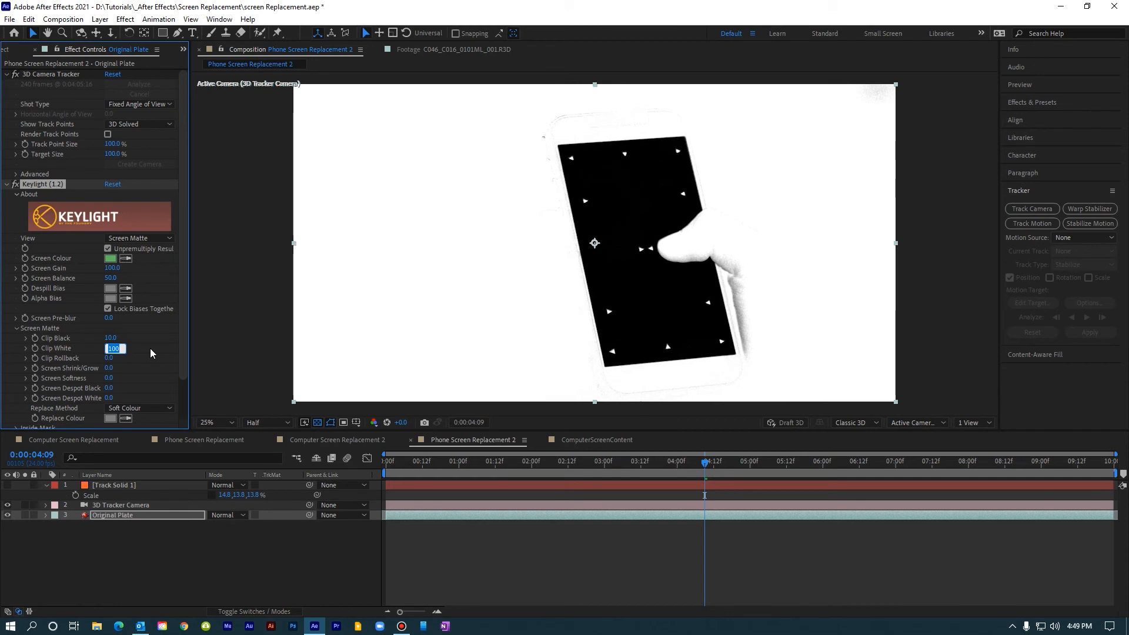
Step: Lower Keylight's Clip White to 65 to clean up the matte around the hand, and set the view to Intermediate Result
text(80)
key(Return)
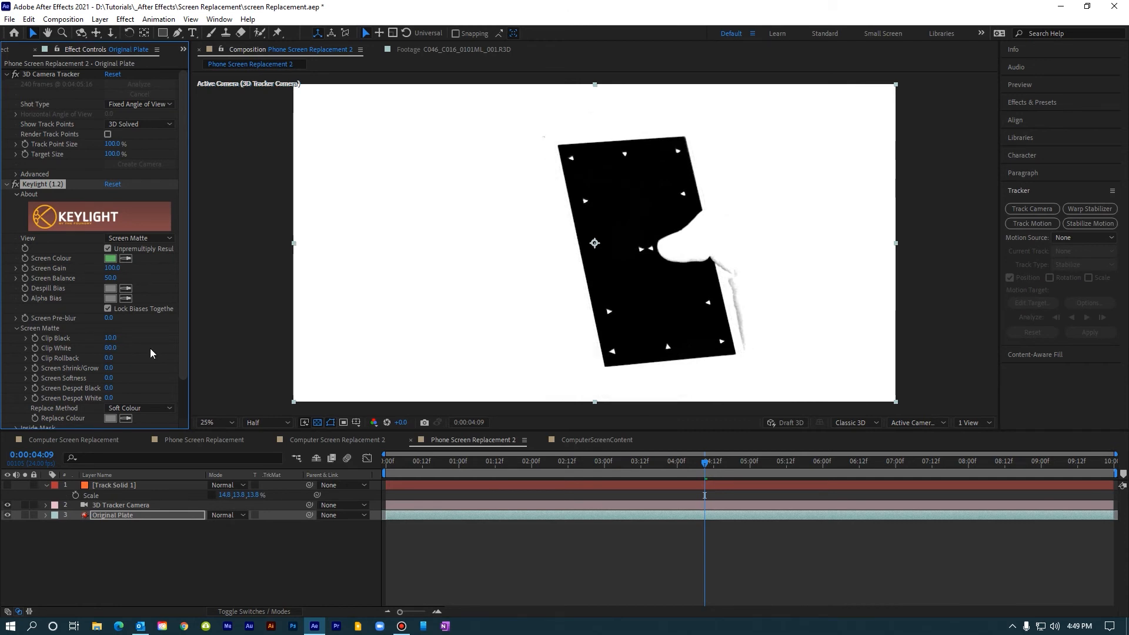
click(110, 349)
text(70)
key(Return)
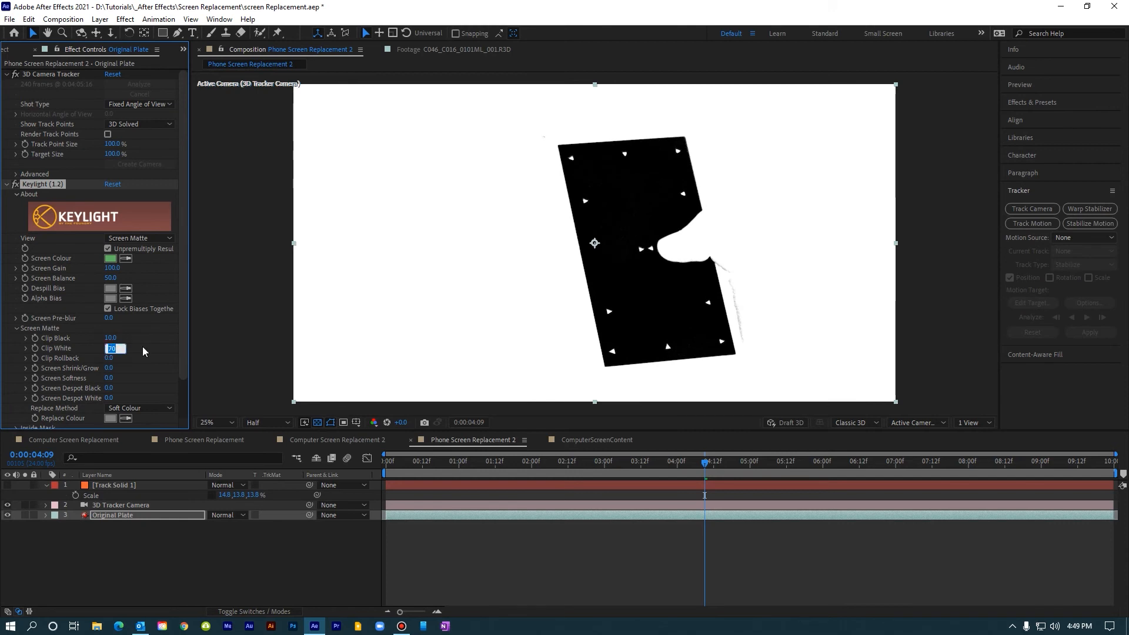
text(65)
key(Return)
click(140, 239)
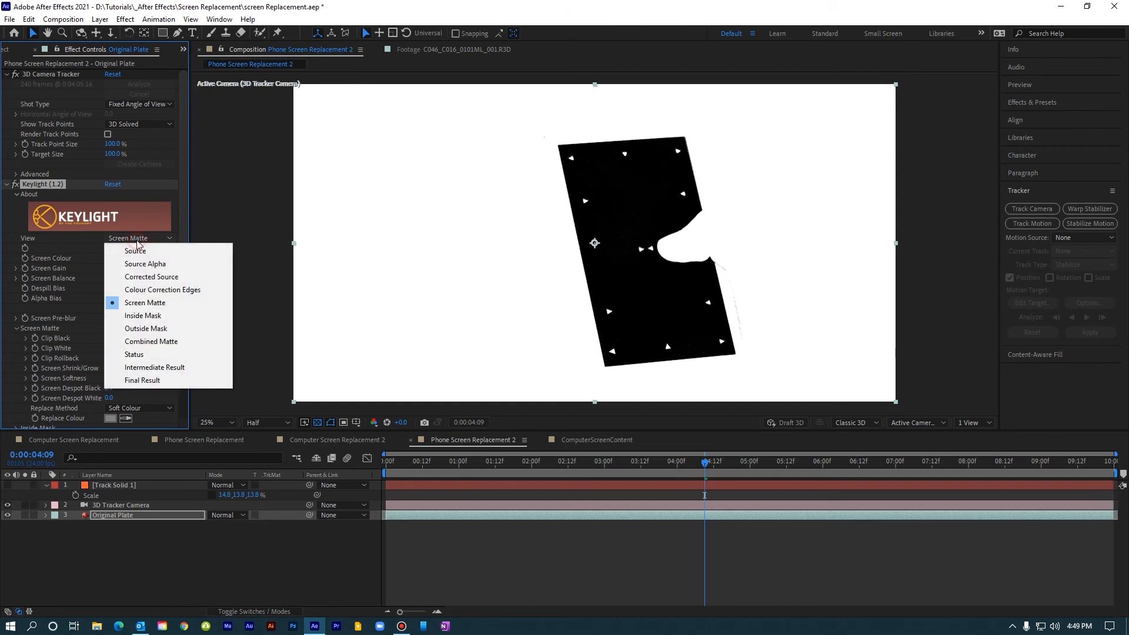
click(165, 367)
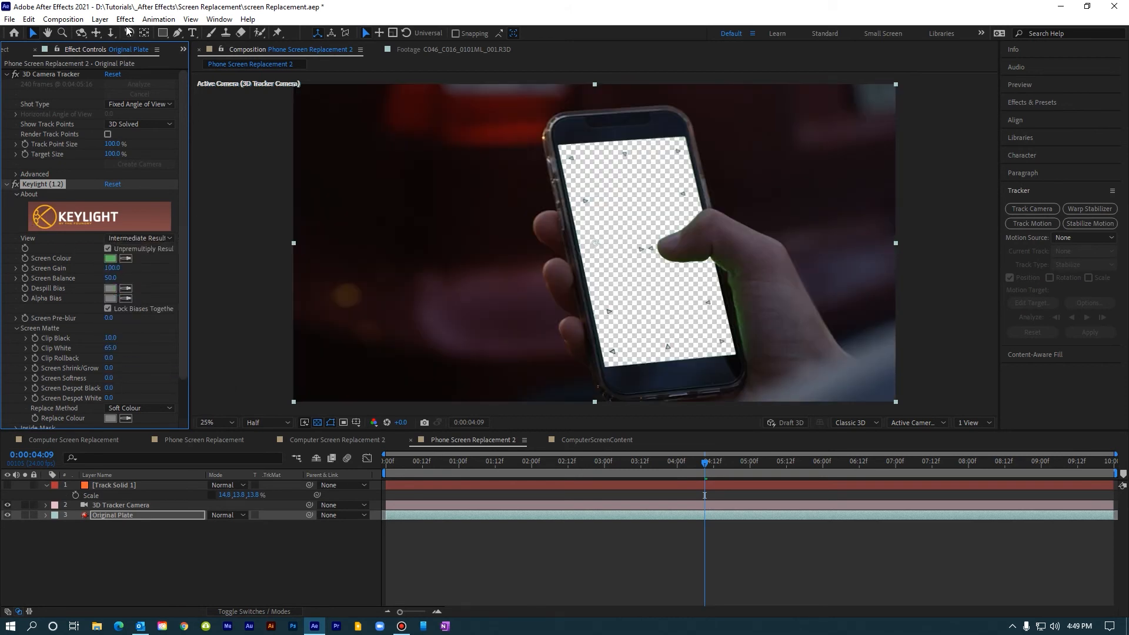
Step: Add the Key Cleaner effect to the Original Plate layer after Keylight
click(105, 22)
mouse_move(126, 20)
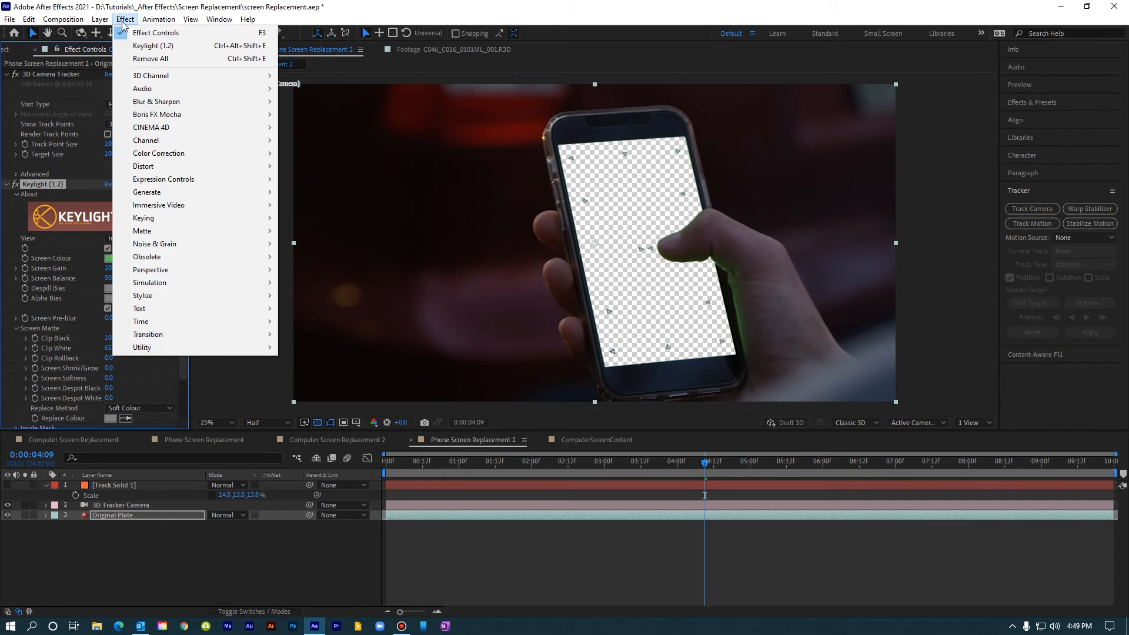
mouse_move(156, 220)
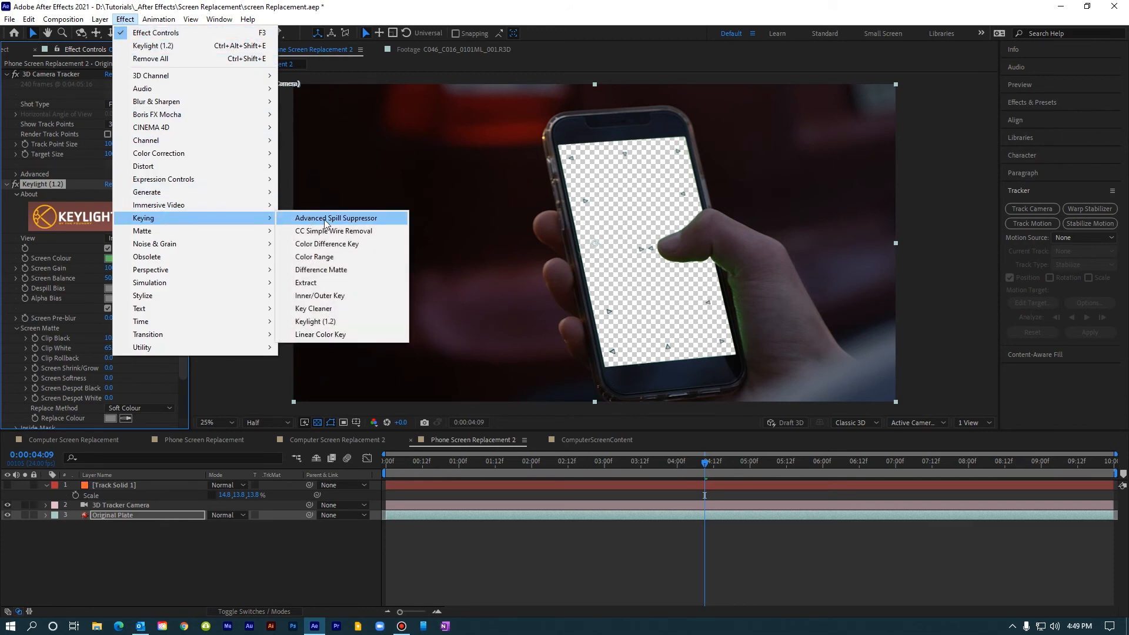
click(332, 309)
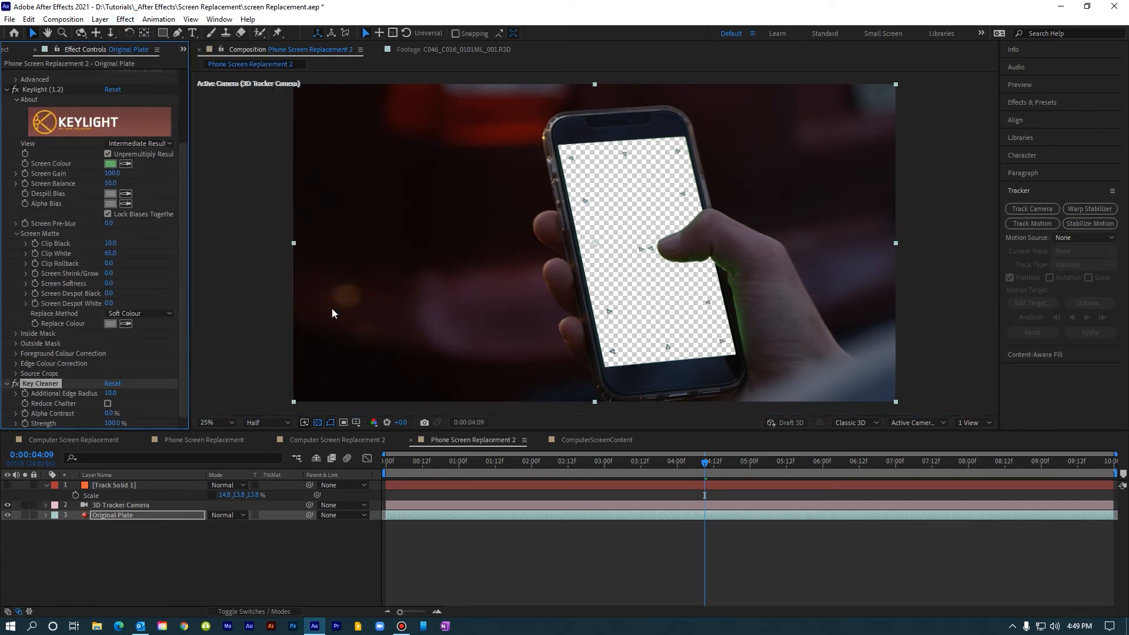
Step: Add Advanced Spill Suppressor to the Original Plate layer and set its method to Ultra
click(125, 19)
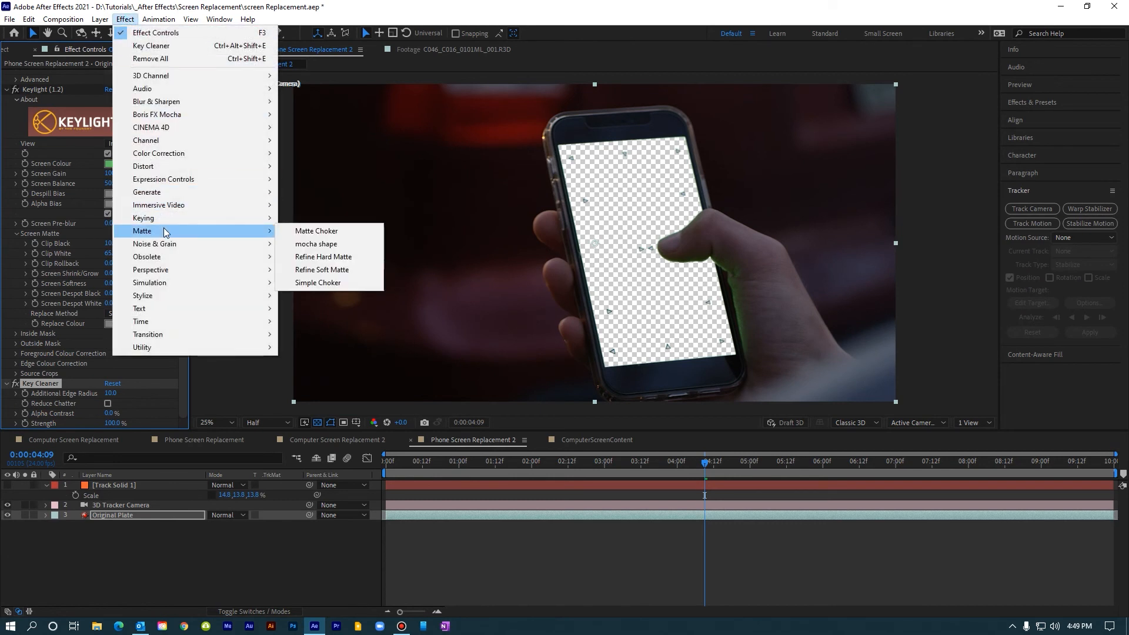
mouse_move(169, 218)
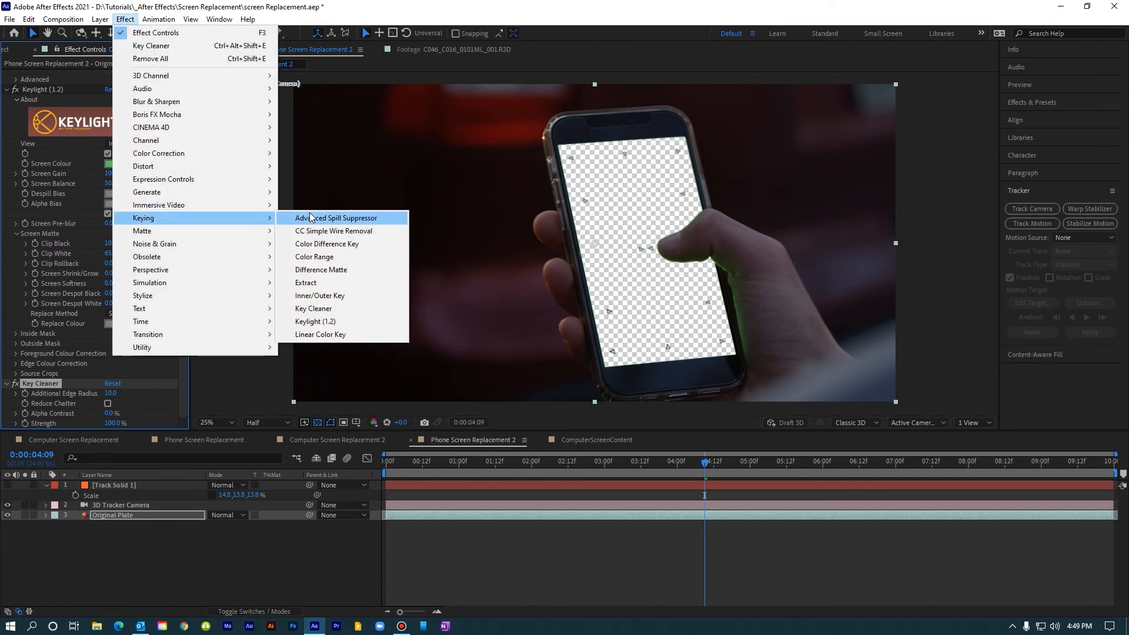
click(312, 216)
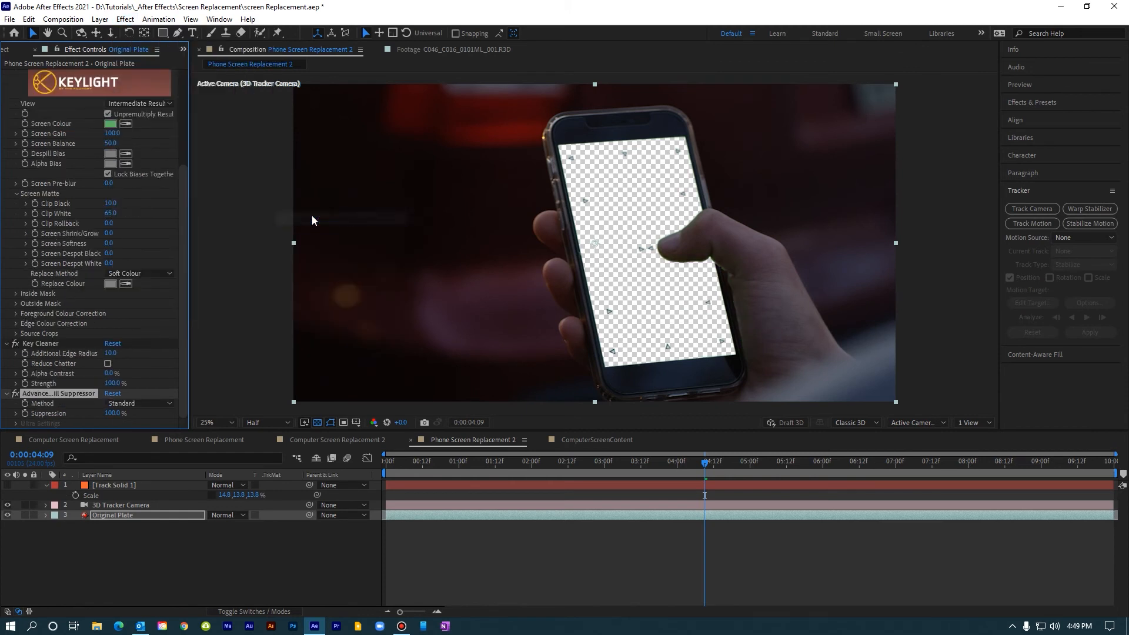
click(139, 402)
click(145, 430)
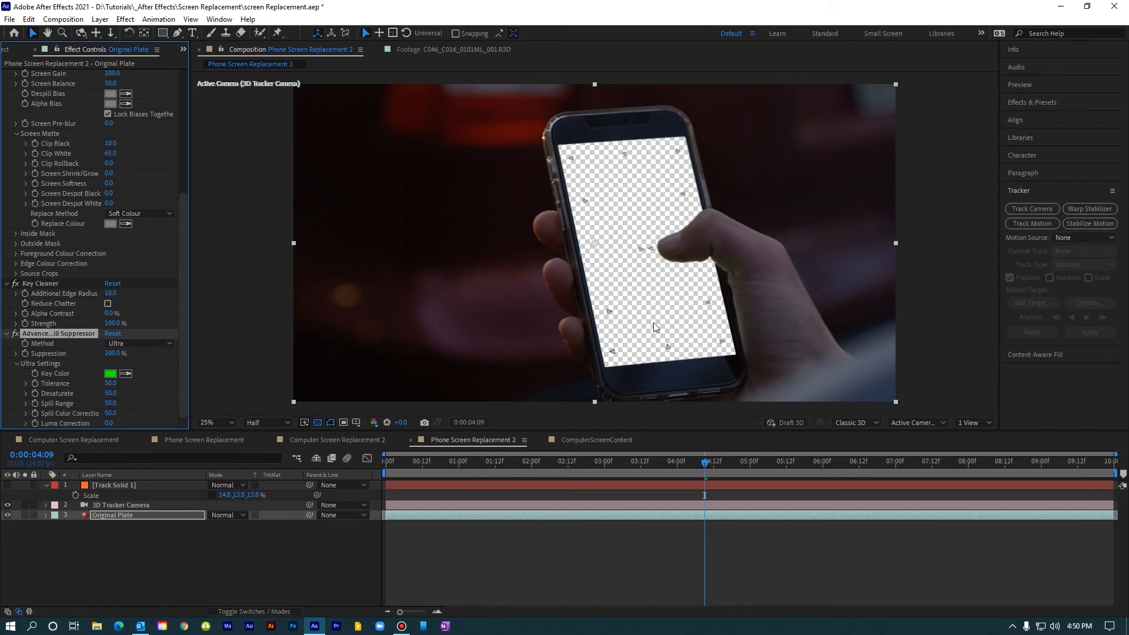
Step: Show Track Solid 1 briefly to check it against the keyed phone screen, and hide it again
click(114, 485)
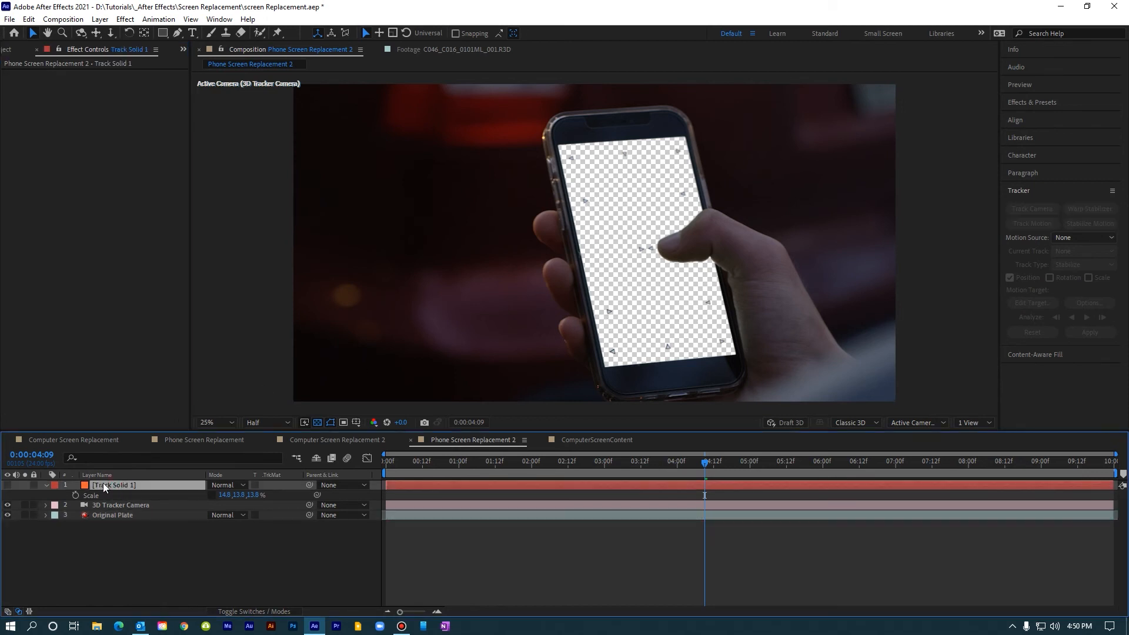
click(8, 485)
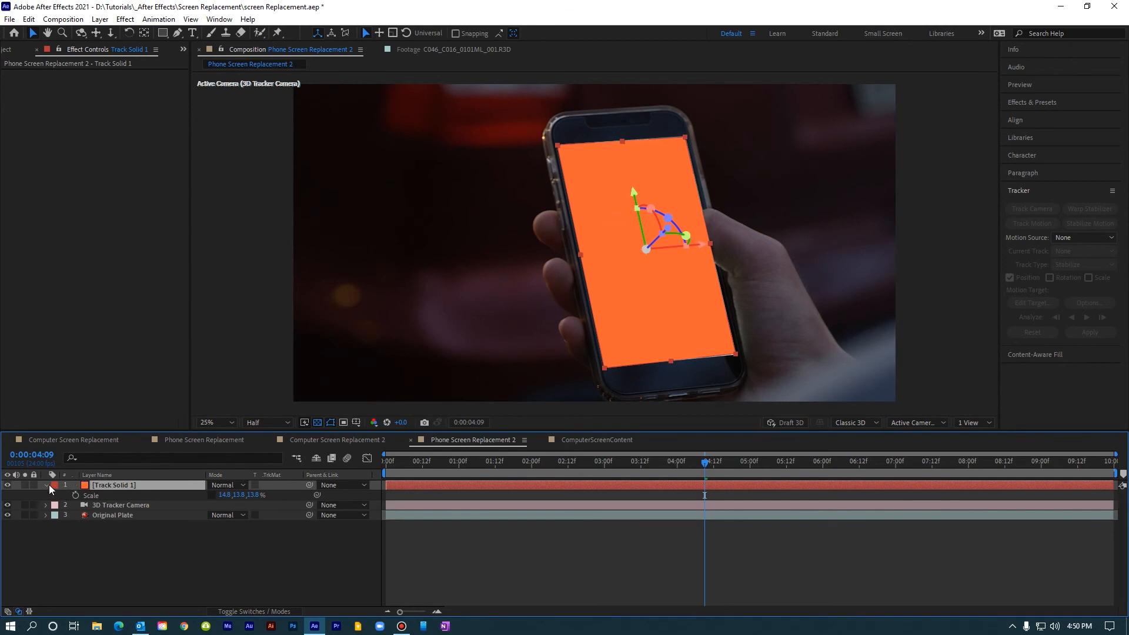
click(8, 485)
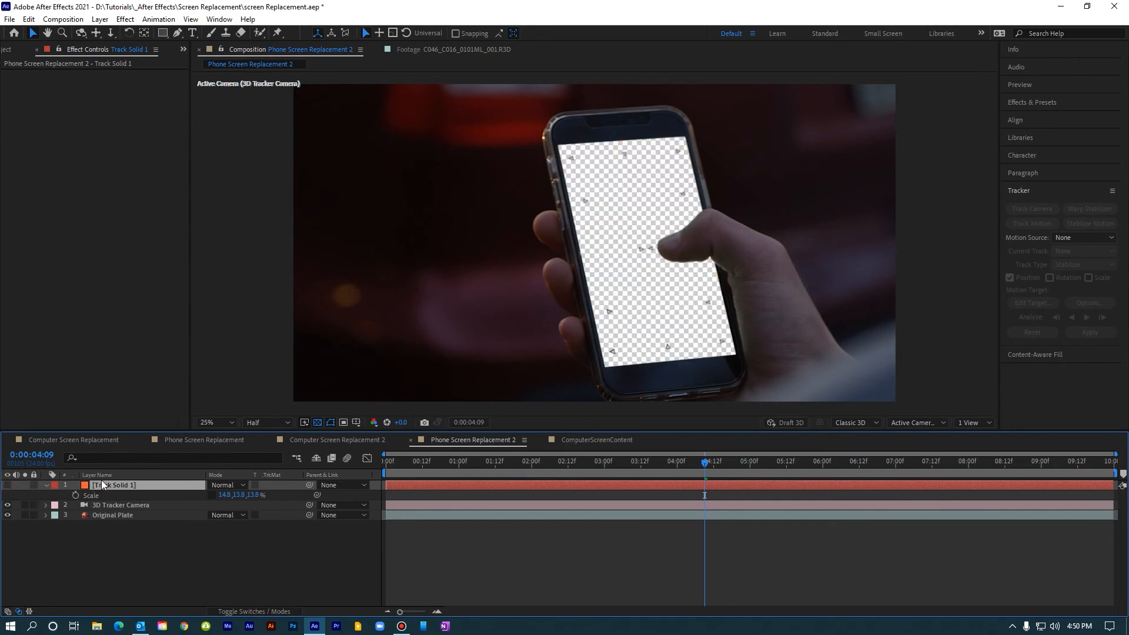
Step: Draw a closed Pen mask on Original Plate just inside the phone screen's edges, enclosing the tracking markers and leaving out the thumb
click(124, 514)
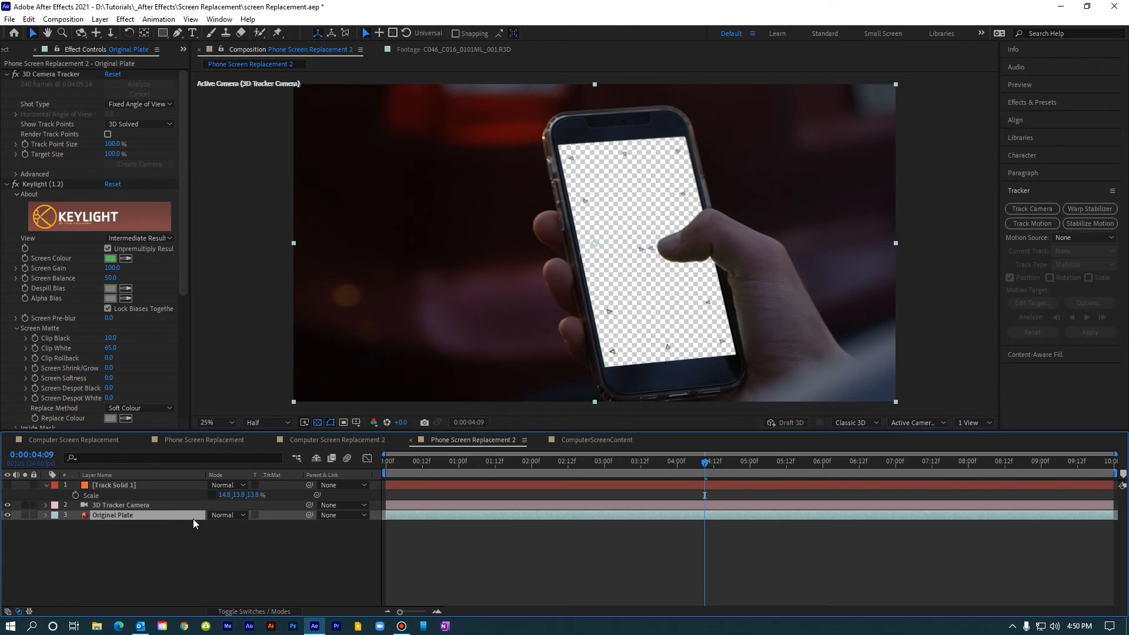
click(177, 33)
click(565, 162)
click(564, 152)
click(681, 143)
click(692, 196)
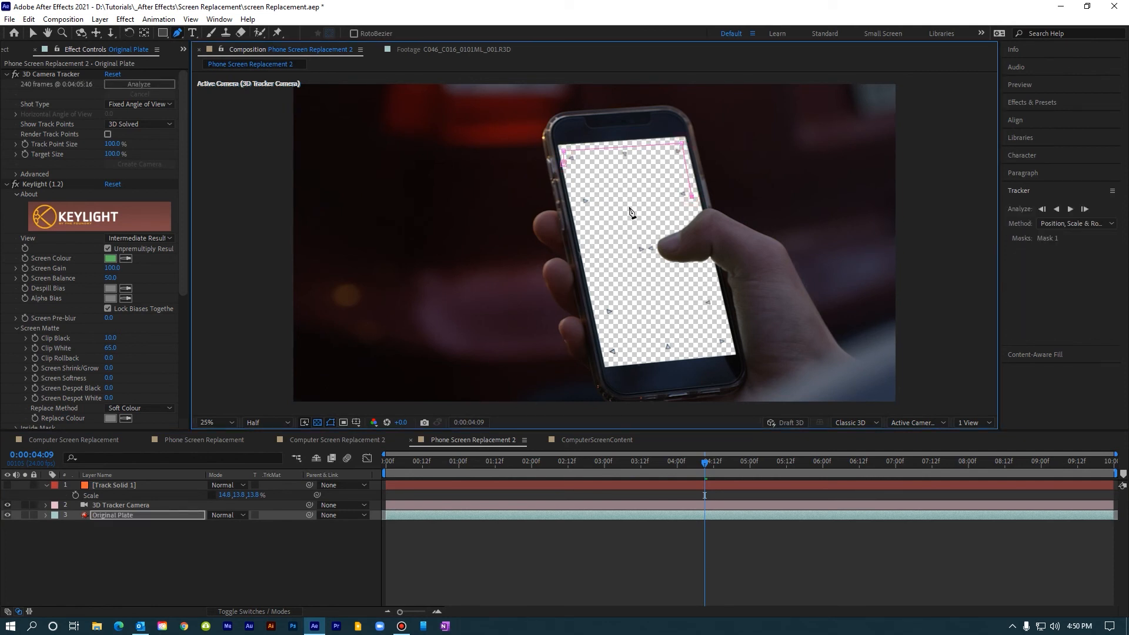
click(648, 203)
click(654, 242)
click(657, 262)
click(672, 297)
click(717, 294)
click(729, 350)
click(607, 362)
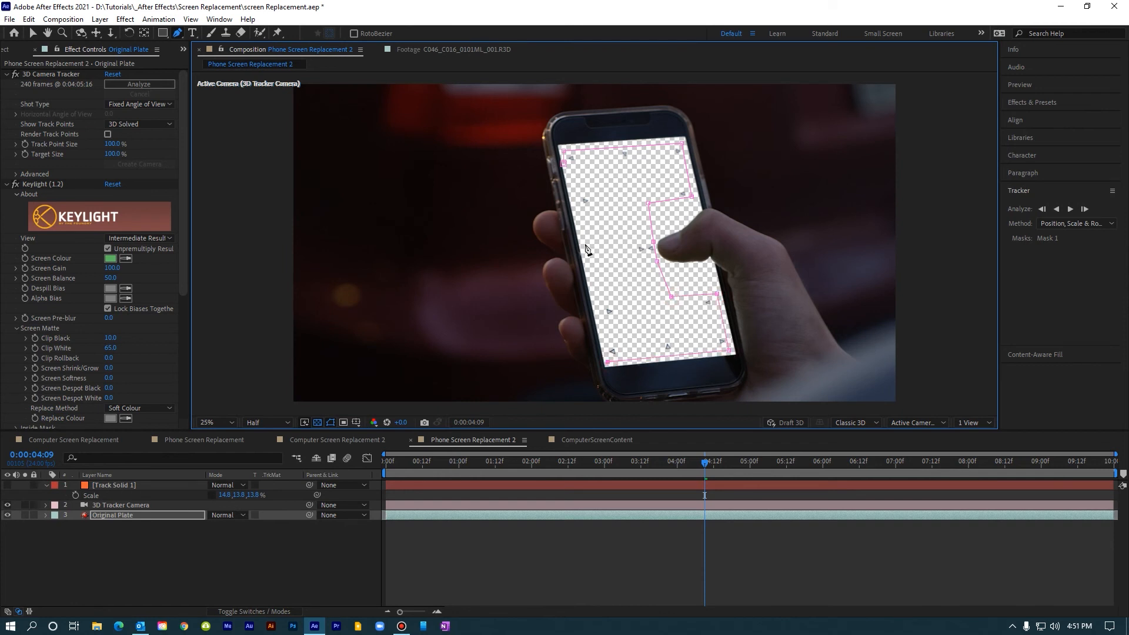
click(564, 164)
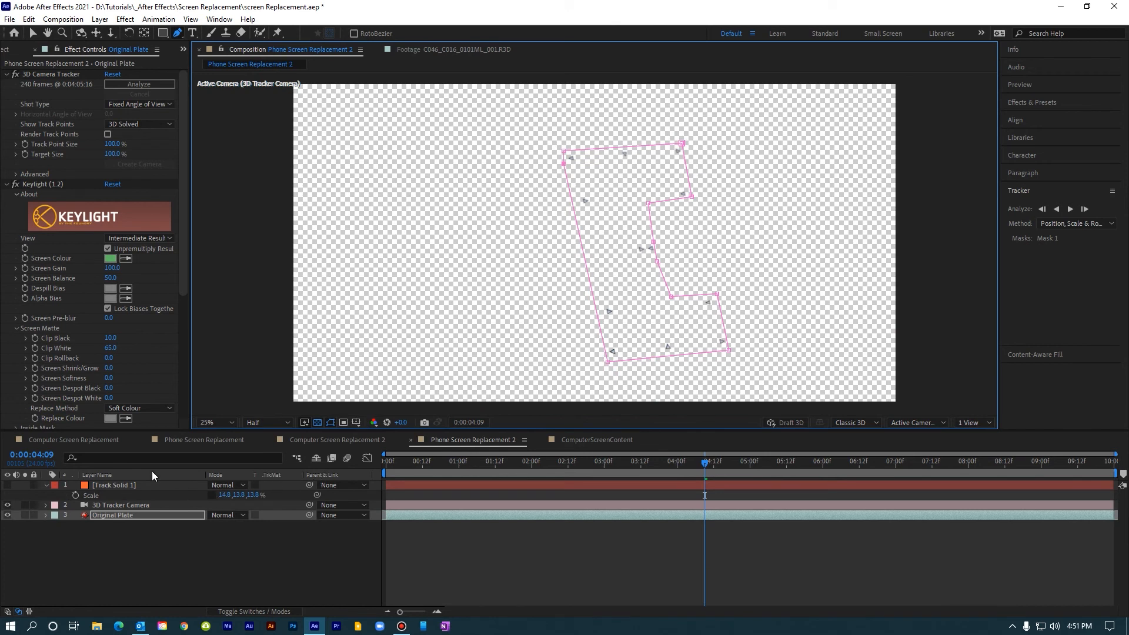
Step: Open Original Plate's Mask 1 for mask tracking and track it forward from 0:00:04:09 to the end of the clip
click(129, 515)
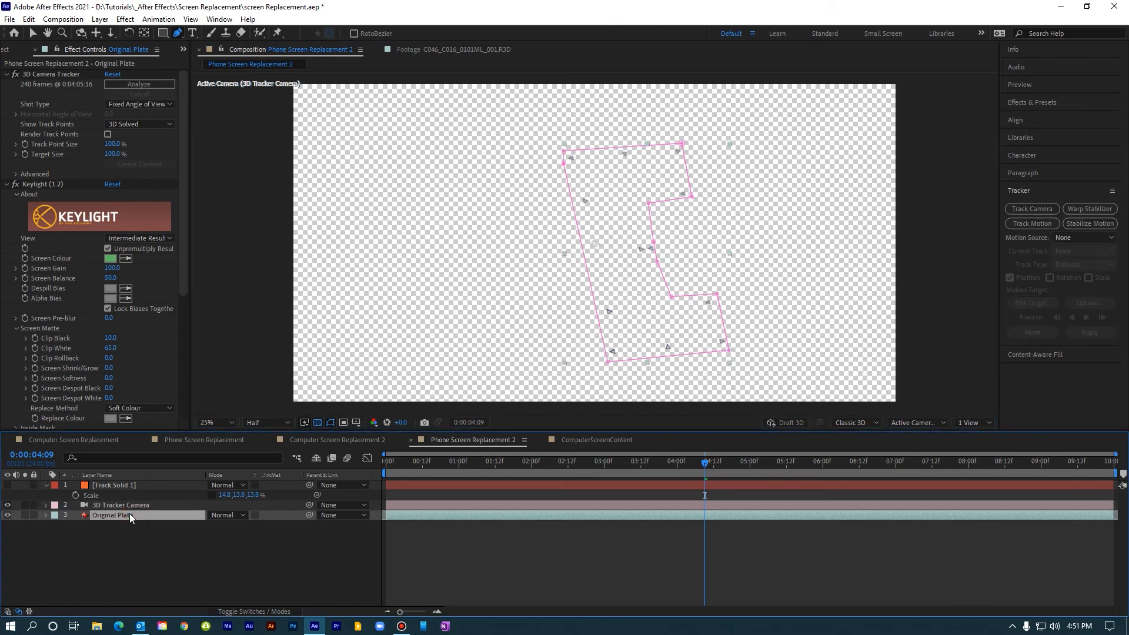
click(45, 515)
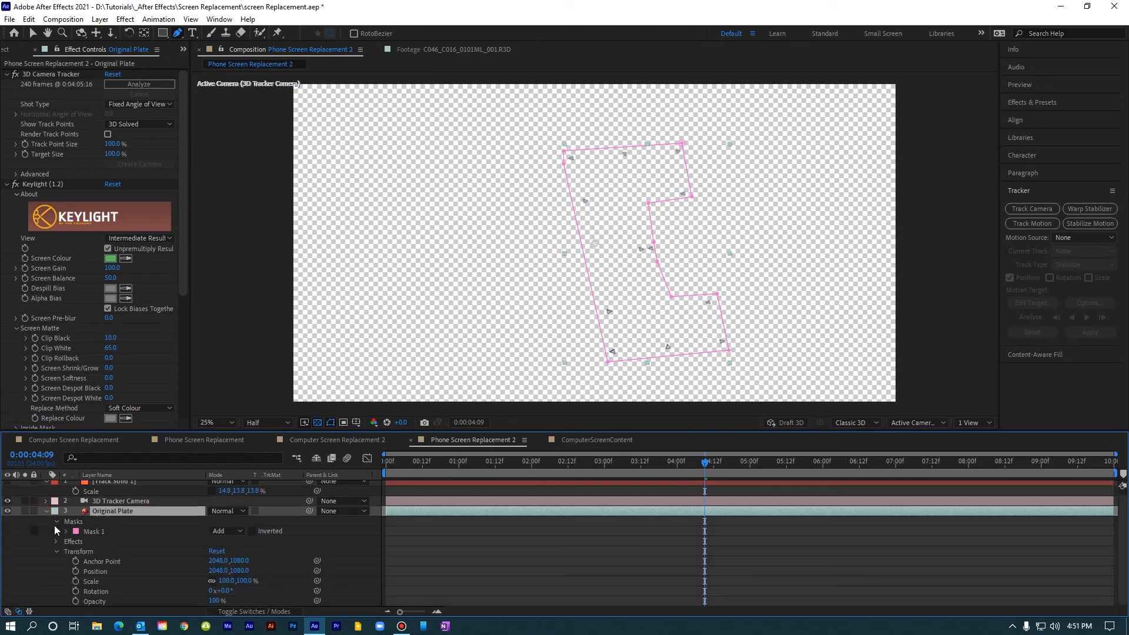
click(65, 531)
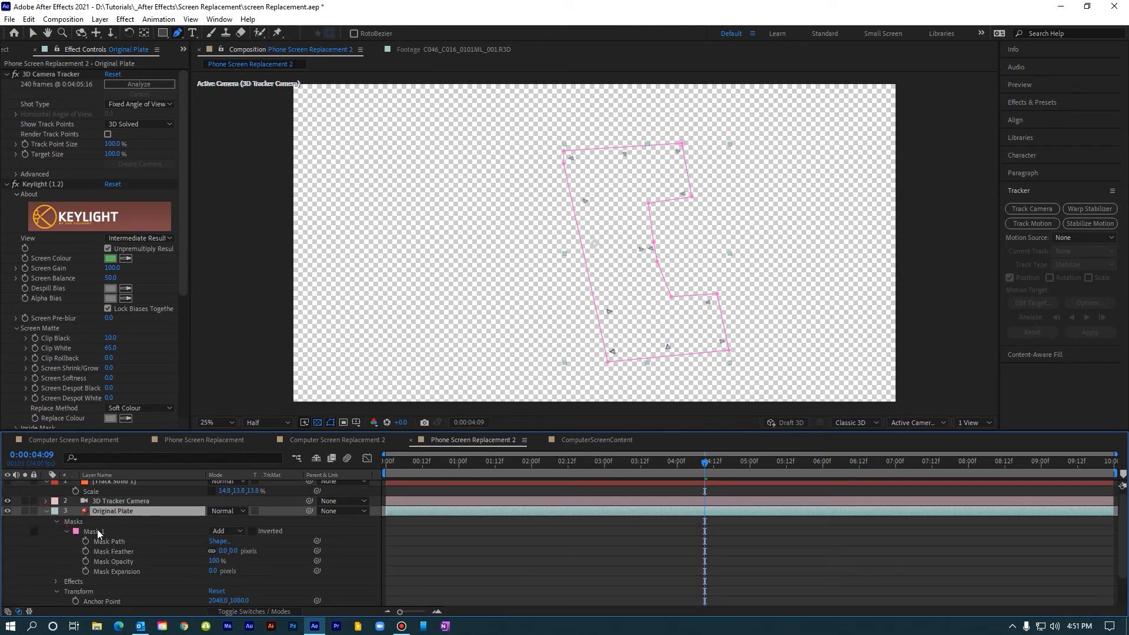
right_click(97, 531)
click(132, 538)
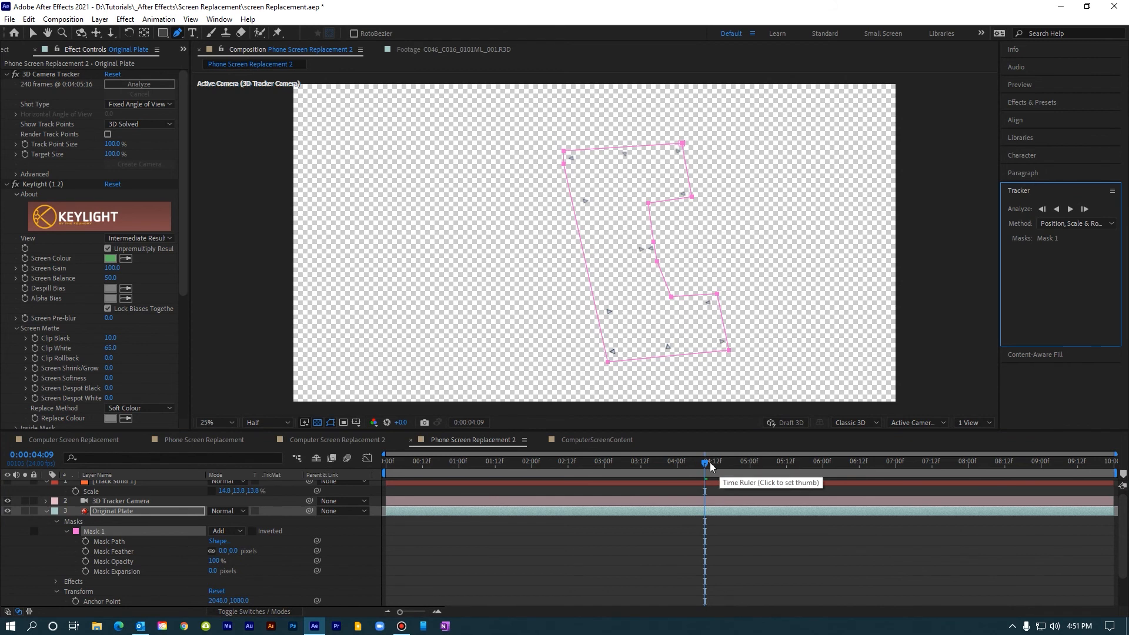
click(1070, 210)
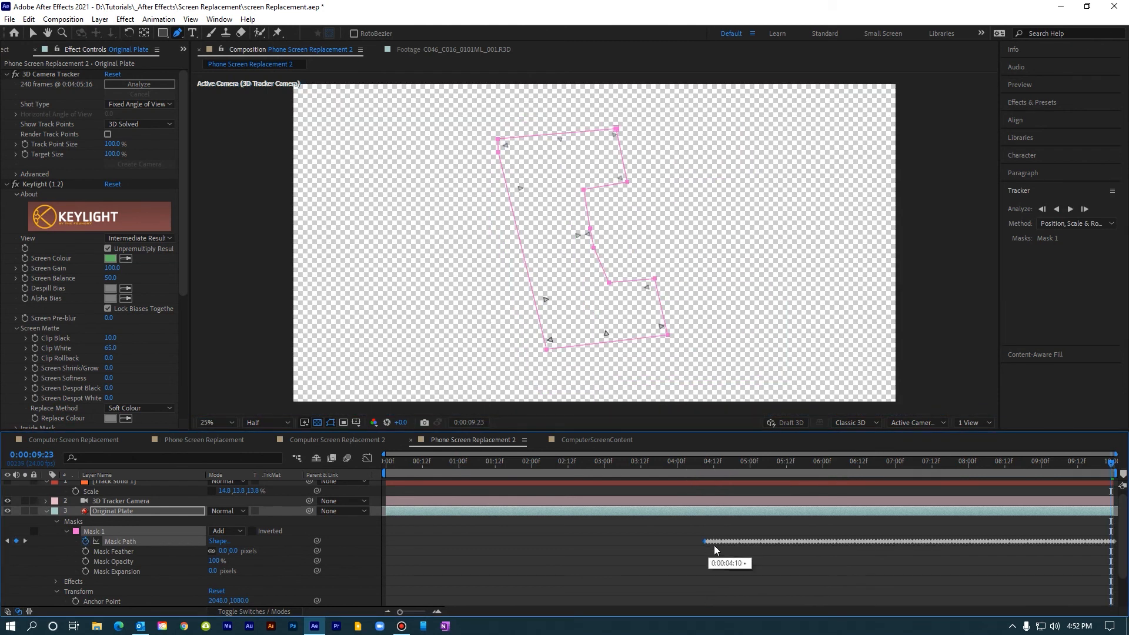
Step: Return to the frame where the mask track began, track Mask 1 backward to the clip's start, and reactivate the Selection tool
click(705, 463)
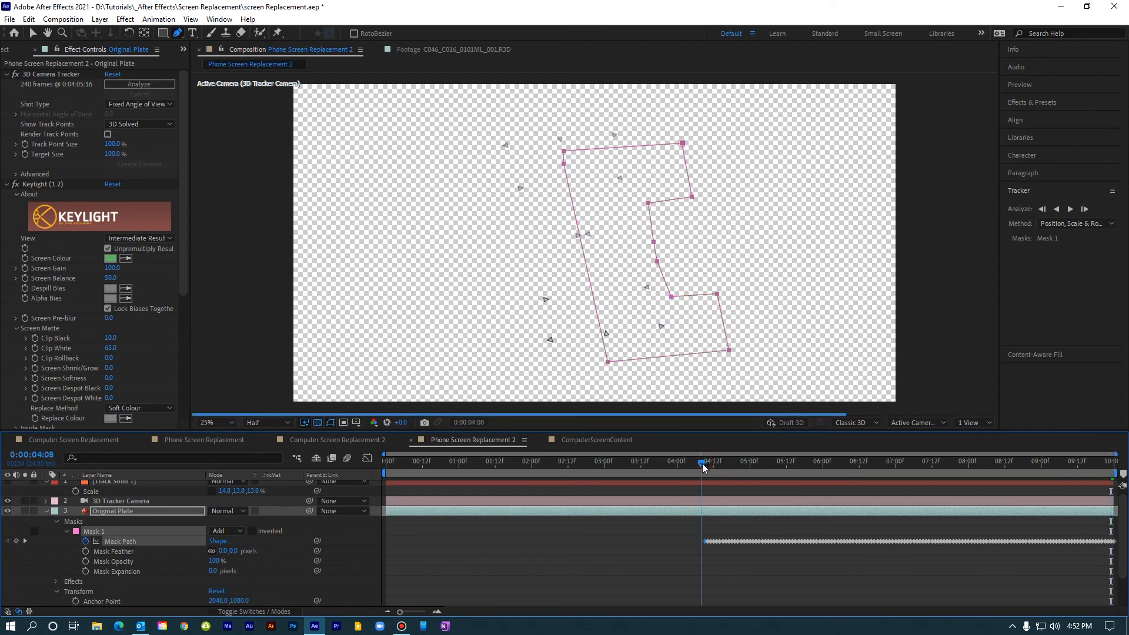
click(1057, 208)
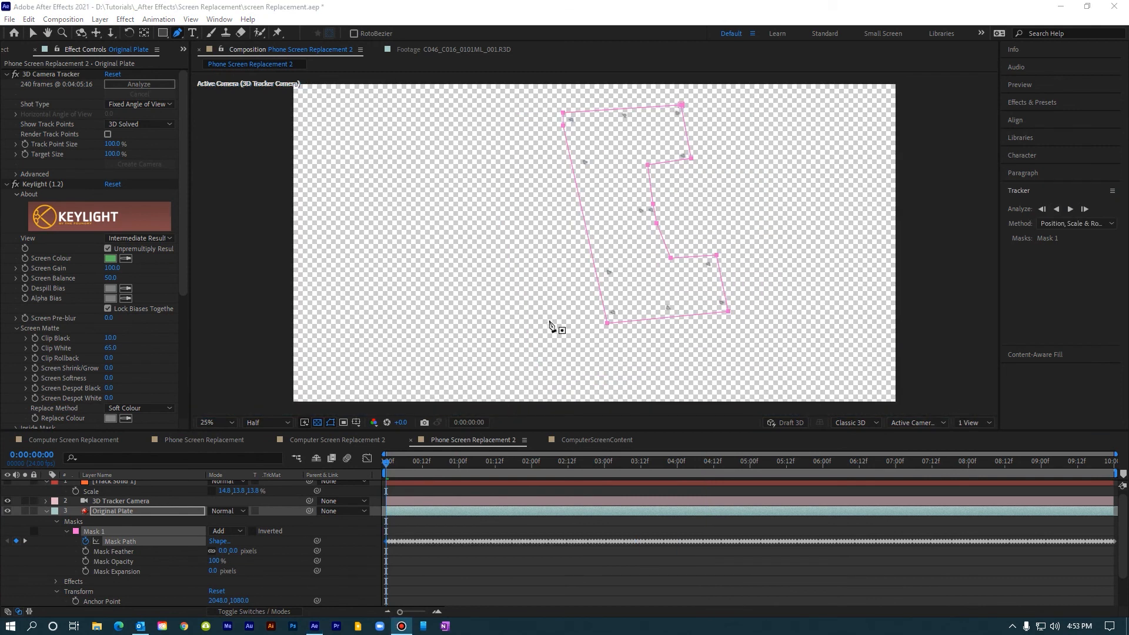
click(33, 34)
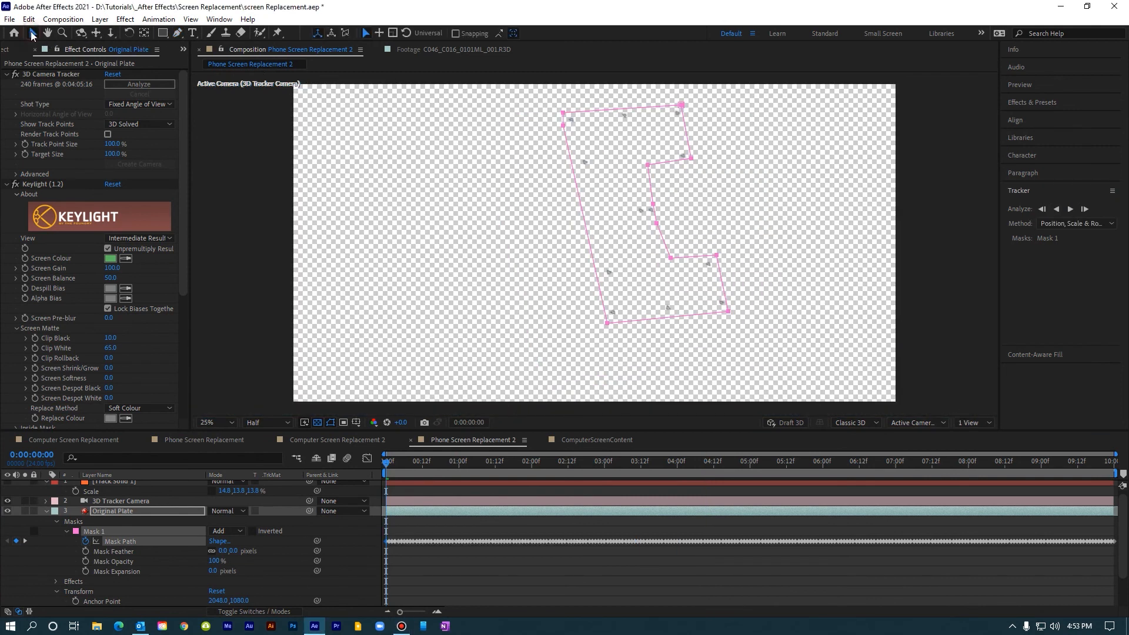
Step: Set the mode of Original Plate's Mask 1 to Subtract and play back the phone composition to check the cutout
click(178, 530)
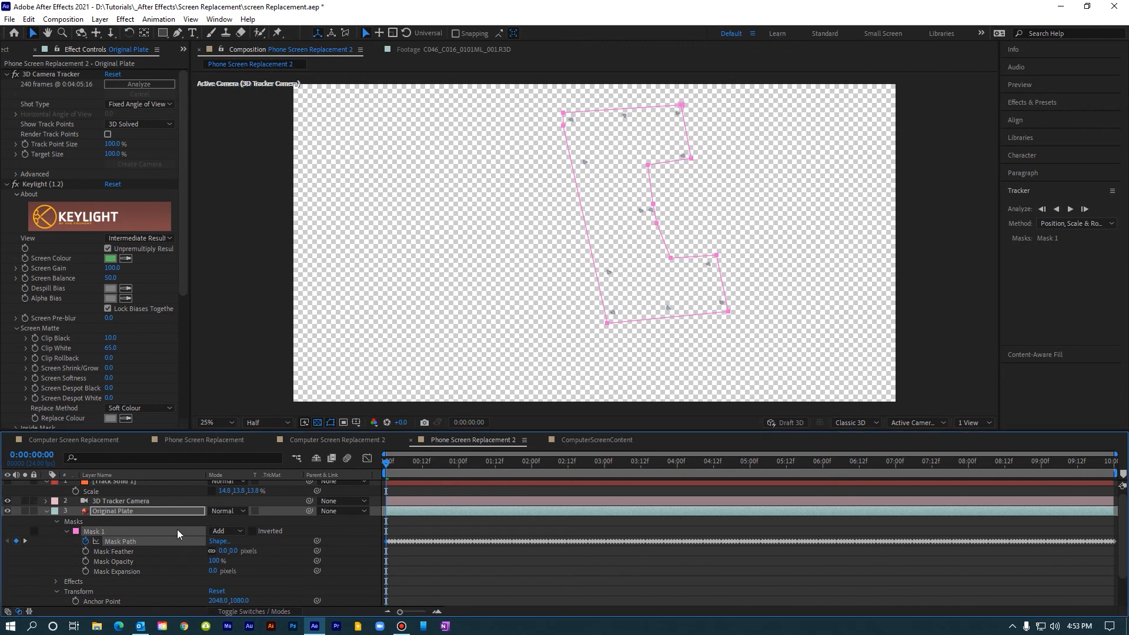
click(232, 532)
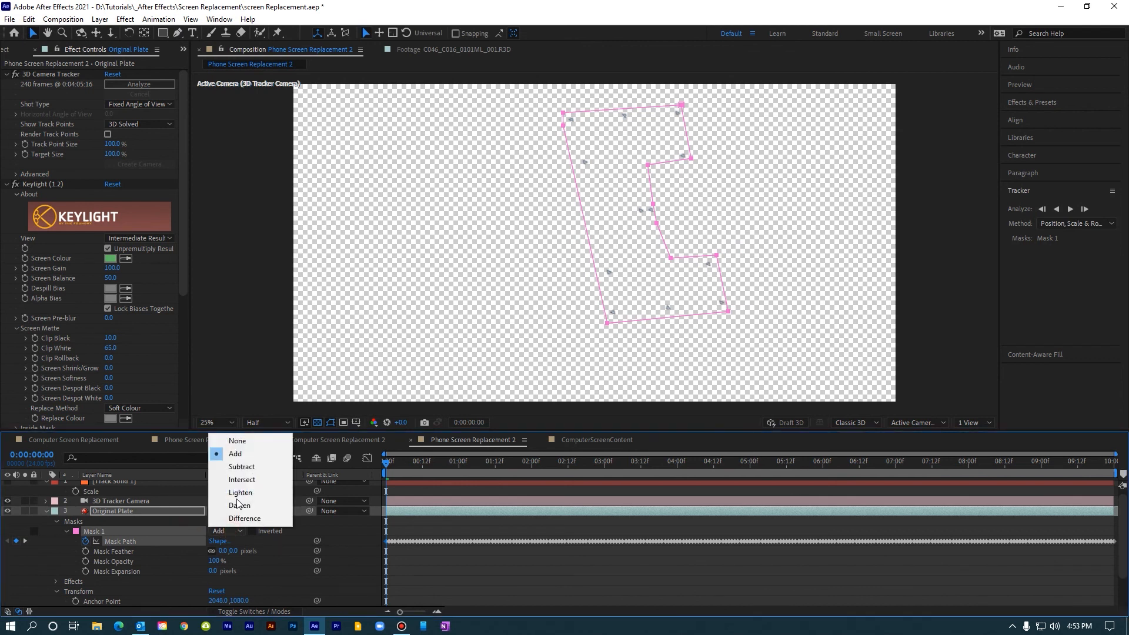
click(243, 467)
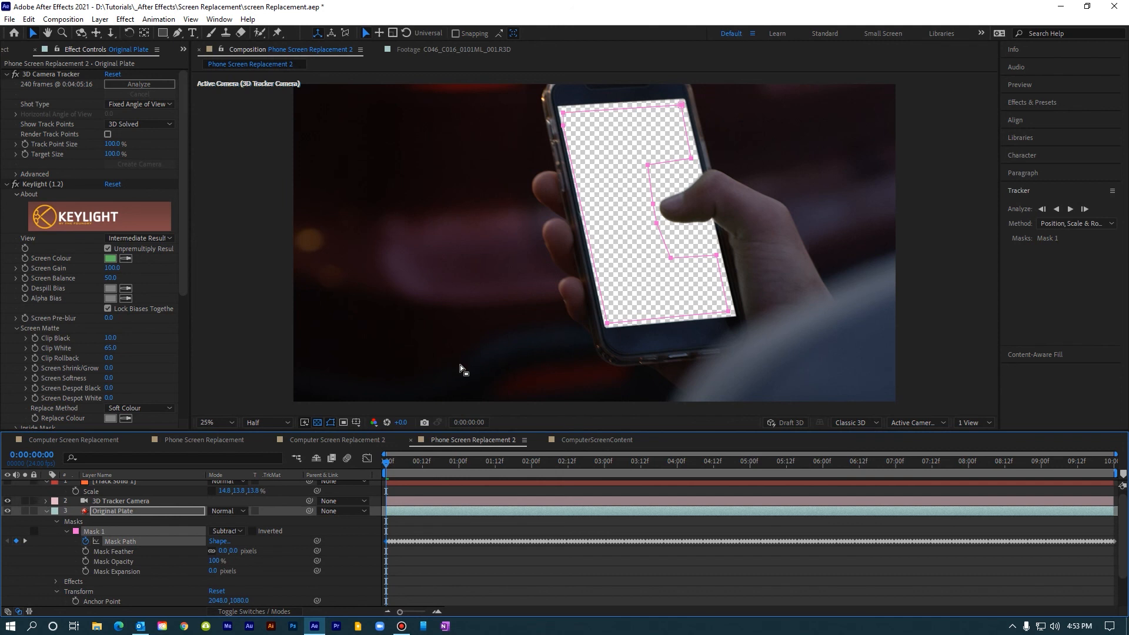
key(space)
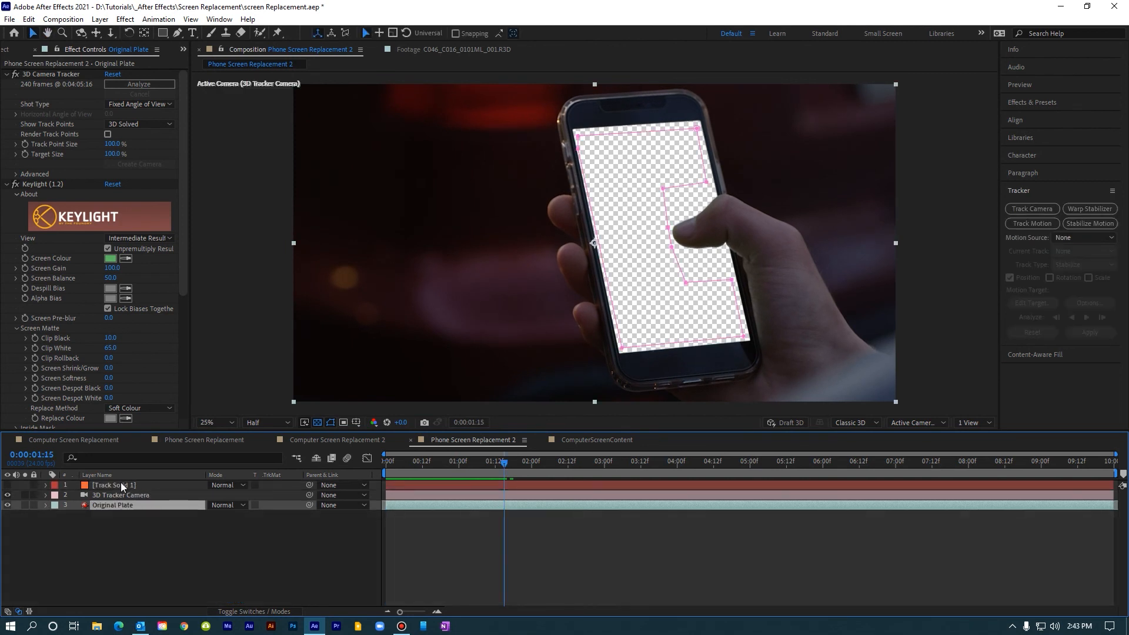
Step: Make Track Solid 1 visible and move it beneath Original Plate in the layer stack
click(121, 484)
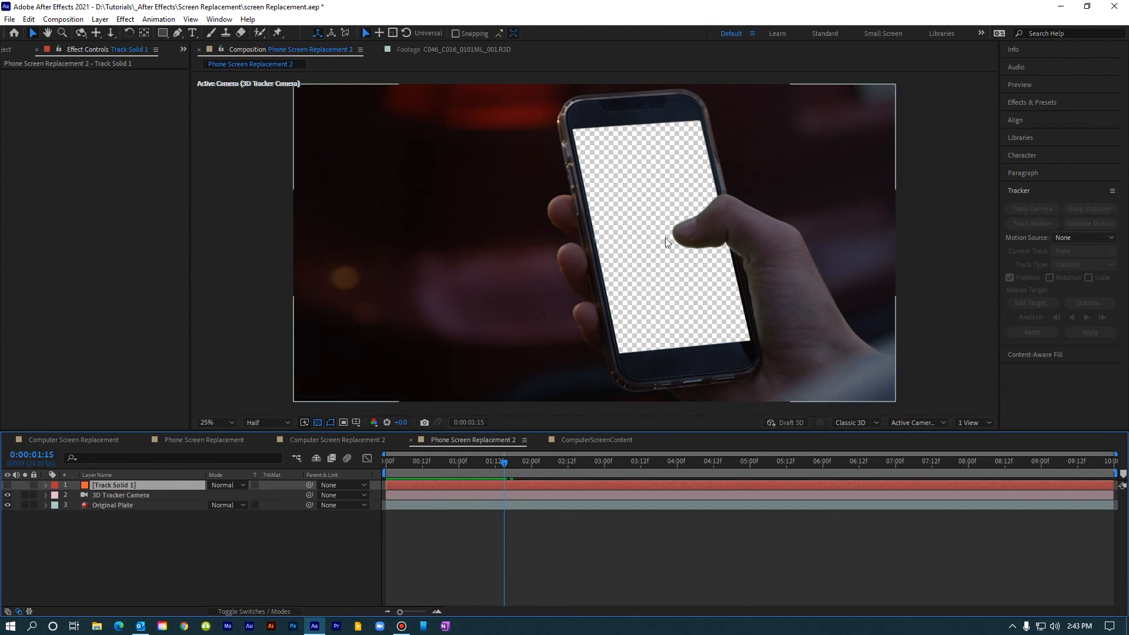
click(7, 485)
drag(112, 486, 110, 507)
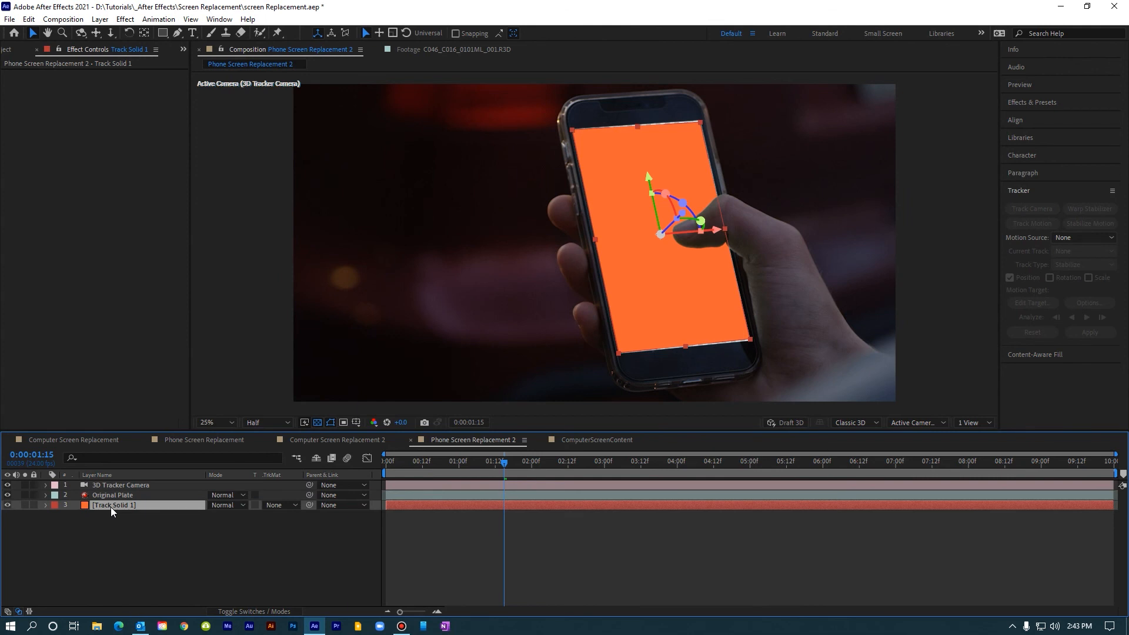
click(112, 497)
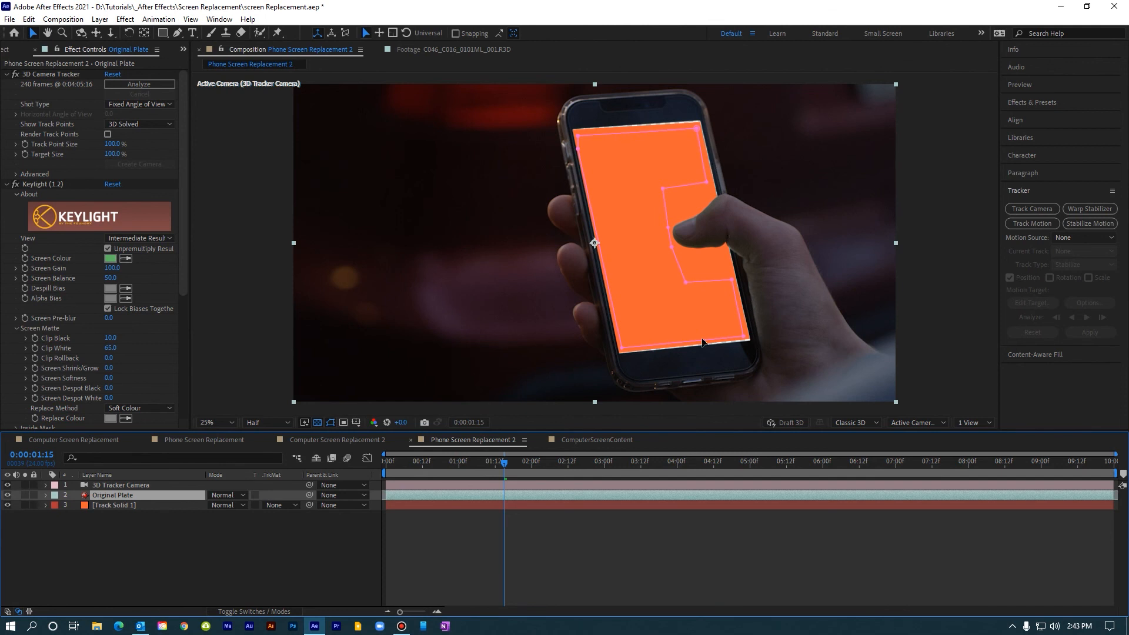
Step: Scale Track Solid 1 to 15.4, 14.4, 14.4% so that it extends slightly past the phone screen's edges
click(146, 506)
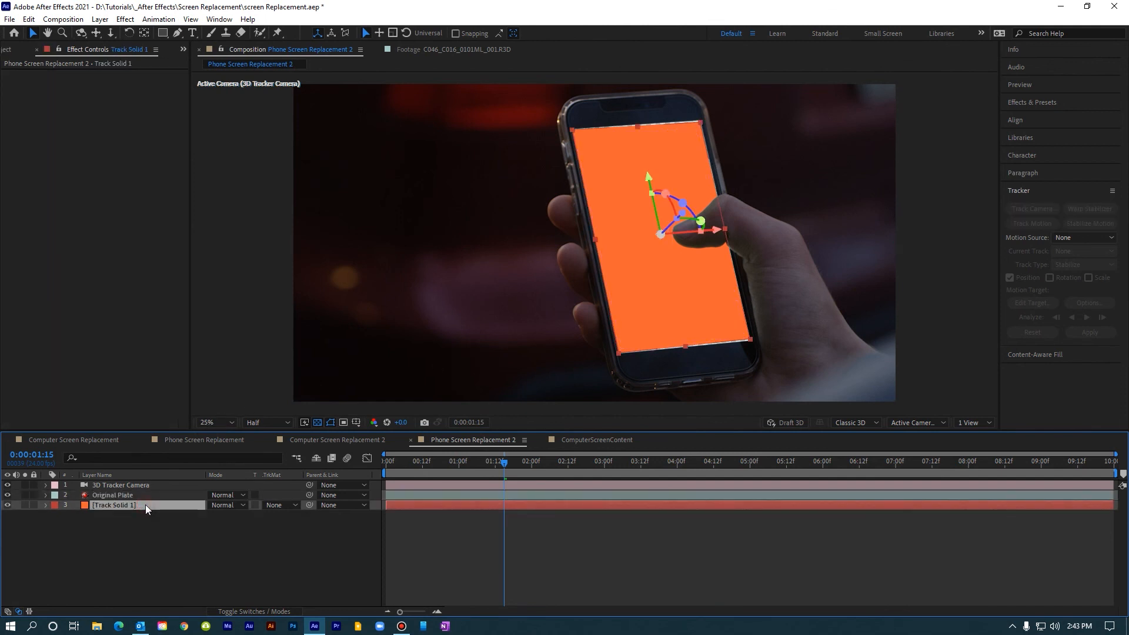
key(s)
drag(225, 516, 229, 516)
click(158, 538)
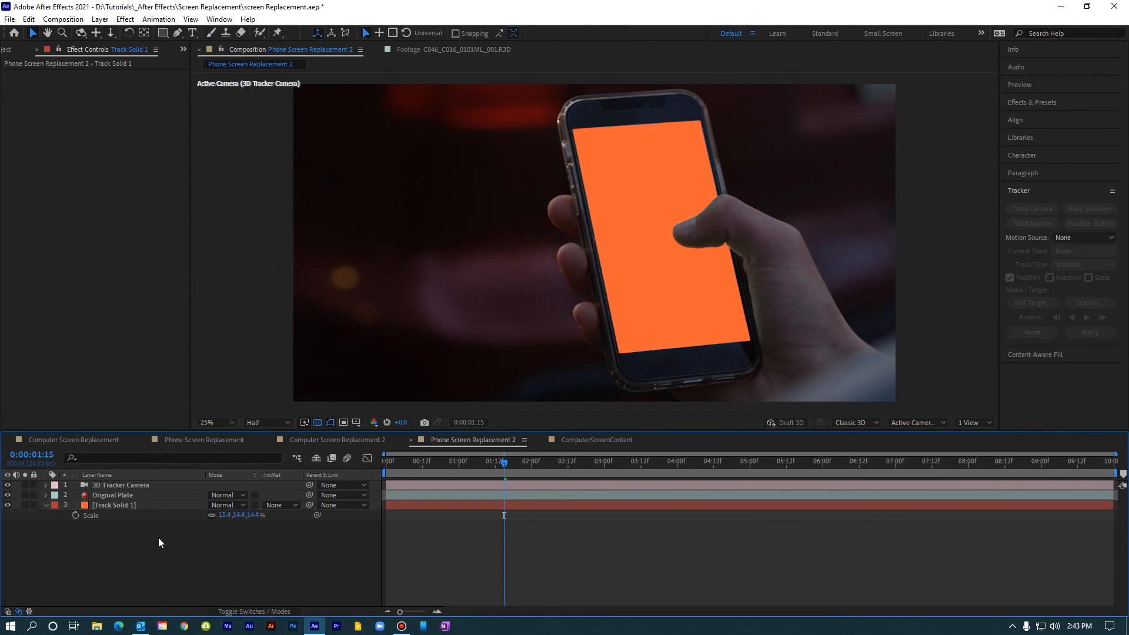
Step: Pre-compose Track Solid 1 as "Phone Screen Content", leaving all attributes in Phone Screen Replacement 2
click(111, 506)
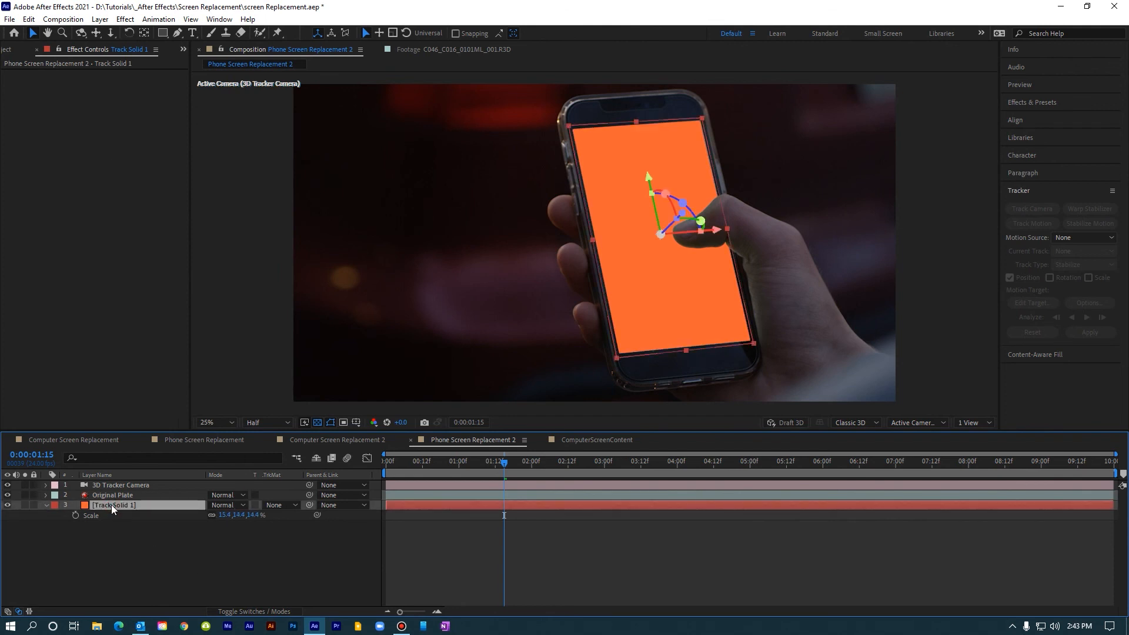
right_click(111, 505)
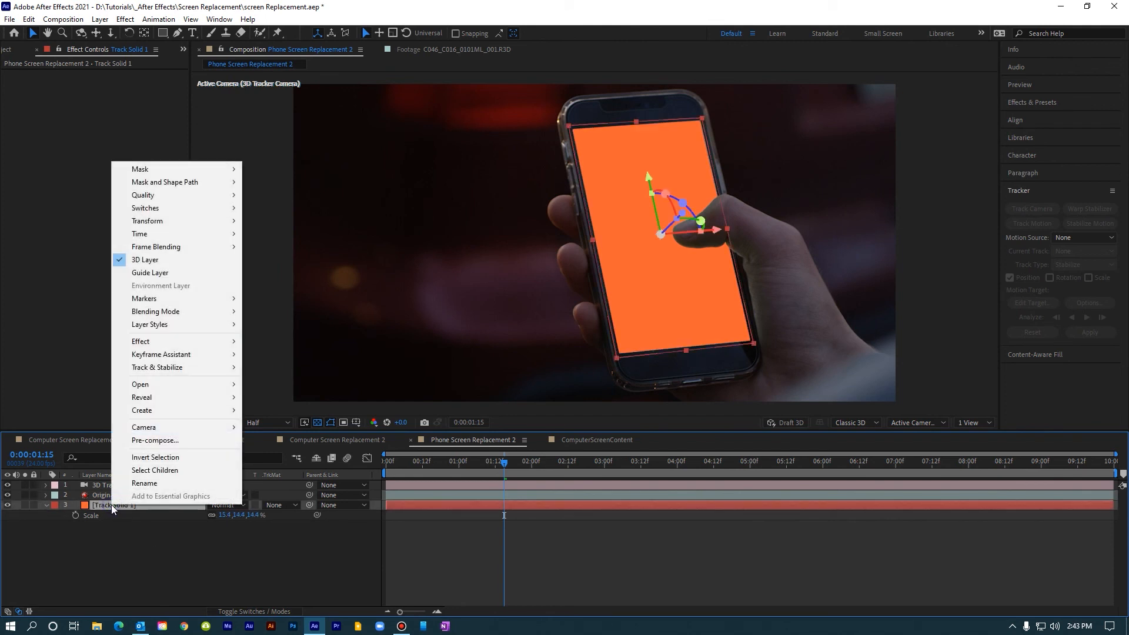
click(158, 440)
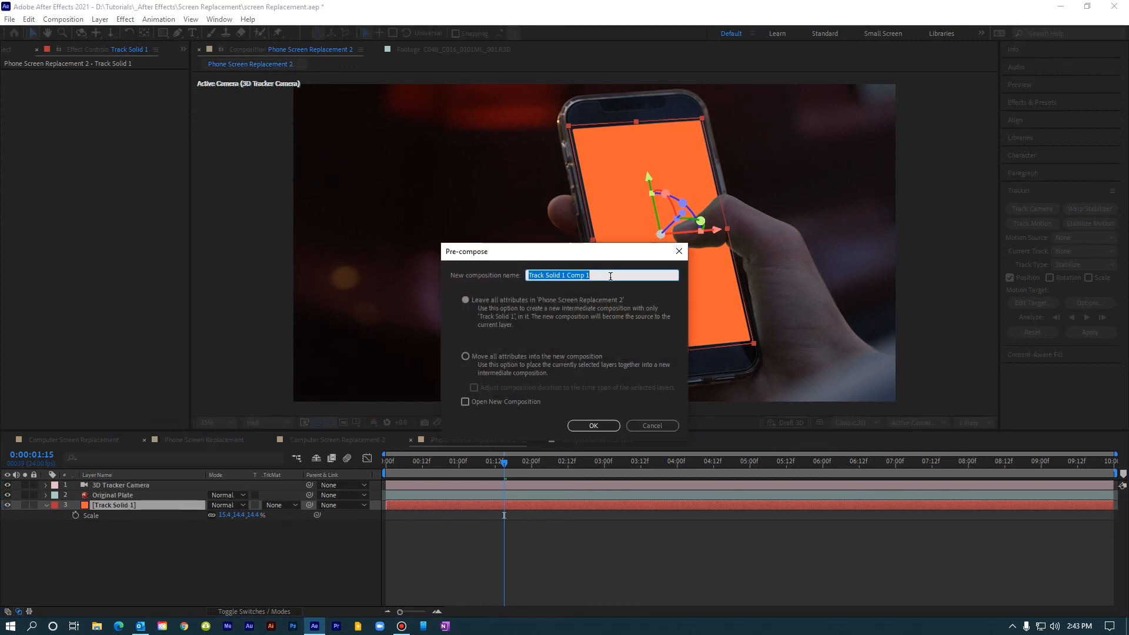
text(Phone Screen Cont)
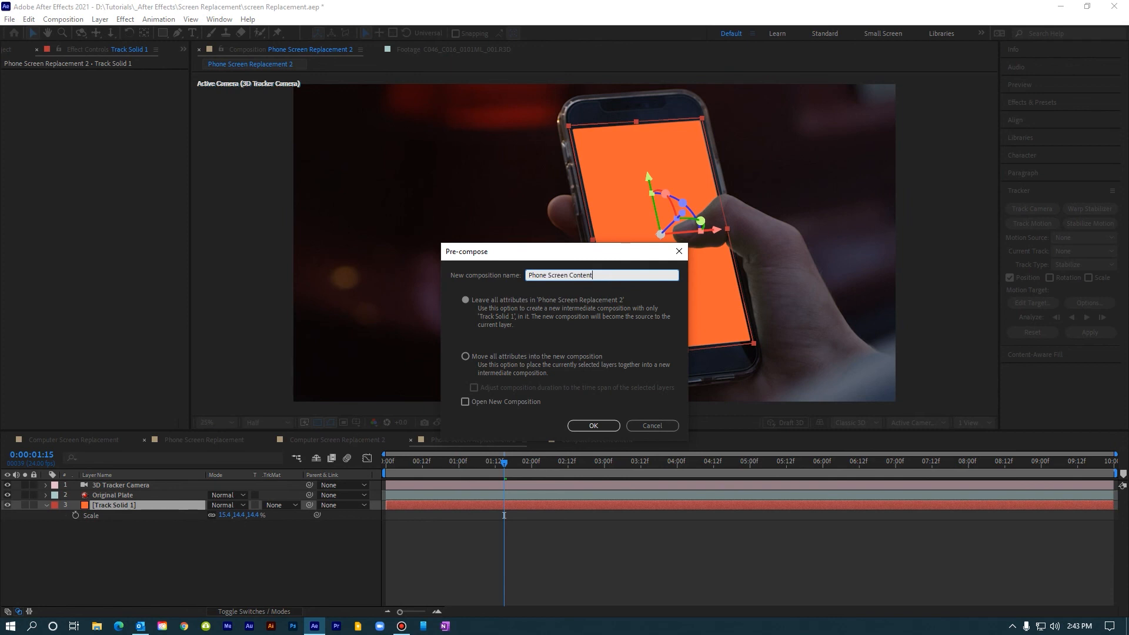
text(ent)
click(606, 425)
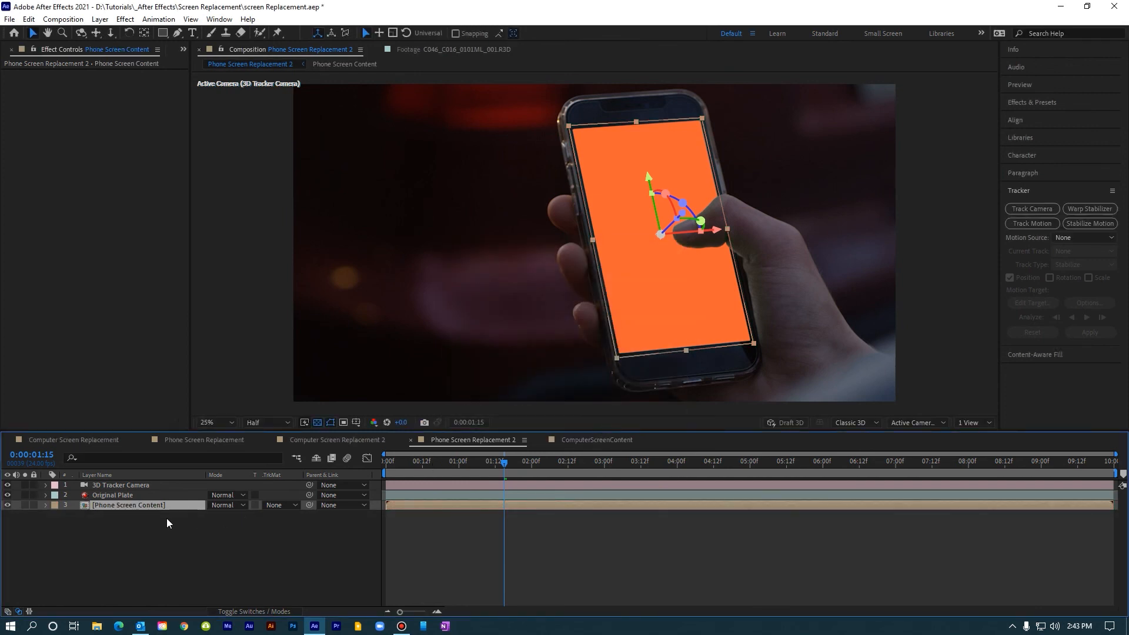
Step: Open the Phone Screen Content composition, add incomingCall.mp4 above Track Solid 1, and preview it
double_click(88, 506)
click(18, 49)
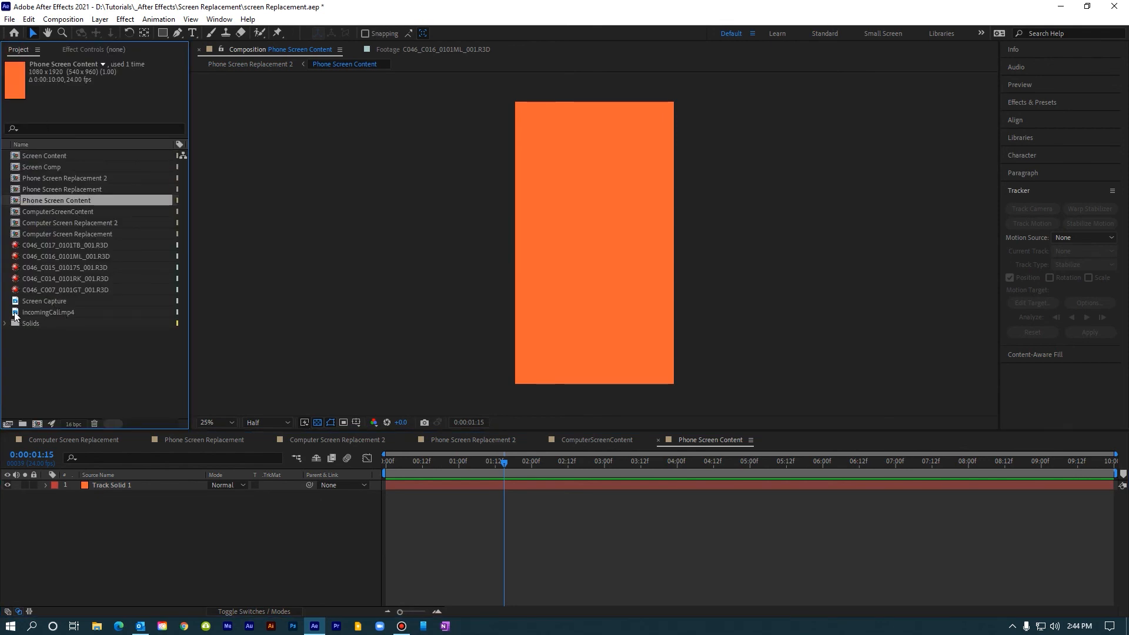
drag(14, 316, 74, 488)
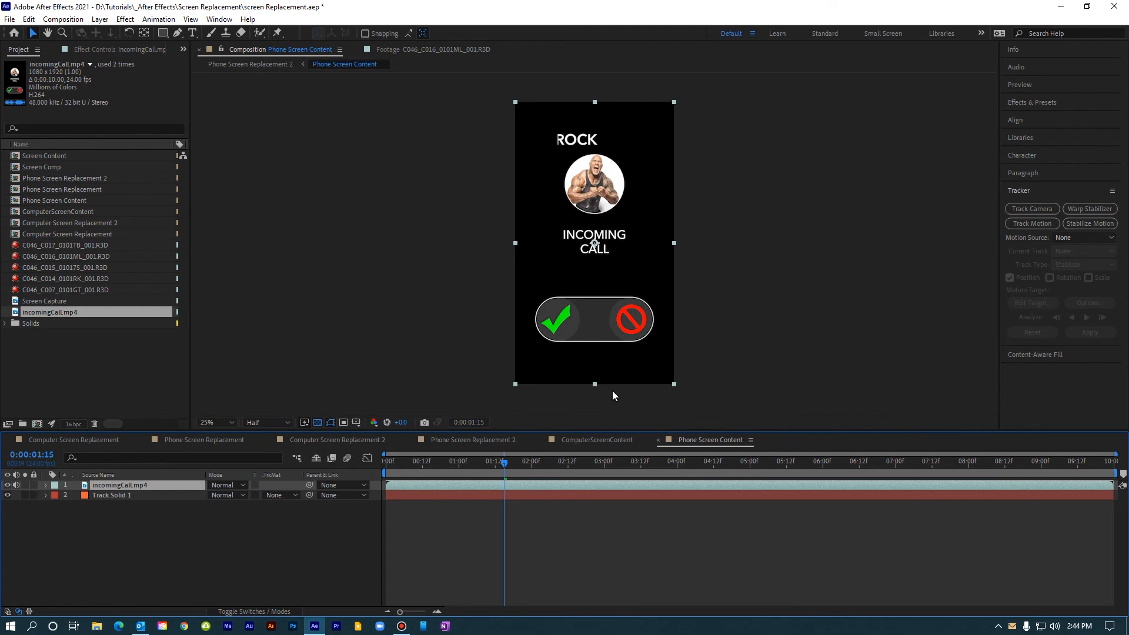
key(space)
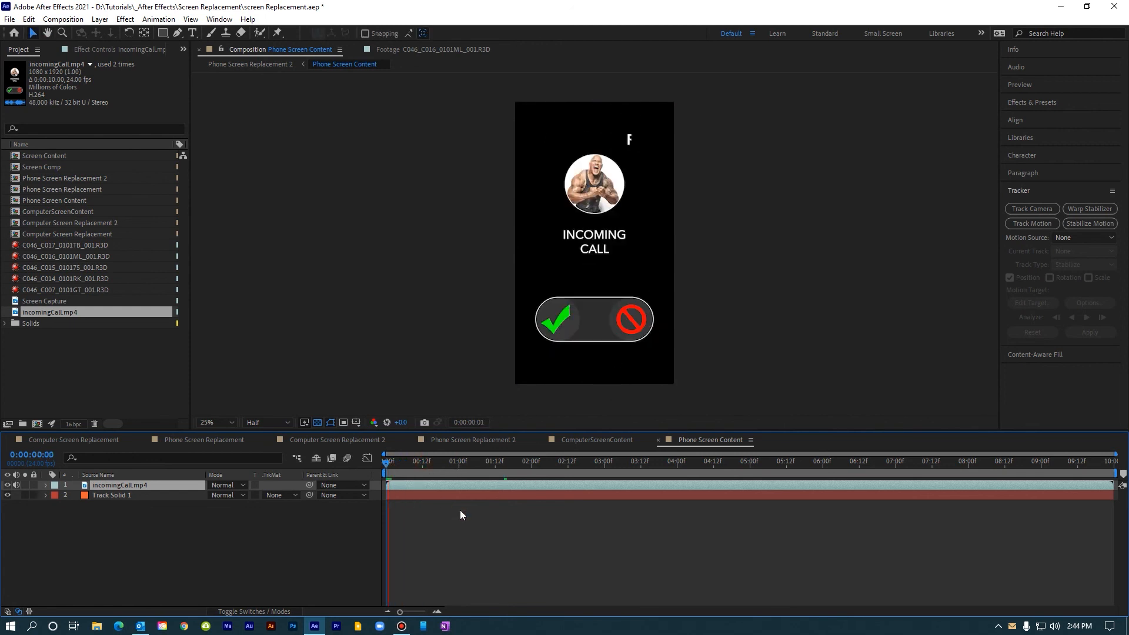
Step: Play Phone Screen Replacement 2 from the start to review the composited call screen, and briefly revisit Phone Screen Content
click(460, 440)
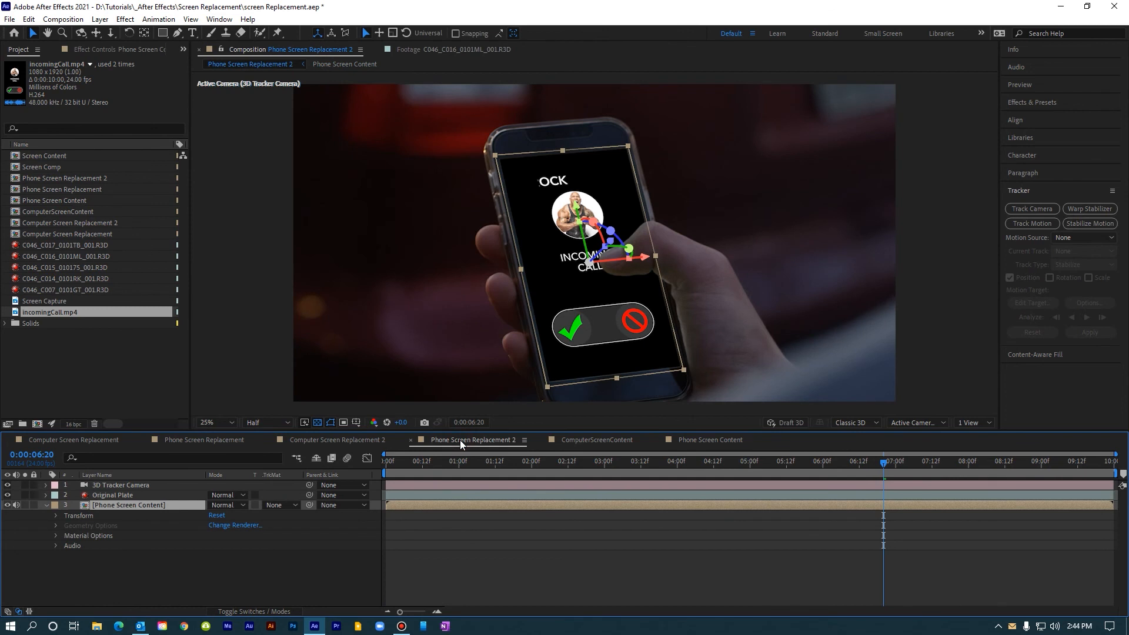
click(283, 569)
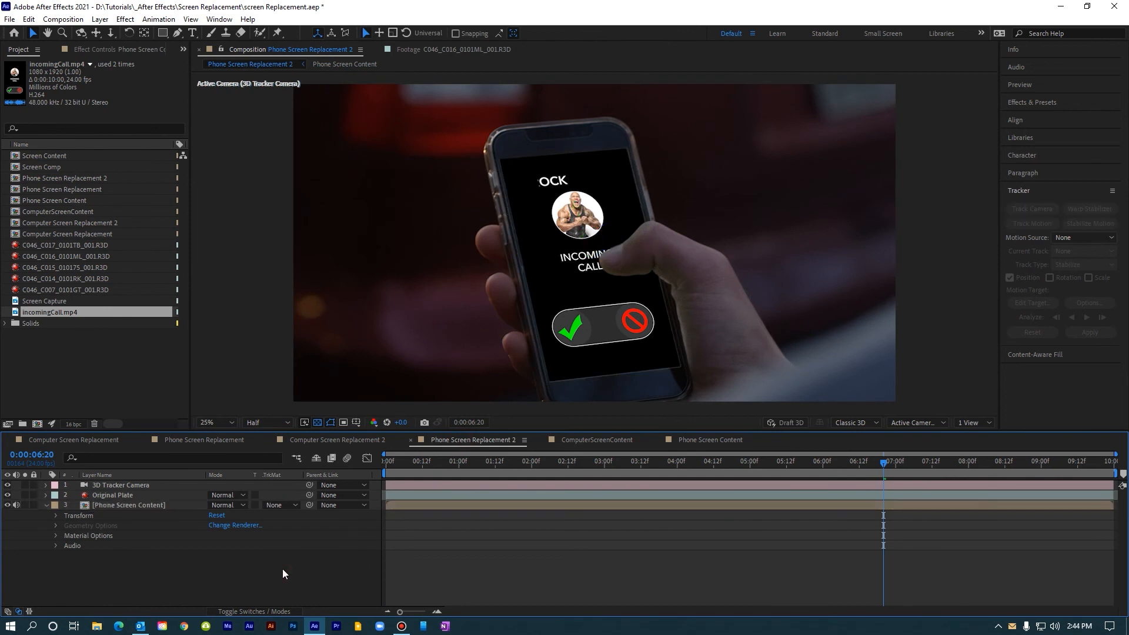
key(space)
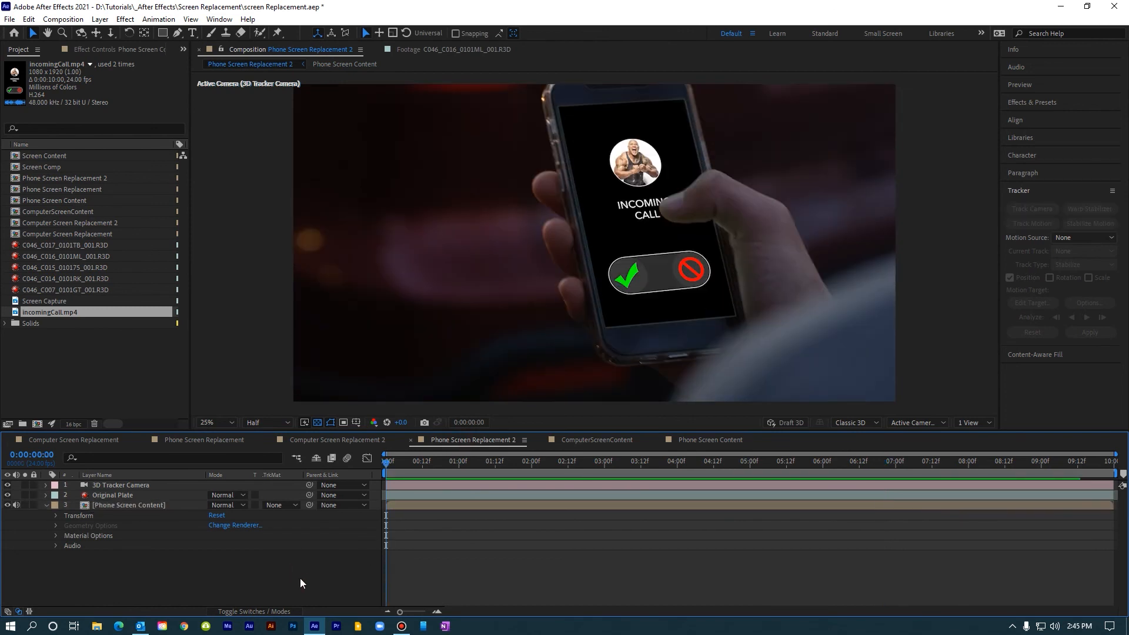
key(space)
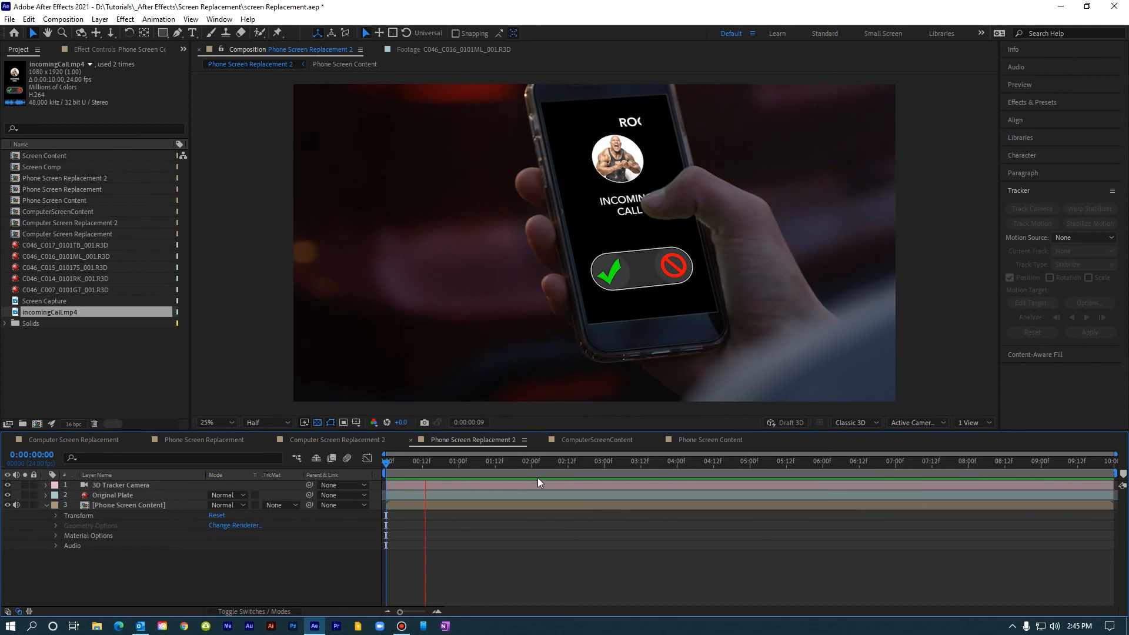
click(706, 440)
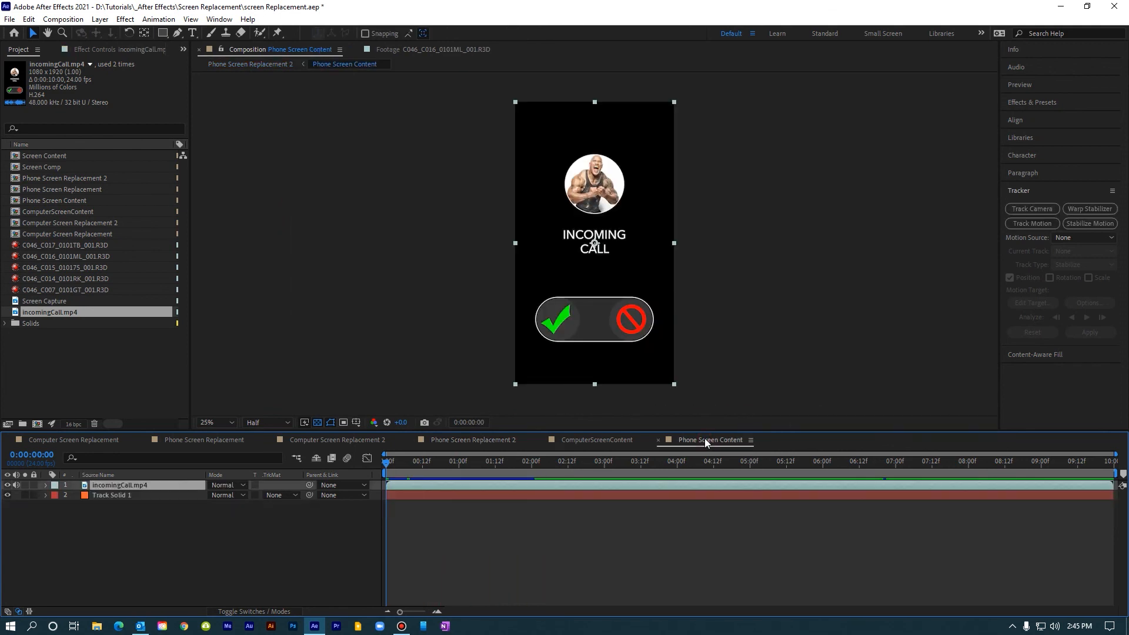
click(479, 439)
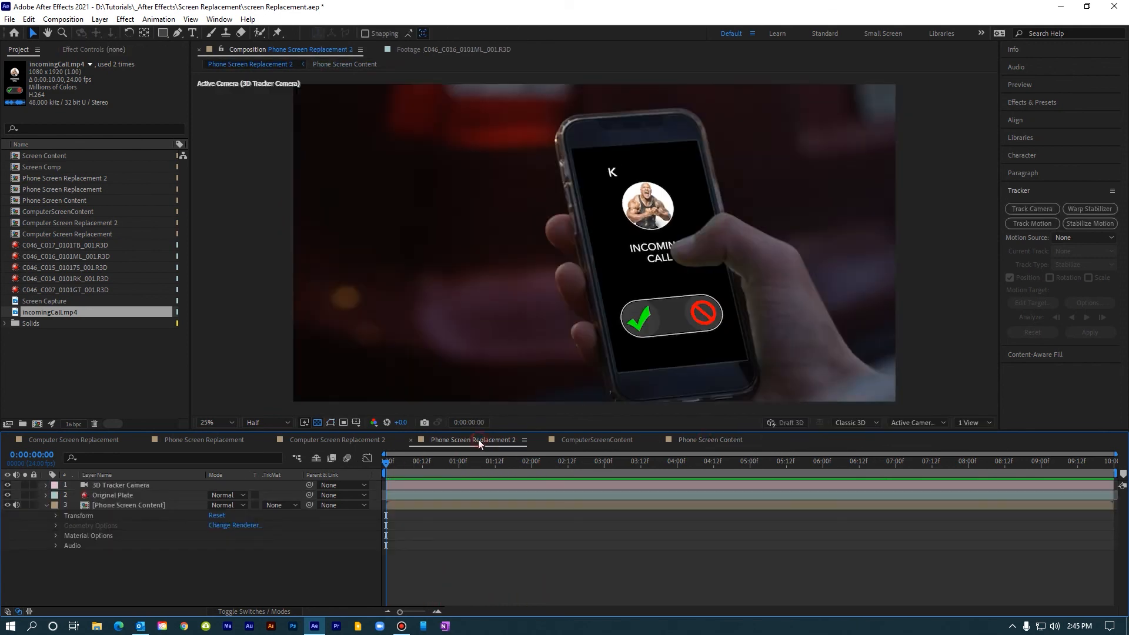